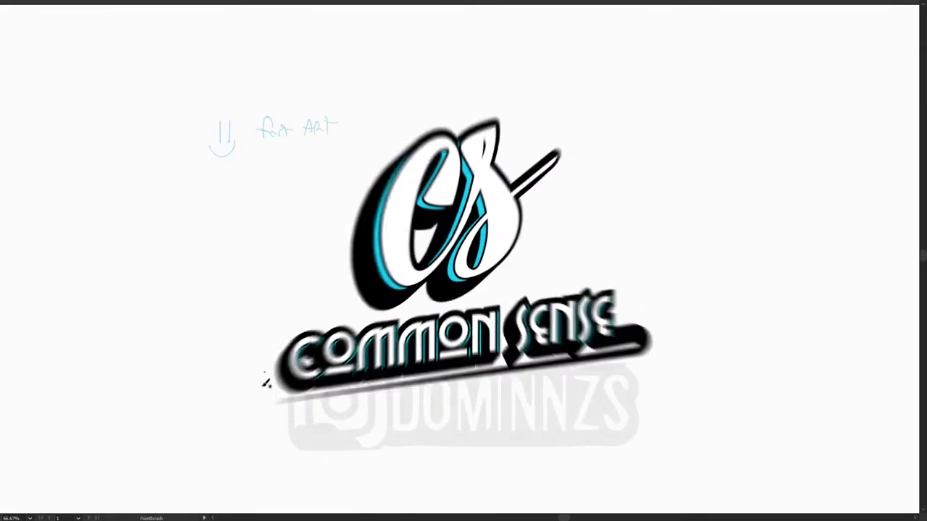
- Sketch the centre guide lines, U-shaped jaw, both ears and the head oval in light blue
left_click_drag(460, 333, 464, 14)
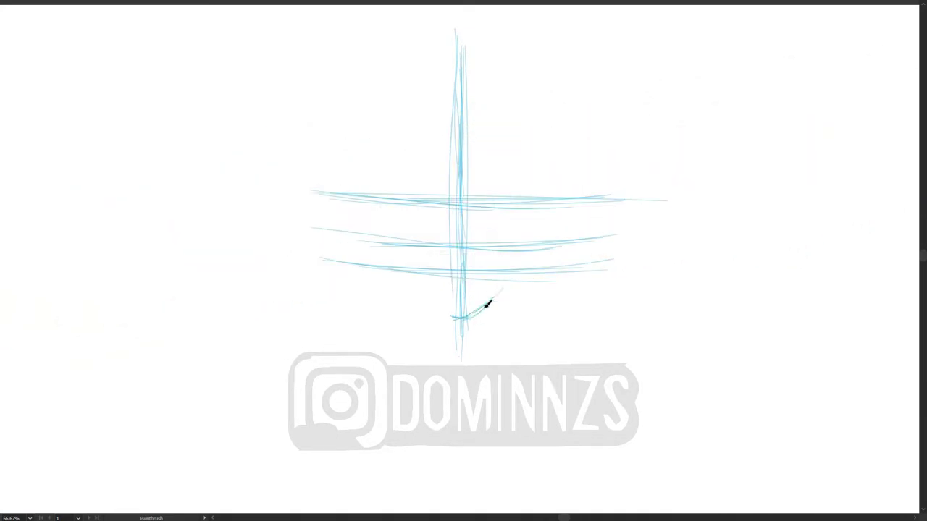
mouse_move(488, 304)
left_mouse_down()
mouse_move(548, 213)
mouse_move(551, 132)
left_mouse_up()
mouse_move(463, 317)
left_mouse_down()
mouse_move(418, 288)
mouse_move(393, 244)
mouse_move(391, 112)
left_mouse_up()
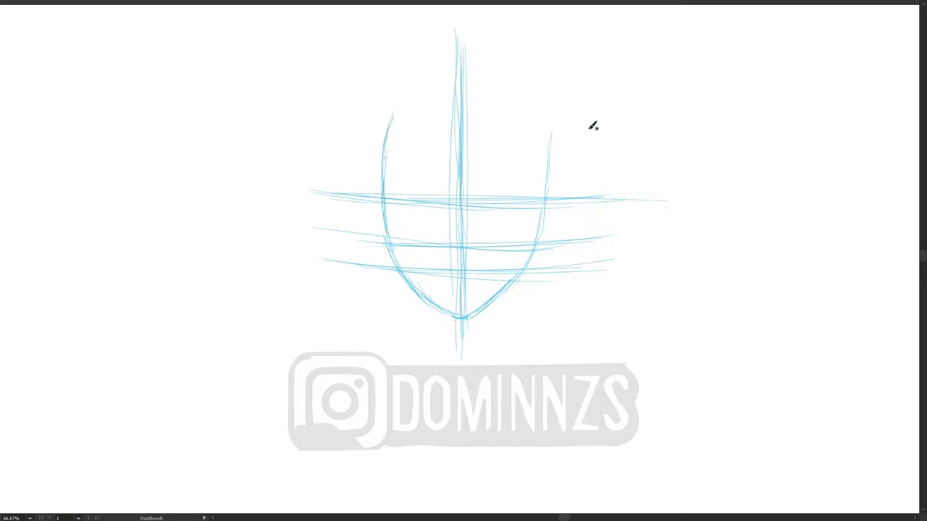
mouse_move(383, 222)
left_mouse_down()
mouse_move(372, 200)
mouse_move(399, 185)
left_mouse_up()
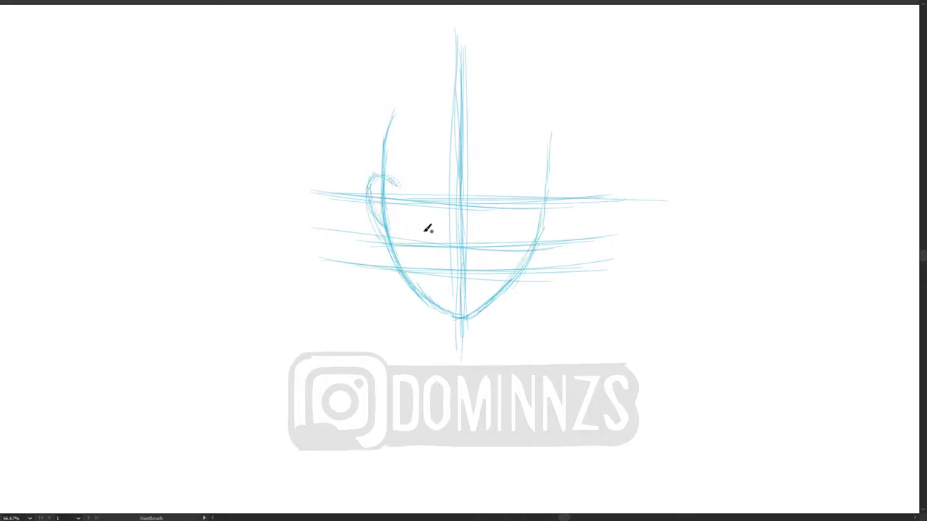
left_click_drag(549, 230, 548, 203)
mouse_move(389, 152)
left_mouse_down()
mouse_move(412, 89)
mouse_move(550, 172)
mouse_move(454, 63)
left_mouse_up()
- Sketch the two sides of the neck and both shoulder lines
left_click_drag(423, 289, 417, 370)
mouse_move(510, 291)
left_mouse_down()
mouse_move(518, 378)
mouse_move(513, 265)
left_mouse_up()
mouse_move(421, 322)
left_mouse_down()
mouse_move(297, 387)
mouse_move(423, 333)
left_mouse_up()
mouse_move(519, 360)
left_mouse_down()
mouse_move(590, 377)
mouse_move(635, 464)
left_mouse_up()
left_click_drag(637, 467, 635, 403)
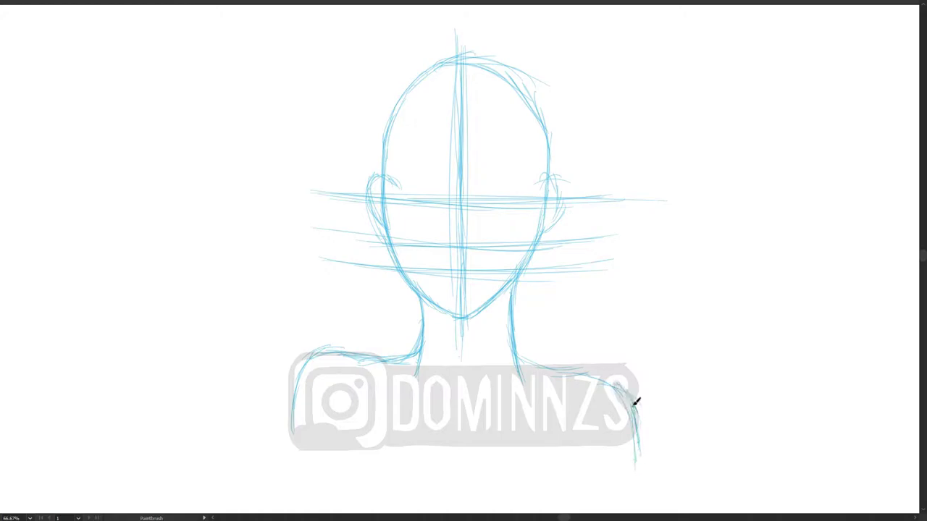
- Sketch the mouth and the bob hair with strands on both sides of the face
left_click_drag(498, 276, 445, 273)
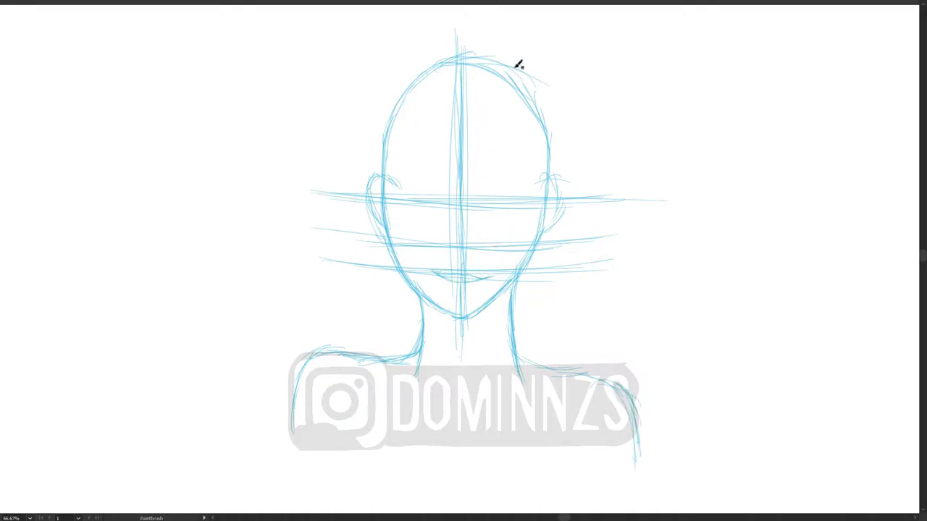
mouse_move(518, 65)
left_mouse_down()
mouse_move(513, 56)
mouse_move(375, 162)
mouse_move(374, 310)
mouse_move(436, 359)
left_mouse_up()
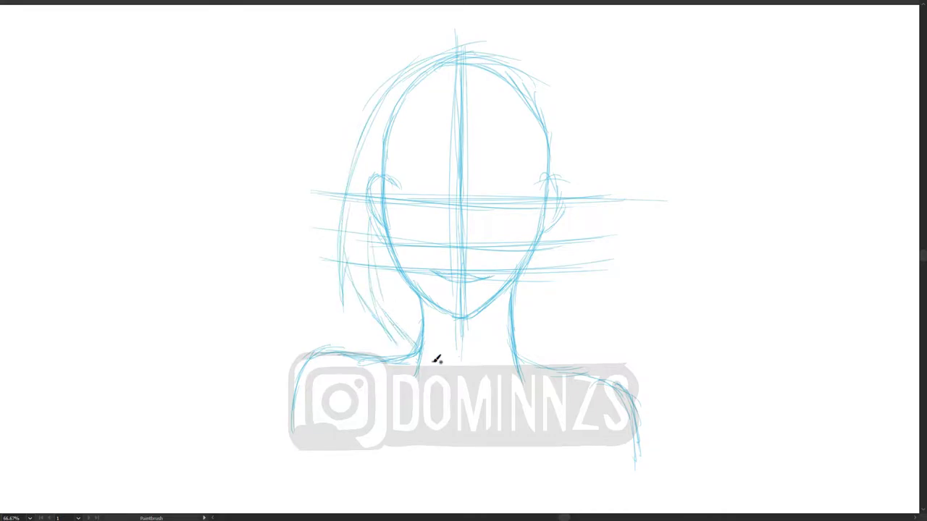
left_click_drag(399, 268, 441, 114)
mouse_move(559, 89)
left_mouse_down()
mouse_move(590, 301)
mouse_move(551, 346)
left_mouse_up()
left_click_drag(516, 316, 530, 212)
left_click_drag(507, 110, 518, 325)
- Delete two guide lines crossing the face
key("v")
left_click(480, 278)
key("Delete")
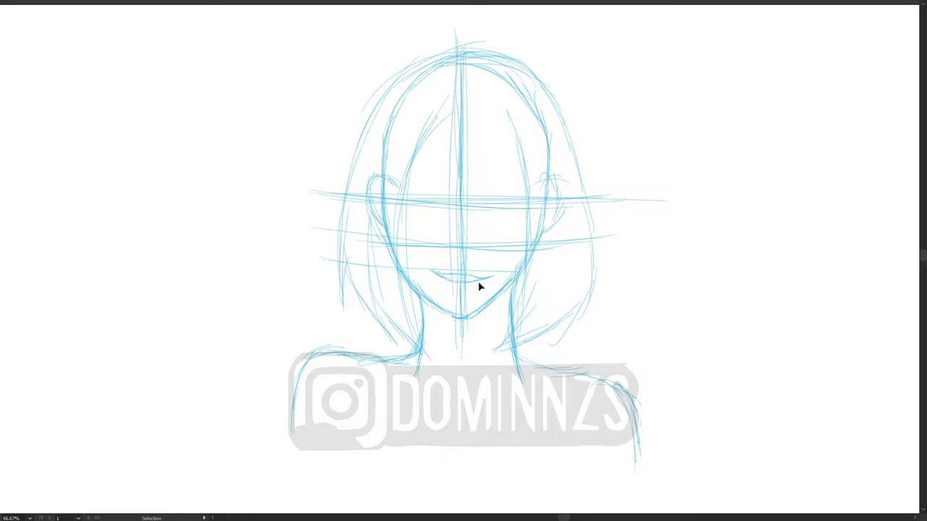
left_click(441, 345)
key("Delete")
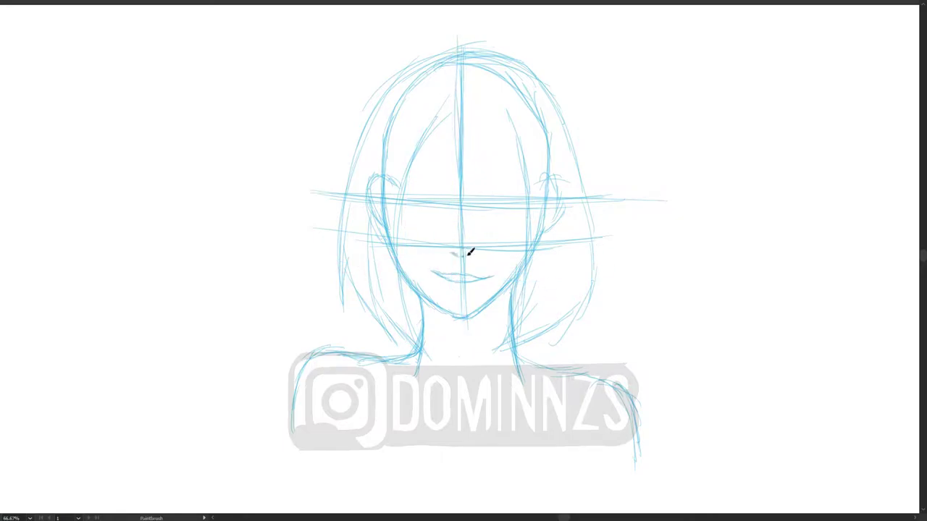
- Sketch the diagonal bangs across the forehead and the left eyebrow
mouse_move(435, 116)
left_mouse_down()
mouse_move(490, 182)
mouse_move(528, 206)
left_mouse_up()
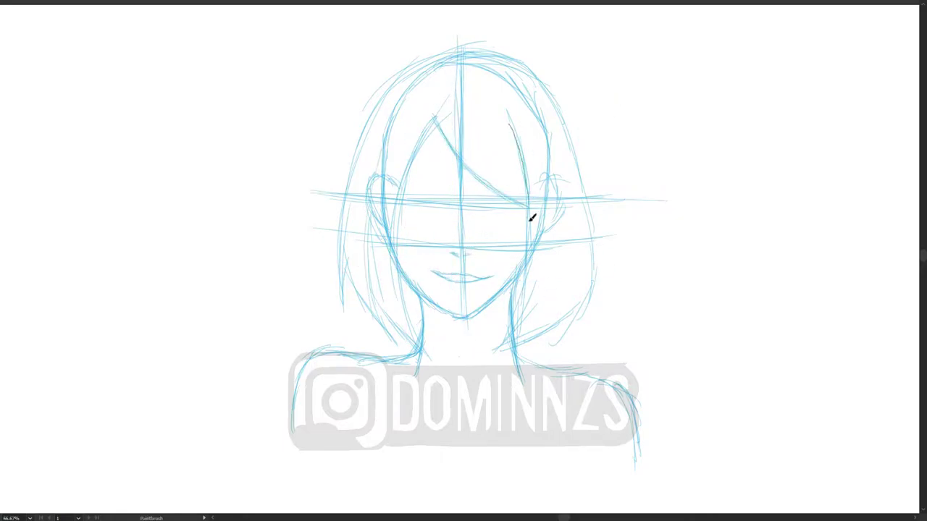
mouse_move(563, 283)
left_mouse_down()
mouse_move(564, 208)
mouse_move(582, 301)
left_mouse_up()
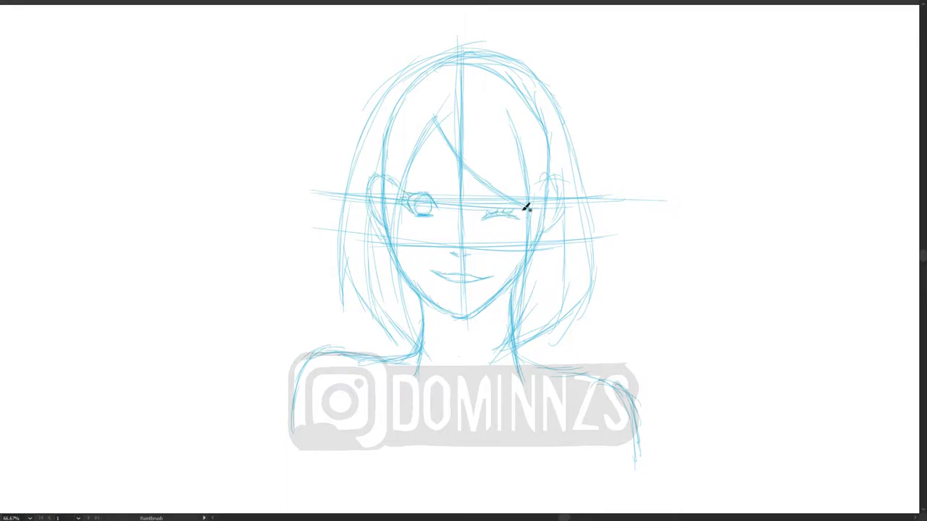
left_click_drag(444, 176, 400, 179)
left_click_drag(459, 152, 458, 161)
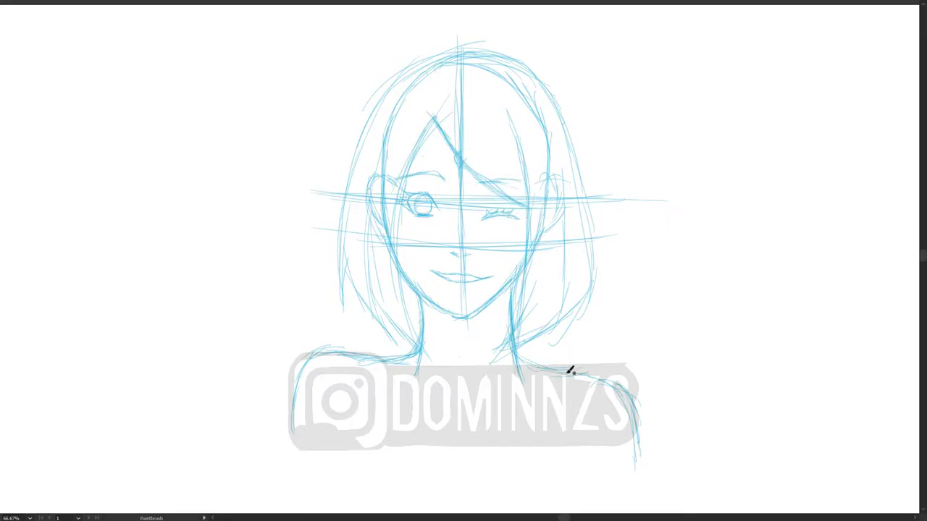
- Sketch strokes along both shoulders, a base line below them and the collar
left_click_drag(593, 378, 576, 443)
mouse_move(294, 420)
left_mouse_down()
mouse_move(324, 351)
mouse_move(335, 426)
left_mouse_up()
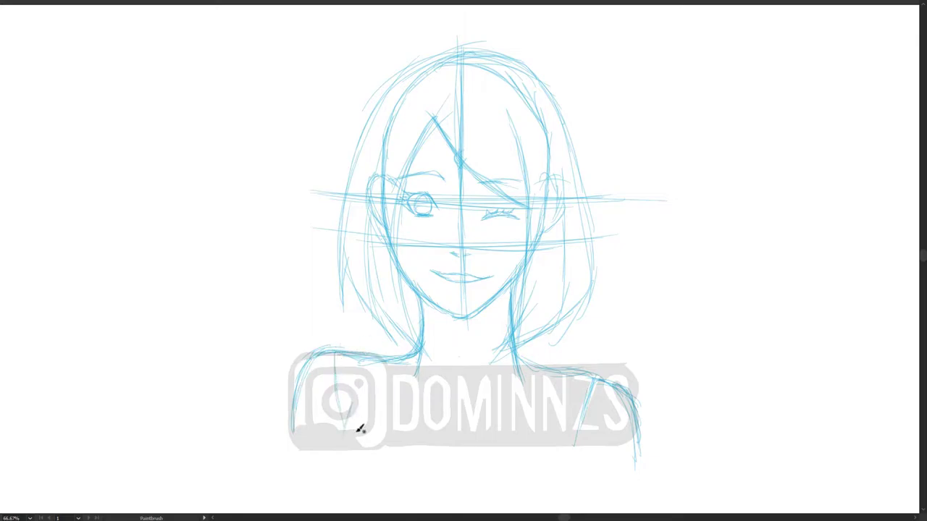
left_click_drag(255, 443, 732, 443)
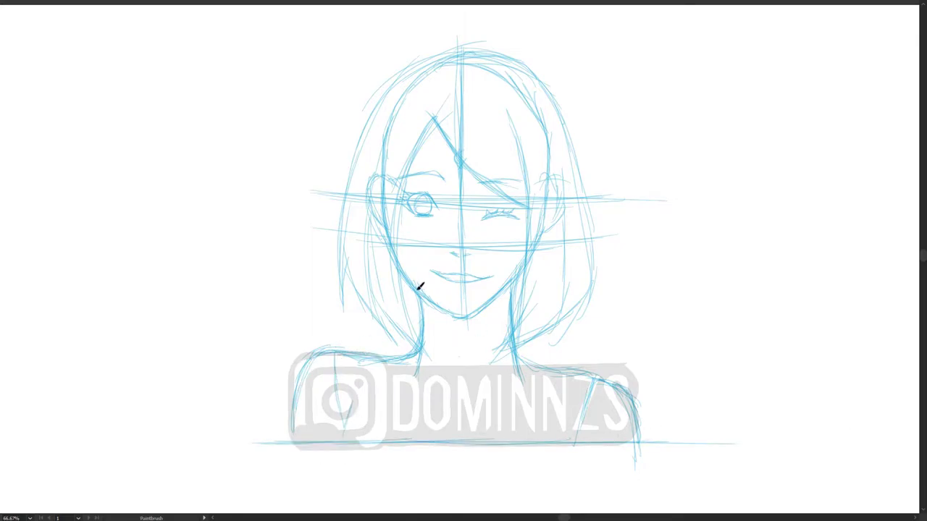
mouse_move(492, 326)
left_mouse_down()
mouse_move(456, 368)
mouse_move(446, 439)
left_mouse_up()
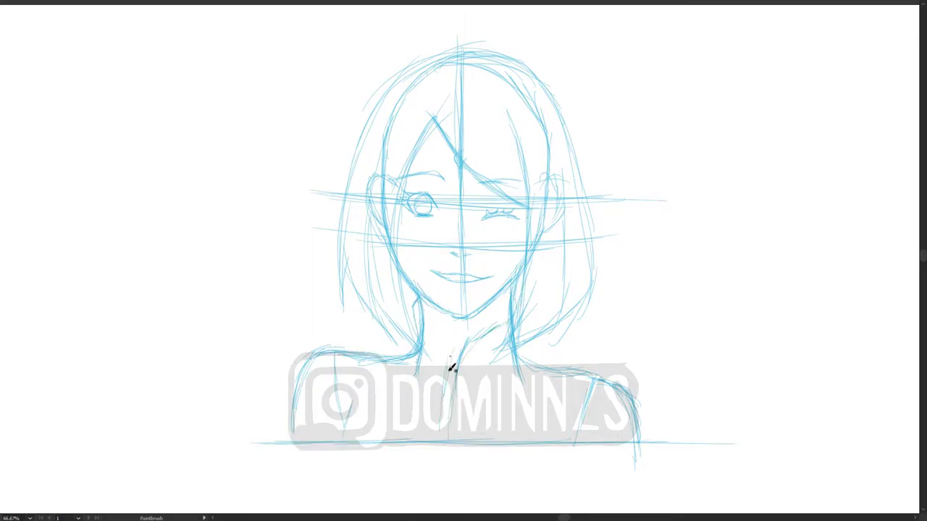
mouse_move(420, 304)
left_mouse_down()
mouse_move(460, 337)
mouse_move(446, 352)
left_mouse_up()
- Delete the leftover face construction lines, eye guide and stray ear and cheek strokes
key("v")
left_click(463, 245)
key("Delete")
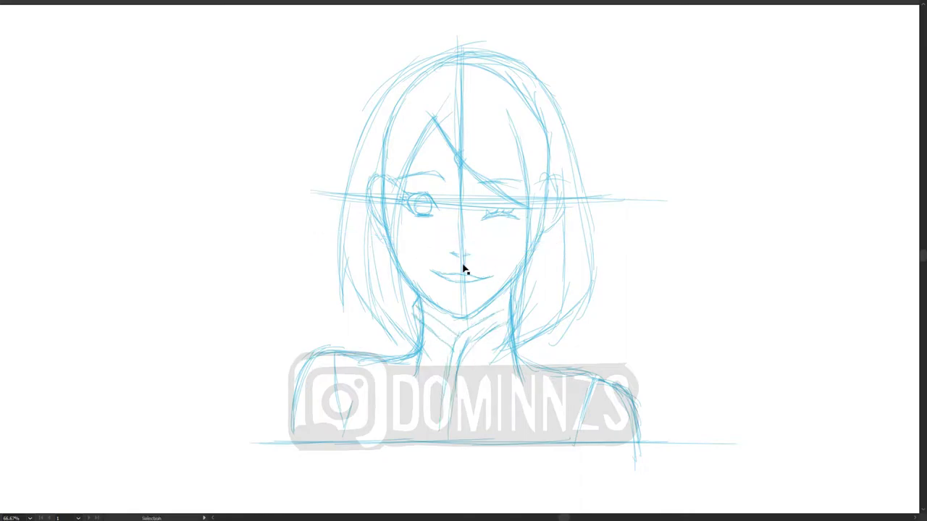
left_click(465, 218)
key("Delete")
key("Delete")
left_click(554, 236)
key("Delete")
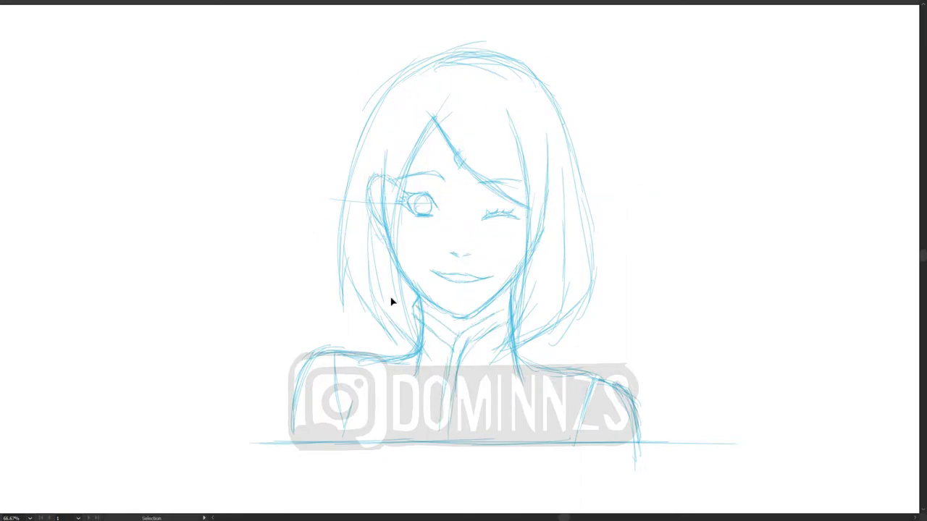
left_click(382, 200)
key("Delete")
key("Delete")
left_click(539, 236)
key("Delete")
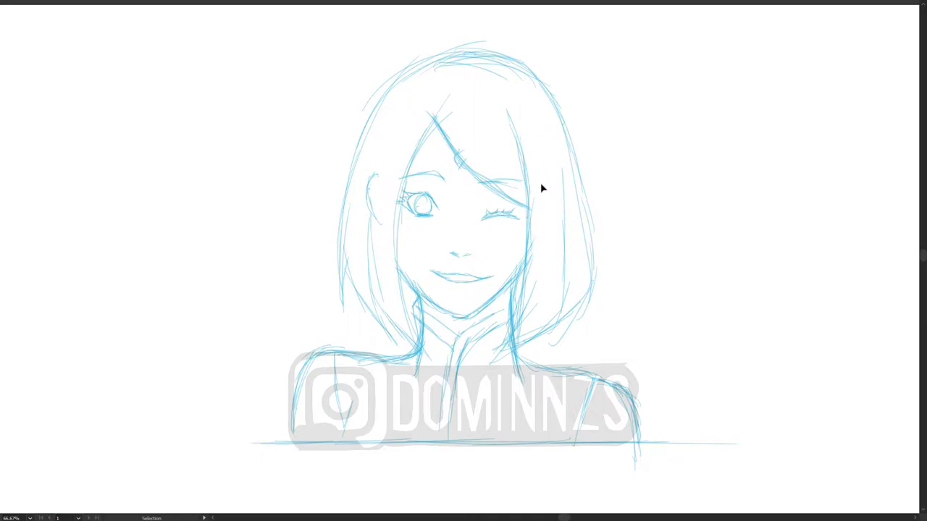
- Sketch the collar, a chest line and a hand raised under the chin
key("b")
mouse_move(429, 438)
left_mouse_down()
mouse_move(438, 371)
mouse_move(516, 358)
left_mouse_up()
left_click_drag(529, 384, 498, 469)
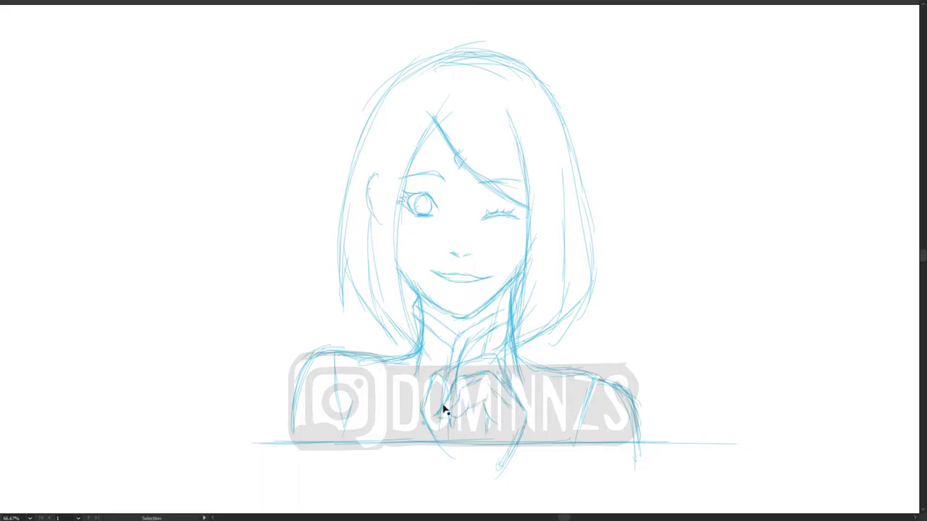
left_click_drag(522, 210, 507, 311)
- Add a new layer with a red stroke colour for the clean line trace
key("f")
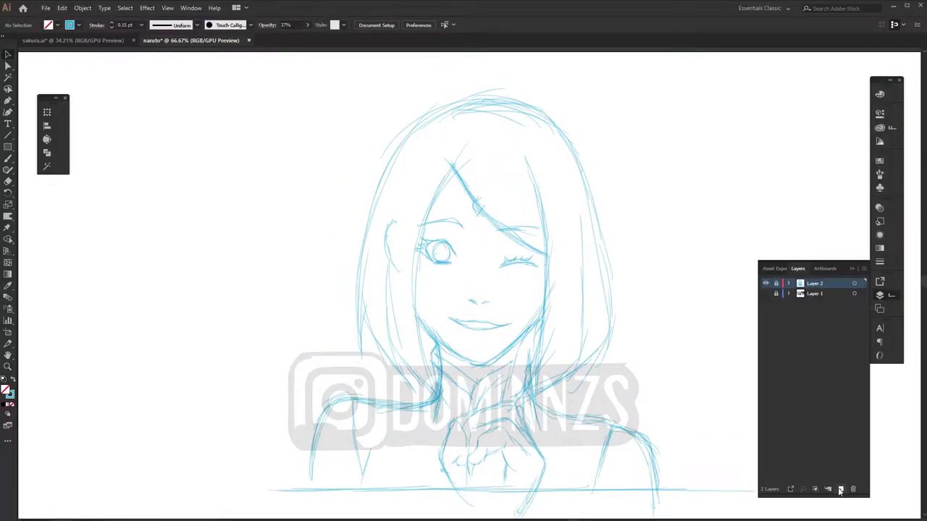
left_click(75, 25)
left_click(74, 44)
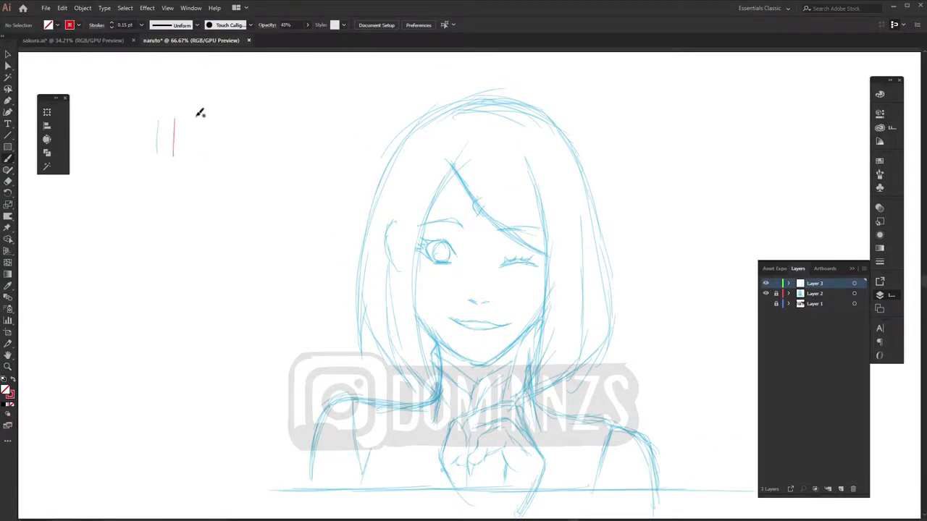
key("ctrl+z")
key("ctrl+z")
key("shift+f")
- Trace the bob hair's edges, bangs, curl and top in red
mouse_move(415, 339)
left_mouse_down()
mouse_move(433, 117)
mouse_move(529, 206)
left_mouse_up()
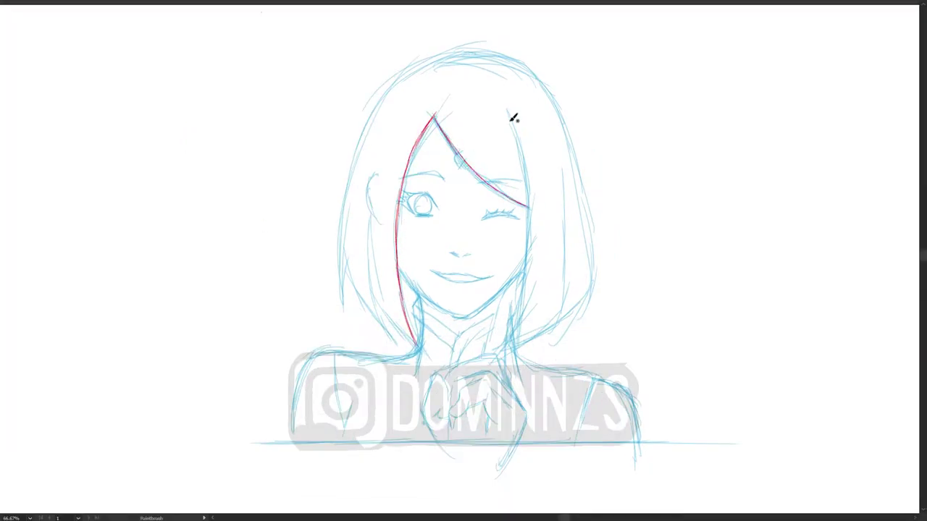
mouse_move(512, 118)
left_mouse_down()
mouse_move(519, 315)
mouse_move(567, 297)
left_mouse_up()
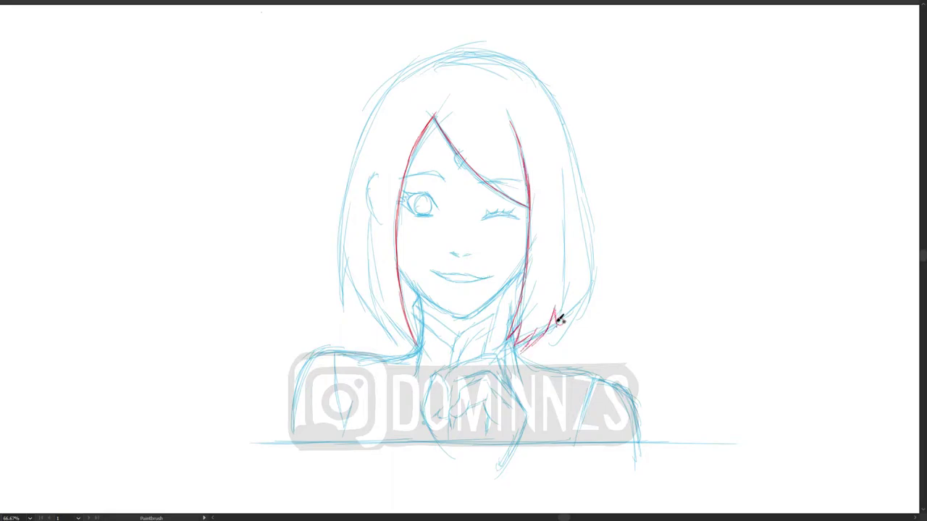
mouse_move(562, 147)
left_mouse_down()
mouse_move(556, 321)
mouse_move(590, 267)
mouse_move(572, 149)
mouse_move(513, 65)
mouse_move(404, 68)
left_mouse_up()
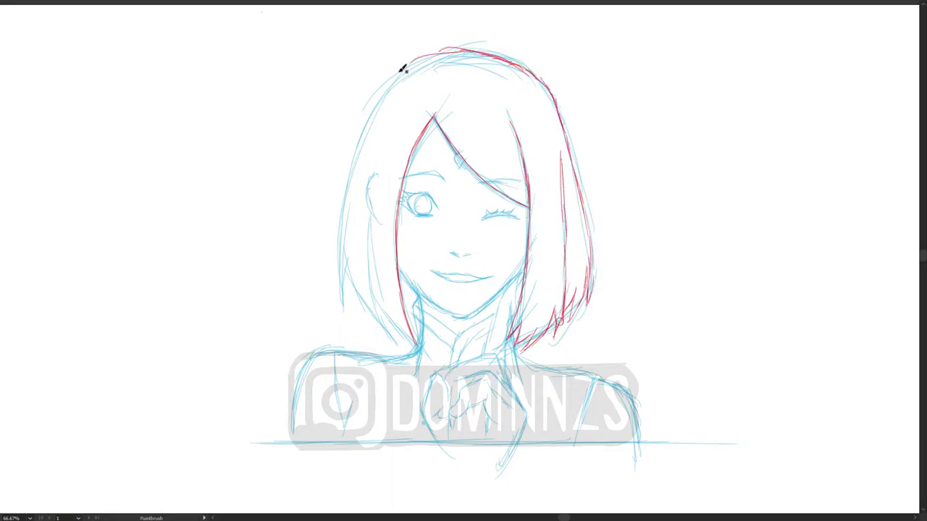
left_click_drag(343, 217, 364, 150)
mouse_move(344, 295)
left_mouse_down()
mouse_move(401, 77)
mouse_move(346, 253)
left_mouse_up()
left_click_drag(365, 316, 369, 246)
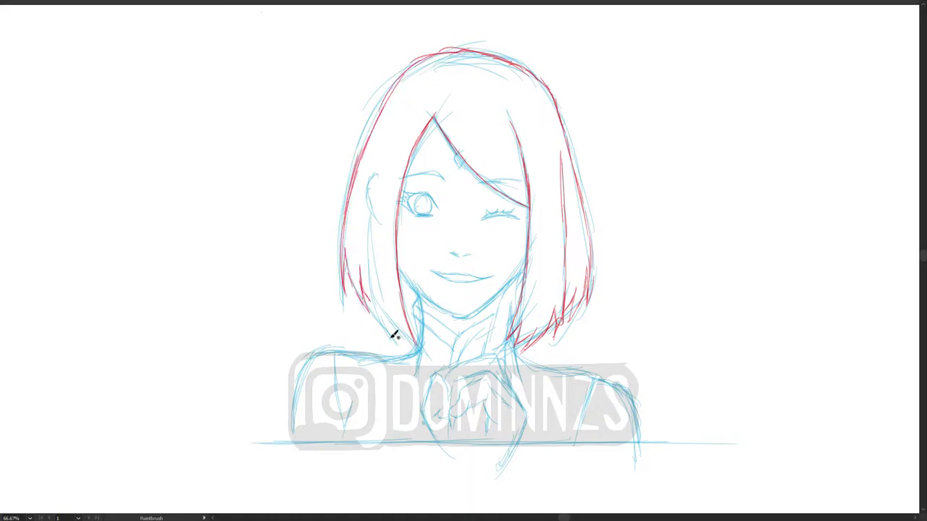
mouse_move(393, 331)
left_mouse_down()
mouse_move(380, 167)
mouse_move(389, 296)
mouse_move(419, 346)
left_mouse_up()
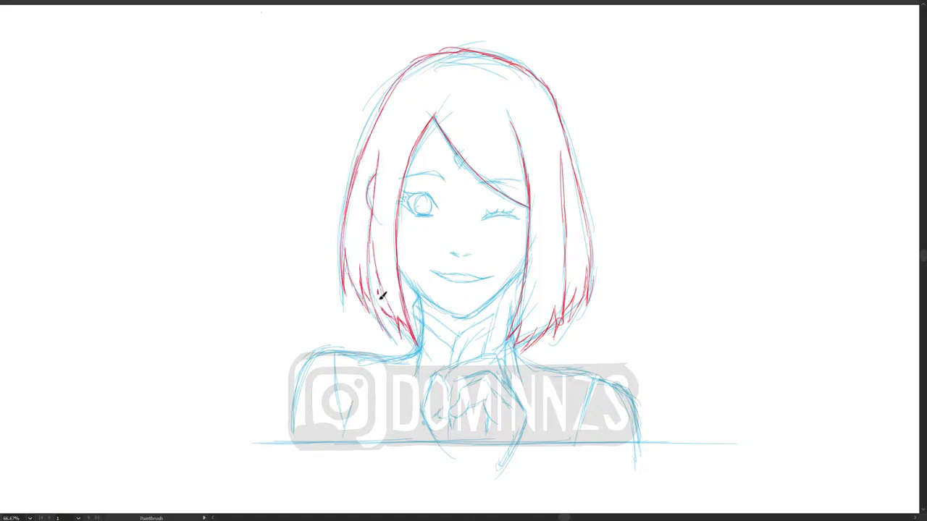
- Trace the jawline, neck and left eyebrow in red
mouse_move(398, 266)
left_mouse_down()
mouse_move(440, 314)
mouse_move(516, 278)
left_mouse_up()
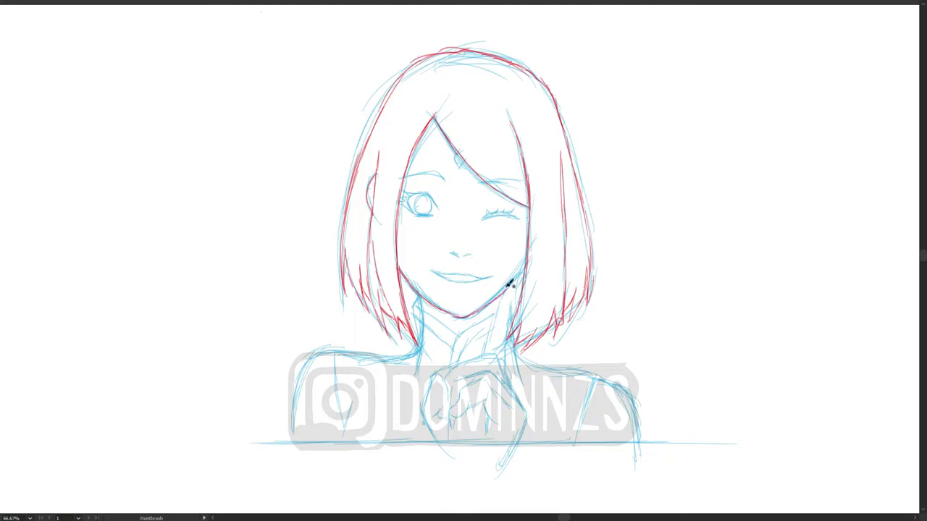
mouse_move(487, 355)
left_mouse_down()
mouse_move(518, 275)
mouse_move(507, 360)
left_mouse_up()
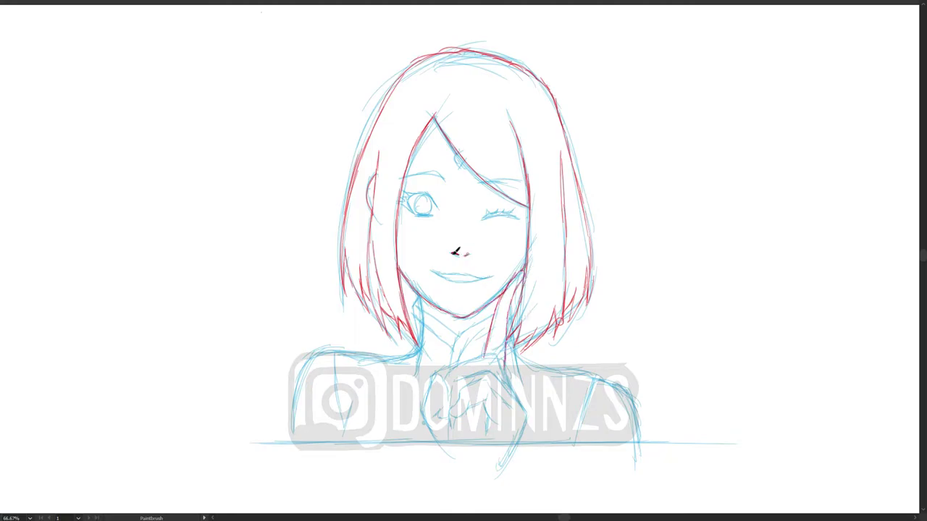
left_click_drag(444, 174, 401, 178)
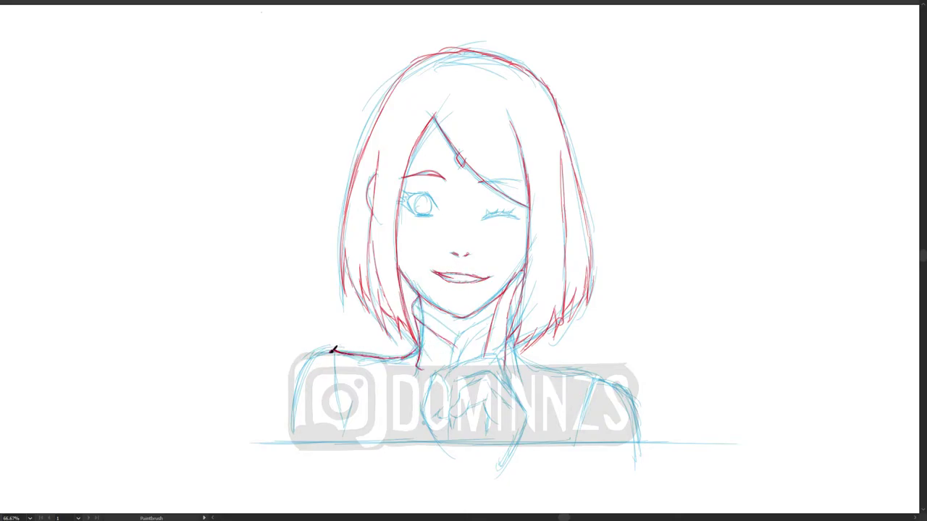
- Trace both shoulders, the neck and the raised hand with its fingers in red
mouse_move(330, 352)
left_mouse_down()
mouse_move(338, 431)
mouse_move(290, 434)
left_mouse_up()
mouse_move(583, 422)
left_mouse_down()
mouse_move(598, 376)
mouse_move(514, 338)
left_mouse_up()
mouse_move(519, 304)
left_mouse_down()
mouse_move(516, 362)
mouse_move(478, 330)
mouse_move(449, 372)
left_mouse_up()
mouse_move(529, 433)
left_mouse_down()
mouse_move(502, 380)
mouse_move(424, 410)
left_mouse_up()
left_click_drag(437, 389, 425, 436)
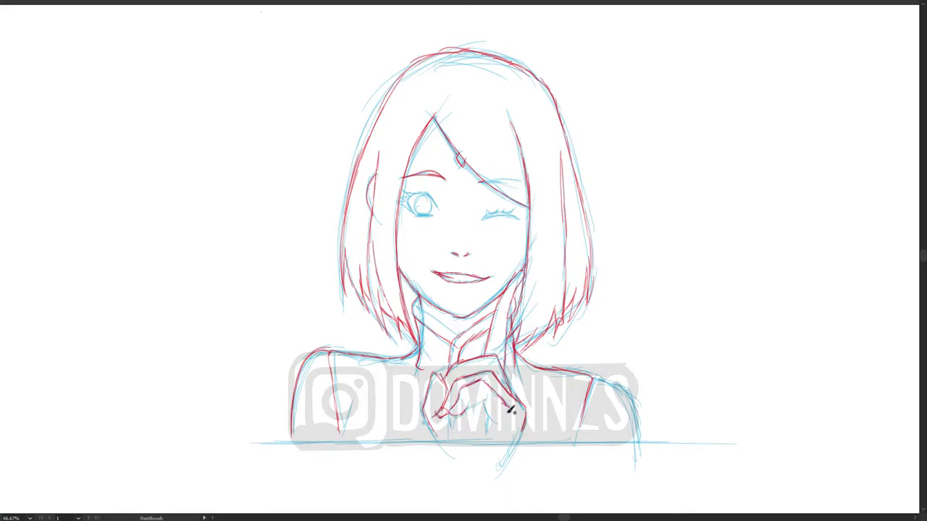
left_click_drag(494, 391, 463, 418)
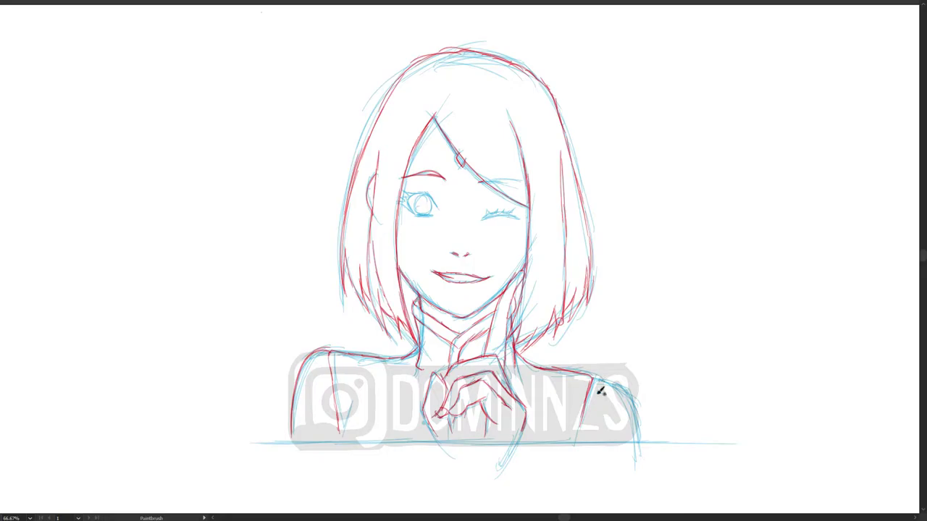
left_click_drag(600, 390, 633, 403)
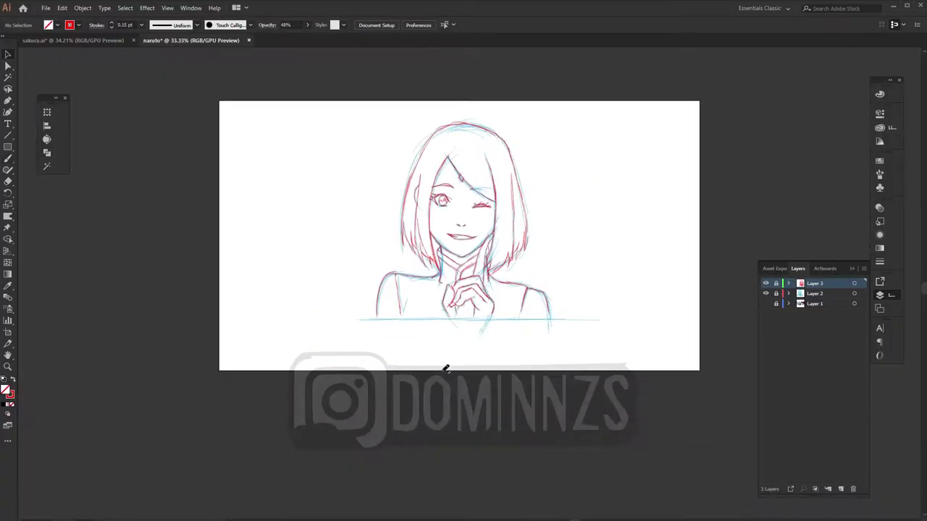
- Scale the drawing up to fill the artboard, lock both sketch layers and add a new layer
key("ctrl+a")
left_click_drag(300, 332, 184, 425)
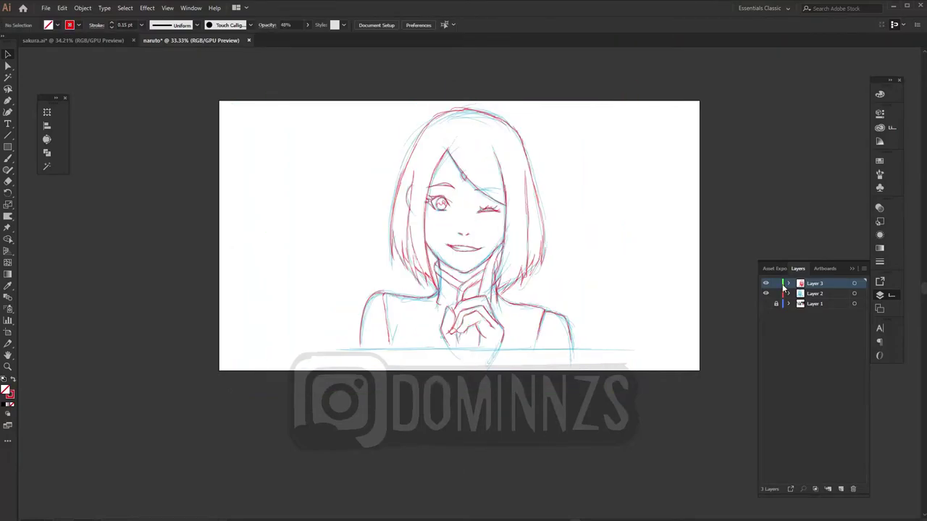
left_click_drag(782, 285, 779, 295)
left_click(840, 488)
key("ctrl+equal")
key("ctrl+equal")
- Test the brush with a horizontal line, cancel a new brush, then draw small test strokes
scroll(463, 260, "right", 3)
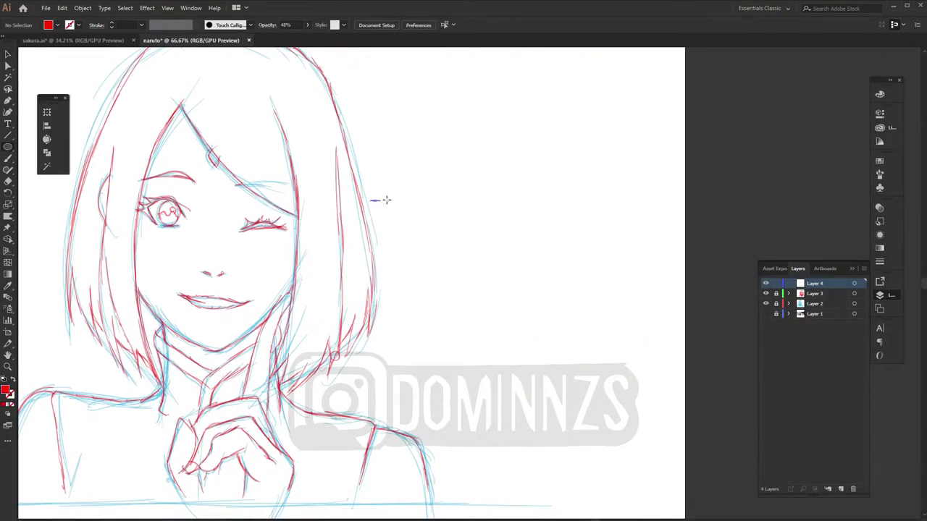
left_click_drag(386, 200, 572, 202)
left_click(250, 25)
left_click(226, 100)
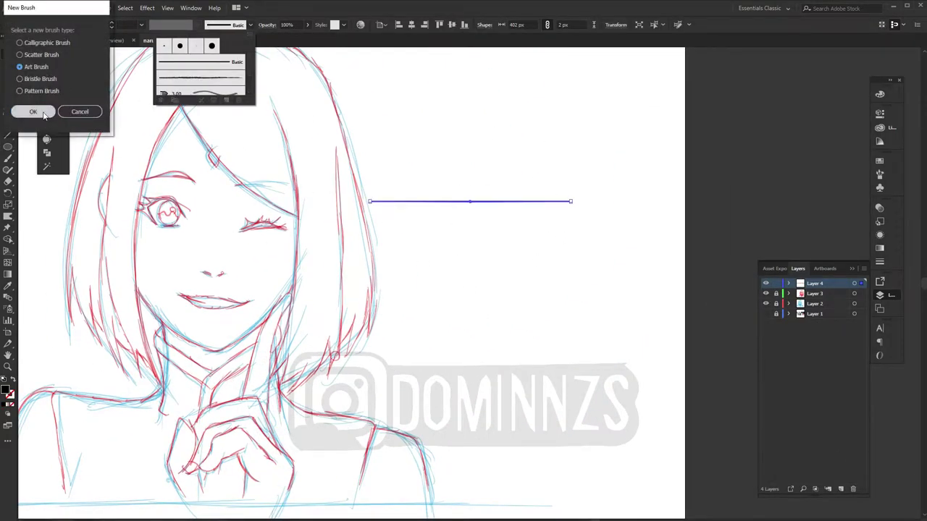
left_click(33, 112)
key("Delete")
scroll(393, 292, "up", 3)
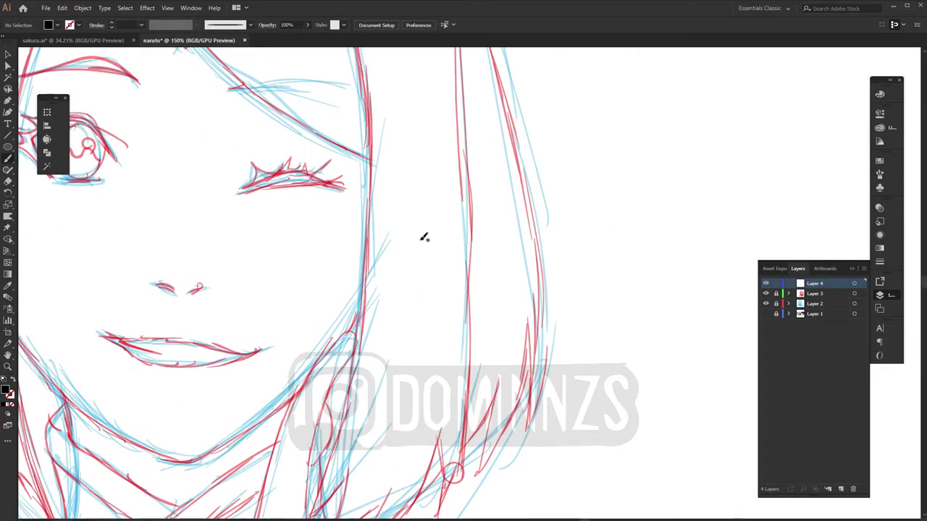
left_click_drag(591, 190, 591, 217)
left_click_drag(601, 169, 610, 182)
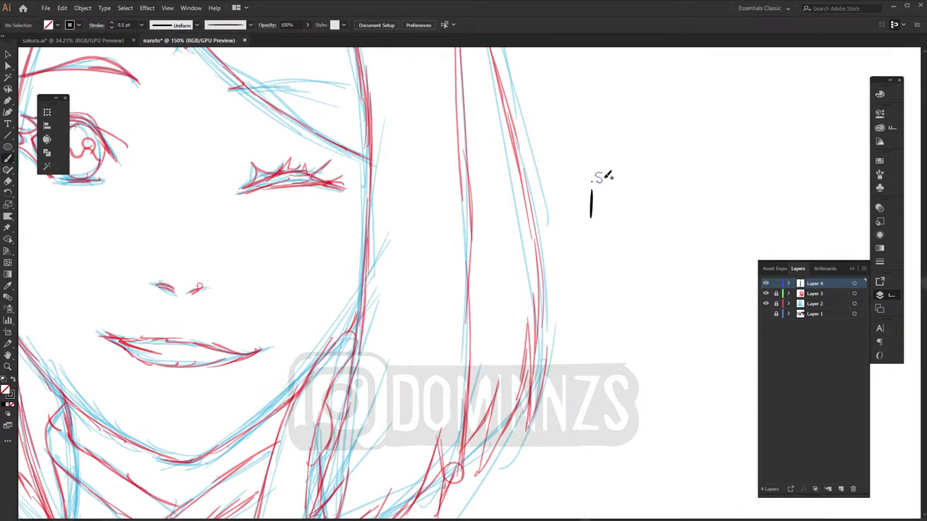
- Add one more test mark and zoom out to fit the whole drawing
left_click_drag(575, 241, 597, 256)
key("ctrl+0")
key("f")
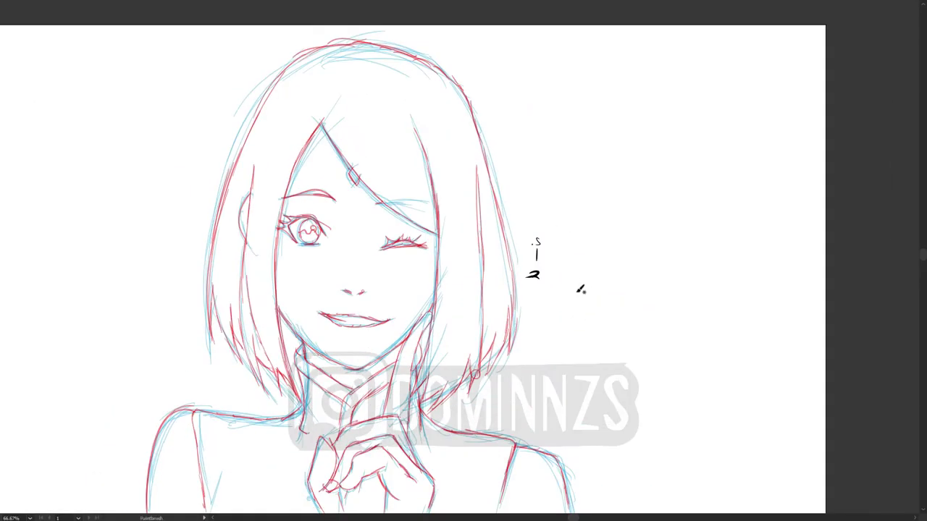
scroll(460, 274, "up", 5)
key("ctrl+0")
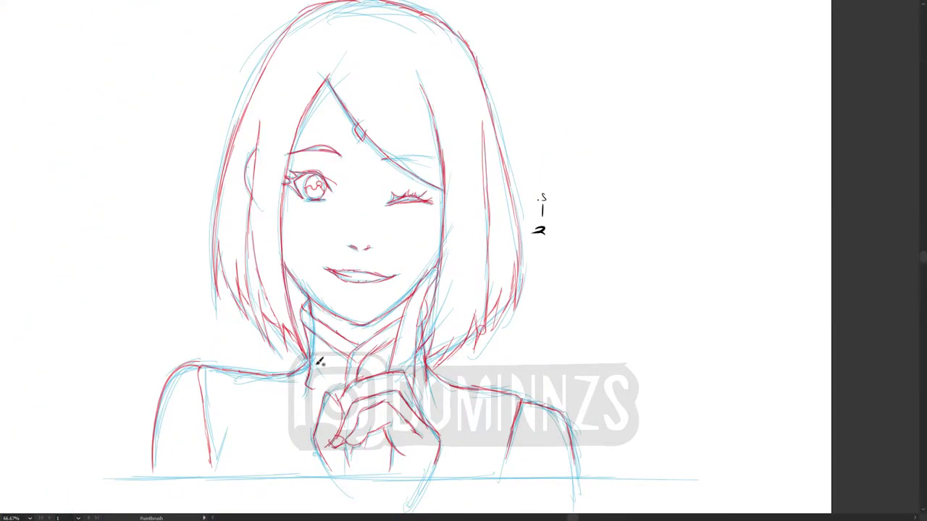
- Ink the hair's left edge, strands, tips, the ear line and the top-right outline in black
left_click_drag(335, 66, 287, 359)
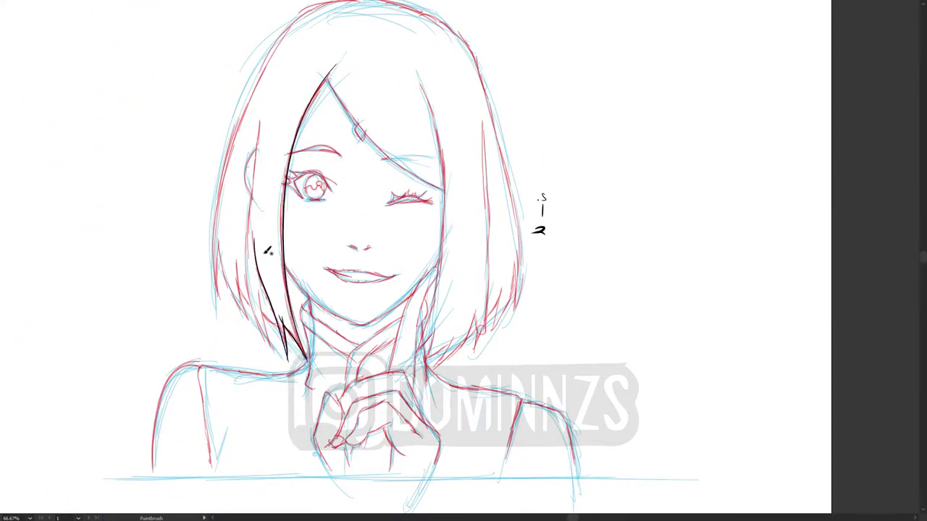
left_click_drag(252, 233, 282, 326)
left_click_drag(253, 130, 250, 340)
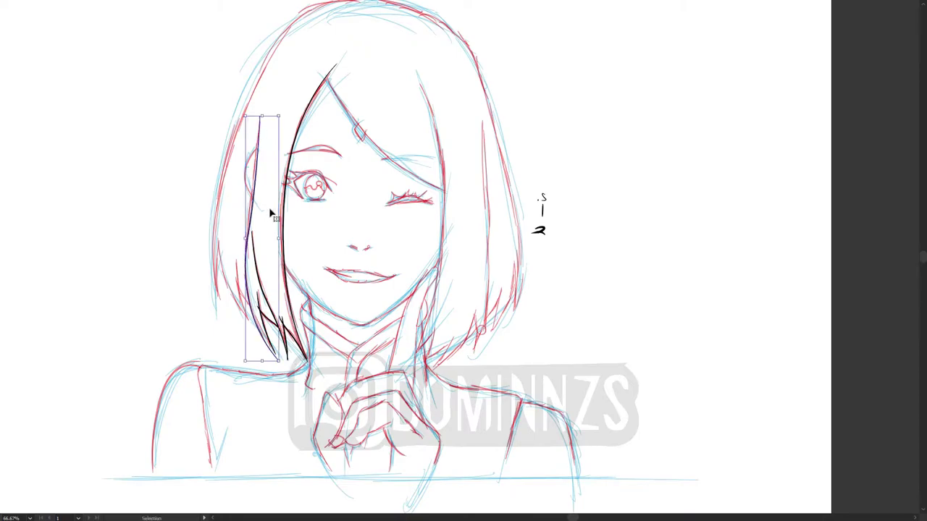
left_click_drag(269, 207, 319, 197)
left_click_drag(311, 105, 304, 293)
left_click_drag(270, 181, 266, 293)
left_click_drag(316, 129, 305, 191)
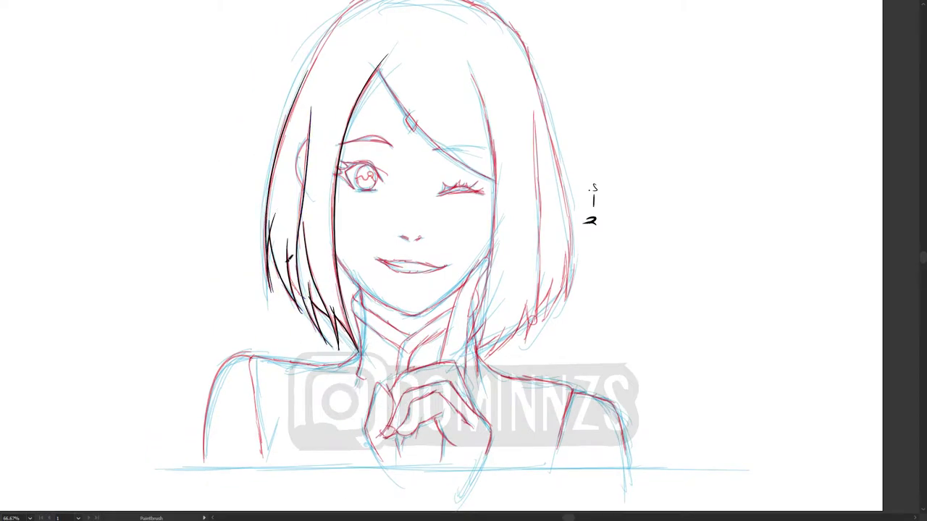
left_click_drag(395, 181, 368, 378)
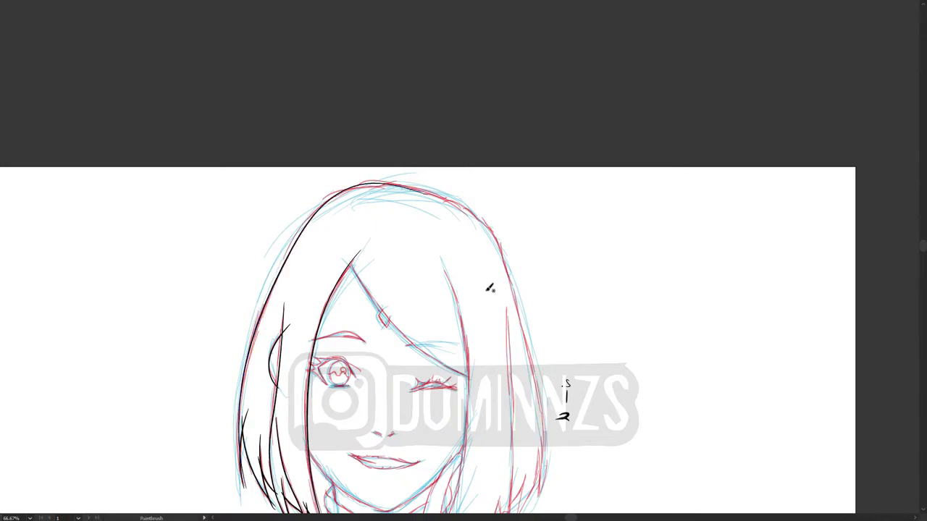
left_click_drag(376, 182, 242, 487)
mouse_move(378, 182)
left_mouse_down()
mouse_move(528, 296)
mouse_move(389, 103)
left_mouse_up()
- Ink the right hair edge, strand tips, inner line beside the face and the left jawline
left_click_drag(427, 270, 418, 340)
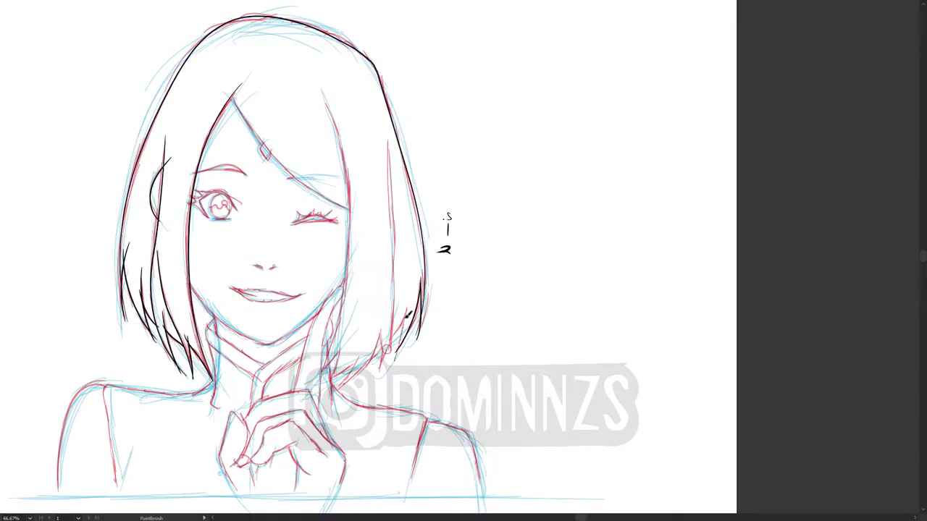
left_click_drag(412, 302, 396, 359)
left_click_drag(324, 96, 343, 279)
key("ctrl+z")
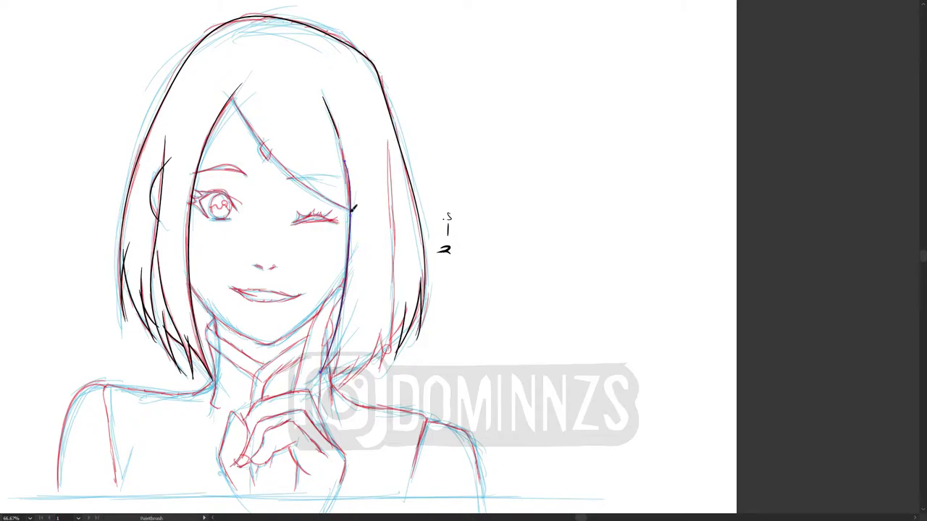
left_click_drag(347, 158, 321, 371)
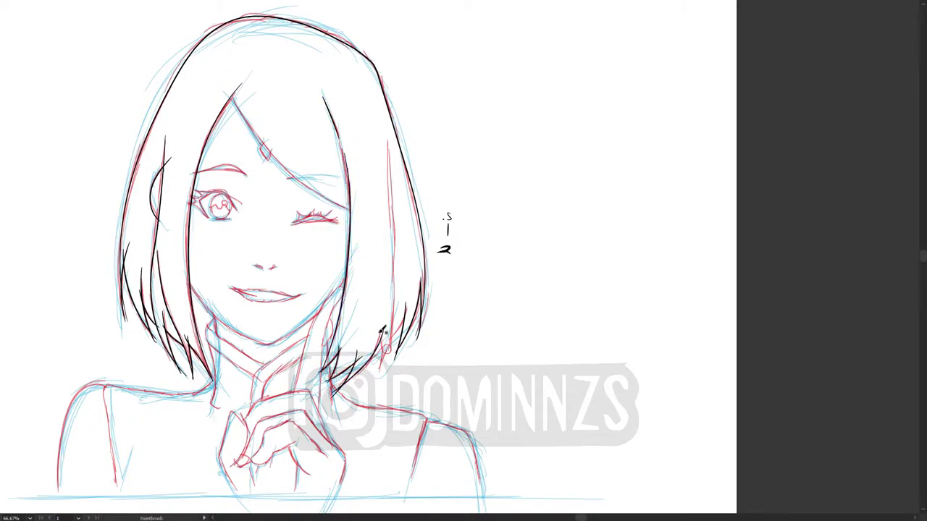
left_click_drag(389, 144, 390, 214)
left_click_drag(399, 327, 385, 374)
left_click_drag(390, 345, 379, 382)
scroll(386, 400, "up", 3)
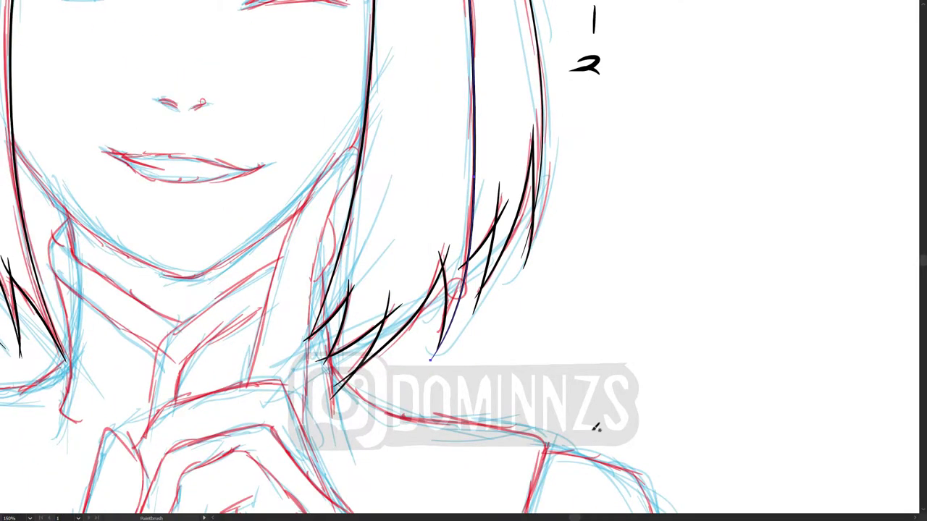
scroll(506, 290, "down", 4)
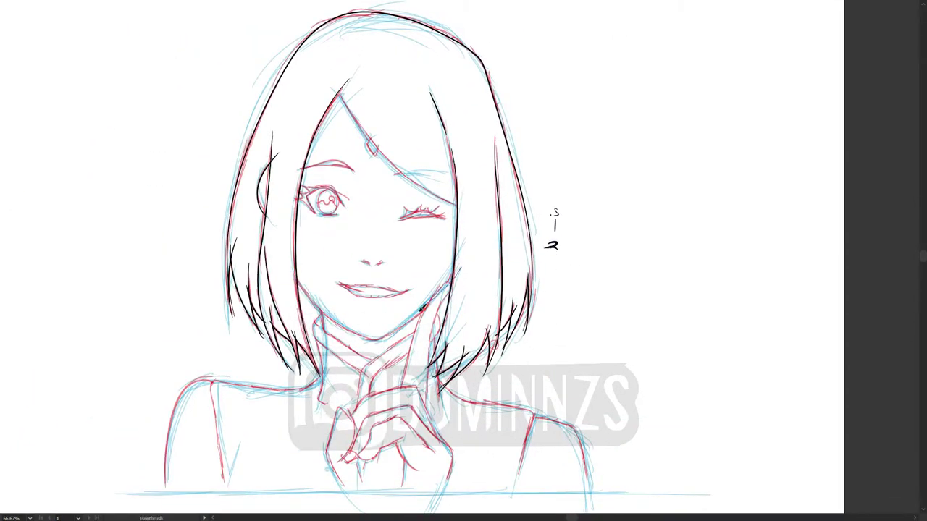
mouse_move(295, 276)
left_mouse_down()
mouse_move(377, 339)
mouse_move(465, 264)
left_mouse_up()
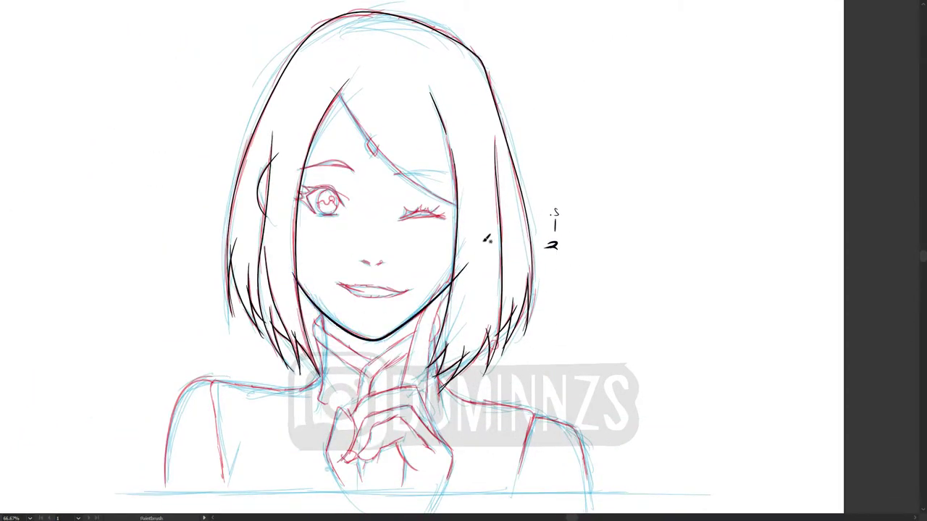
- Ink the open eye's eyebrow, the diamond hair clip and the forehead hair strand
scroll(593, 205, "up", 3)
key("m")
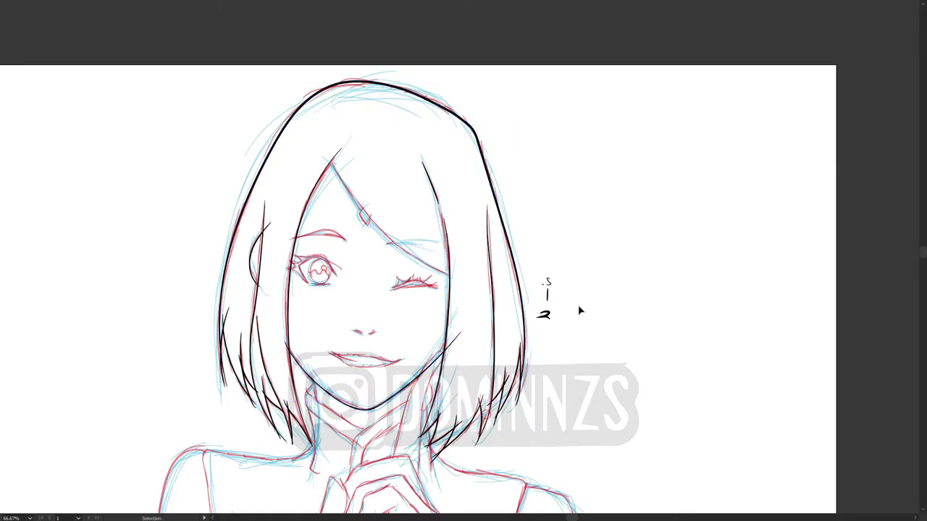
key("b")
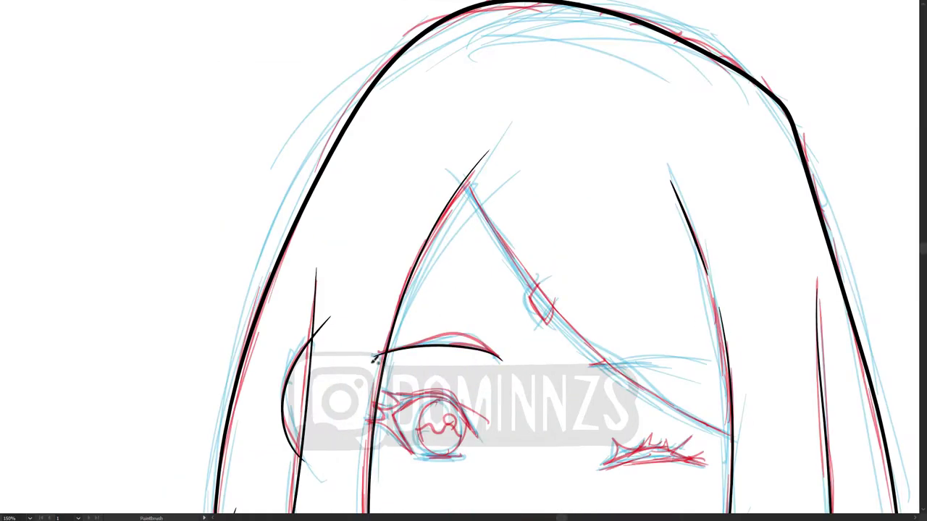
scroll(570, 290, "up", 4)
left_click_drag(153, 316, 285, 326)
left_click_drag(331, 236, 337, 272)
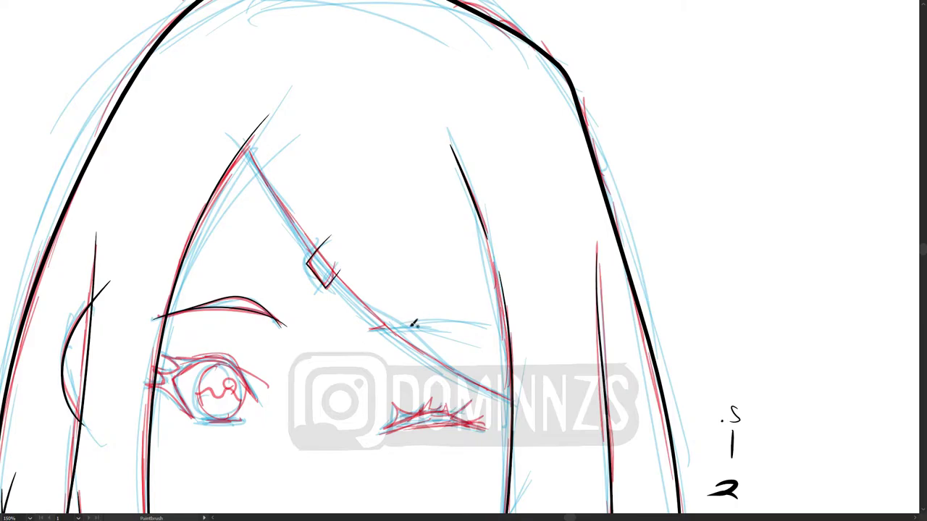
left_click_drag(250, 148, 517, 395)
left_click_drag(316, 333, 292, 181)
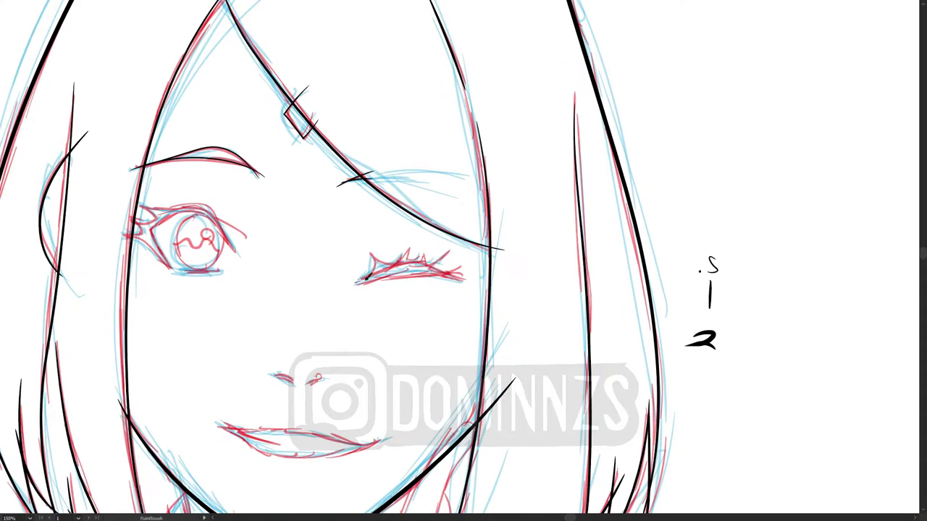
- Ink the closed eye's lash line and lashes and the open eye's upper lid
mouse_move(470, 278)
left_mouse_down()
mouse_move(362, 282)
mouse_move(382, 258)
left_mouse_up()
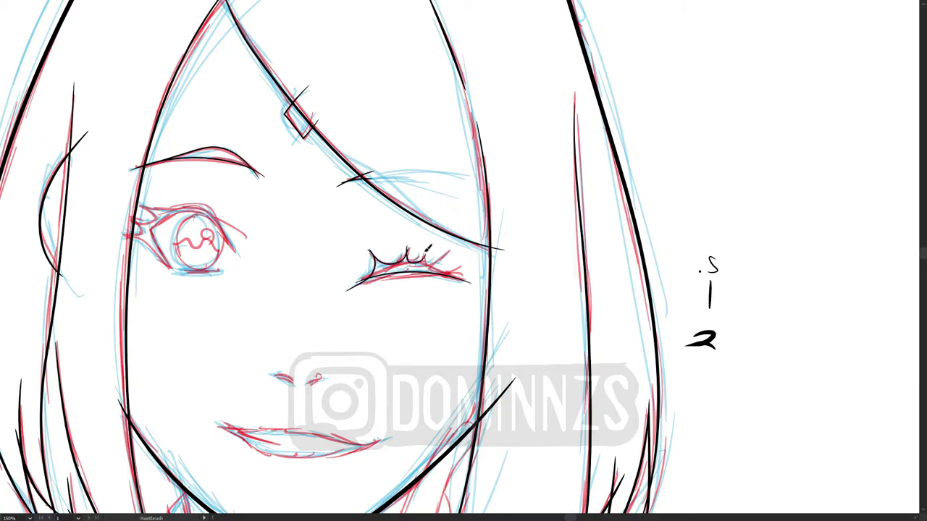
mouse_move(452, 247)
left_mouse_down()
mouse_move(467, 278)
mouse_move(633, 340)
left_mouse_up()
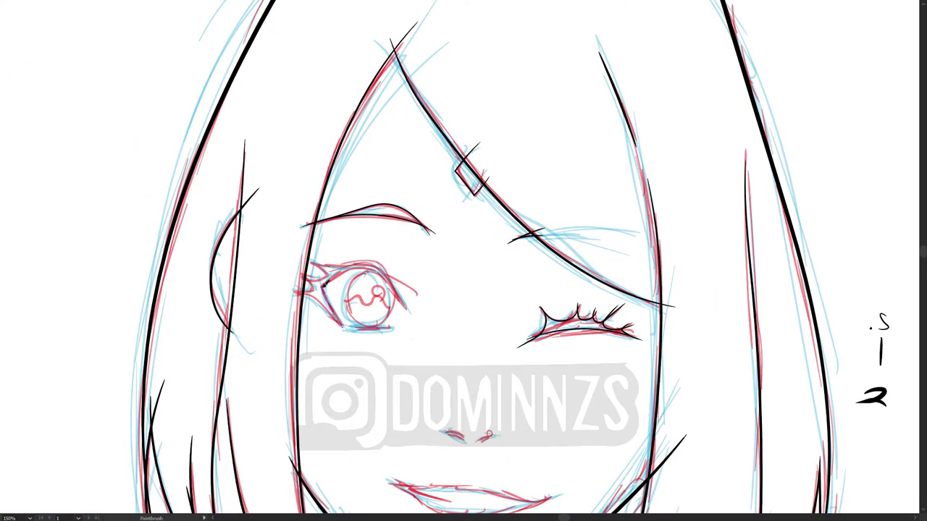
mouse_move(377, 268)
left_mouse_down()
mouse_move(316, 290)
mouse_move(375, 263)
left_mouse_up()
left_click_drag(362, 330, 370, 324)
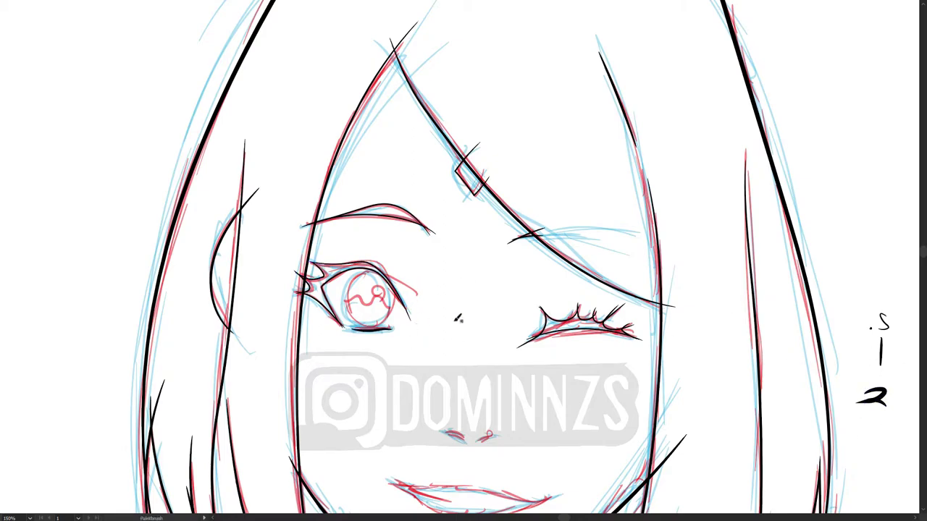
- Ink the lower lip curve and the upper lip line, then zoom in on the lips
left_click_drag(441, 296, 244, 210)
left_click_drag(254, 352, 278, 301)
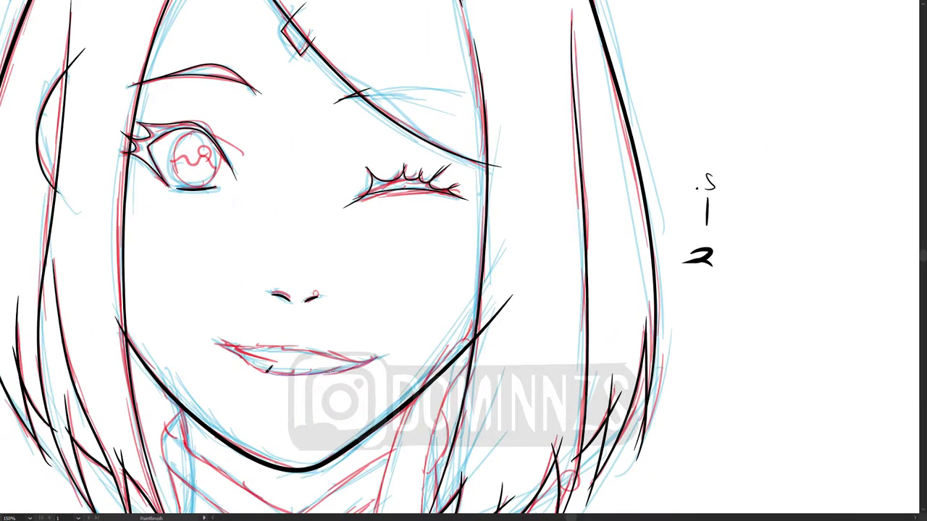
left_click_drag(217, 348, 378, 356)
key("ctrl+z")
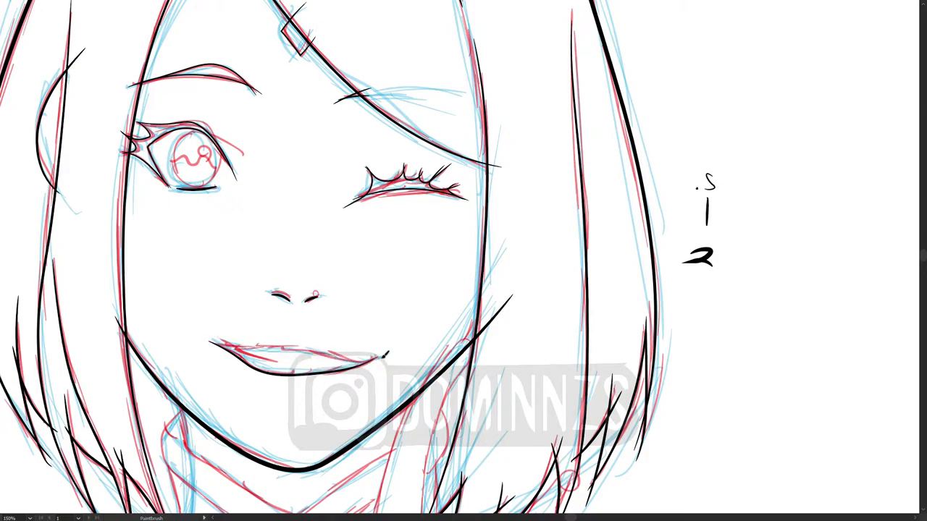
left_click_drag(209, 342, 379, 356)
key("ctrl+plus")
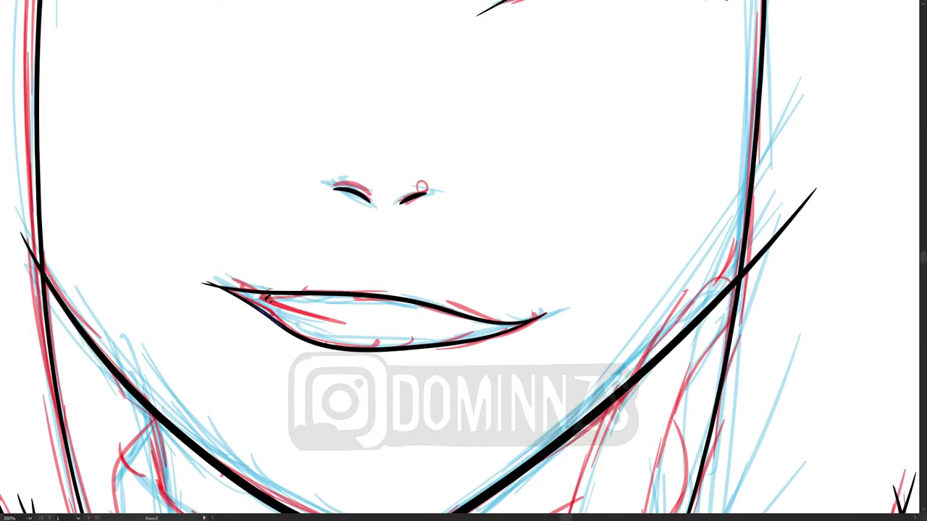
- Ink the open eye's iris outline and its wavy highlight line in black
key("v")
key("ctrl+minus")
key("ctrl+minus")
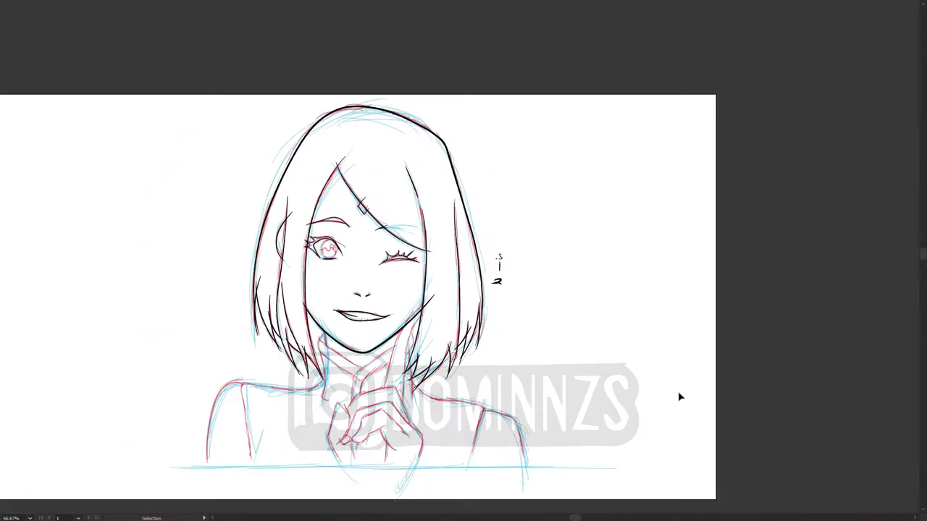
key("ctrl+minus")
key("ctrl+minus")
key("ctrl+minus")
key("alt+b")
key("ctrl+plus")
key("ctrl+plus")
key("ctrl+plus")
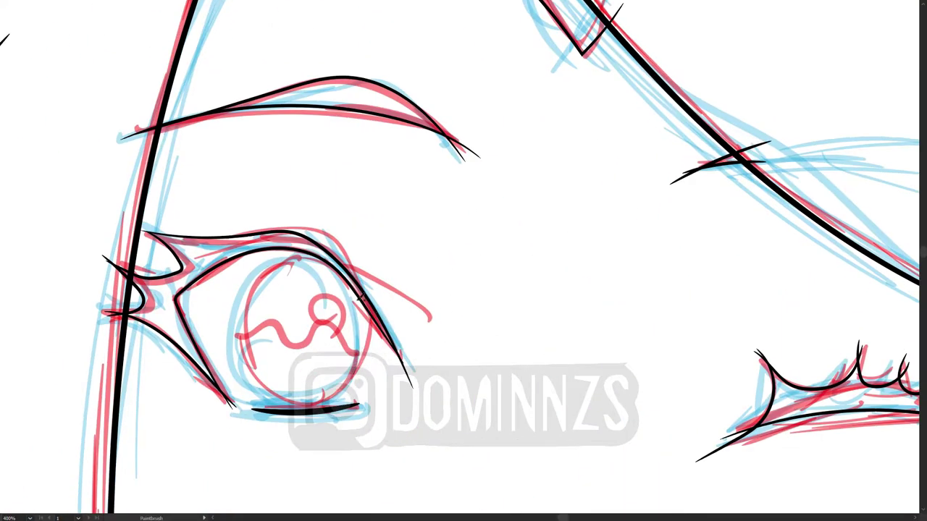
left_click_drag(347, 387, 340, 395)
left_click_drag(246, 336, 357, 342)
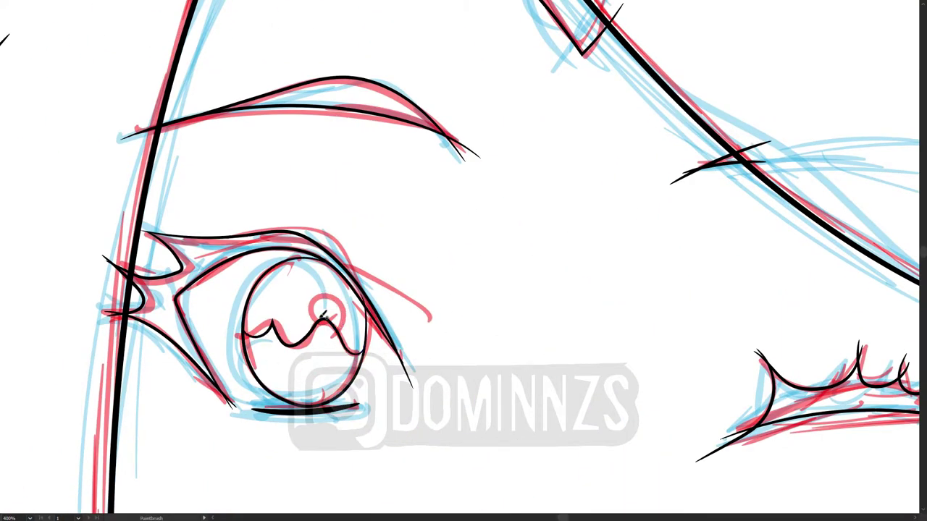
- Ink both edges of the high collar around the neck
key("v")
key("ctrl+minus")
key("ctrl+minus")
key("ctrl+minus")
key("ctrl+minus")
key("ctrl+minus")
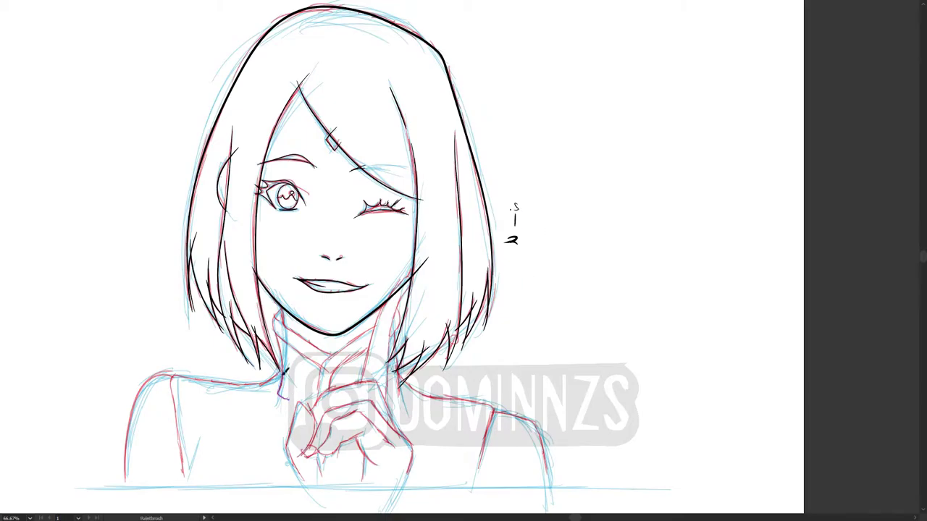
key("ctrl+plus")
key("ctrl+plus")
left_click_drag(395, 359, 227, 208)
left_click_drag(231, 210, 230, 261)
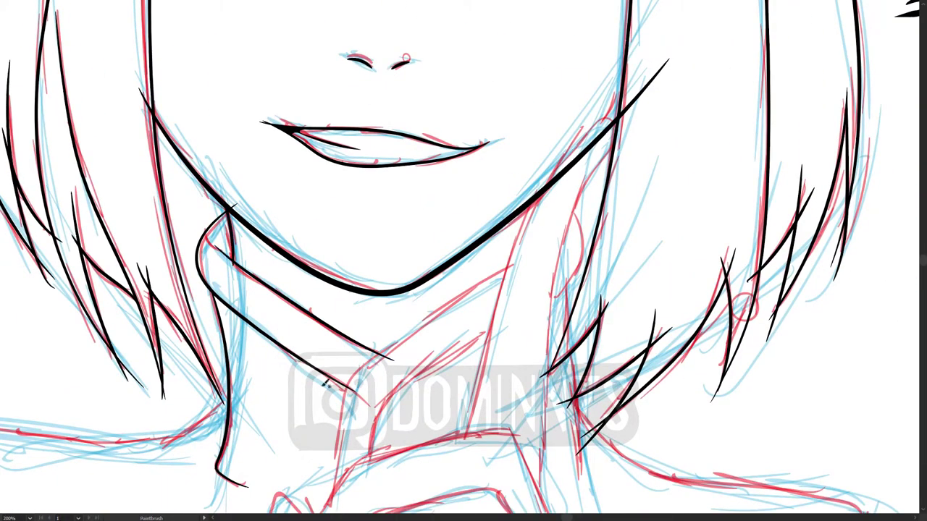
- Brush three black hair strands beside the neck and trace the finger against the chin
key("ctrl+minus")
left_click_drag(494, 195, 363, 282)
left_click_drag(497, 246, 355, 400)
left_click_drag(426, 233, 408, 317)
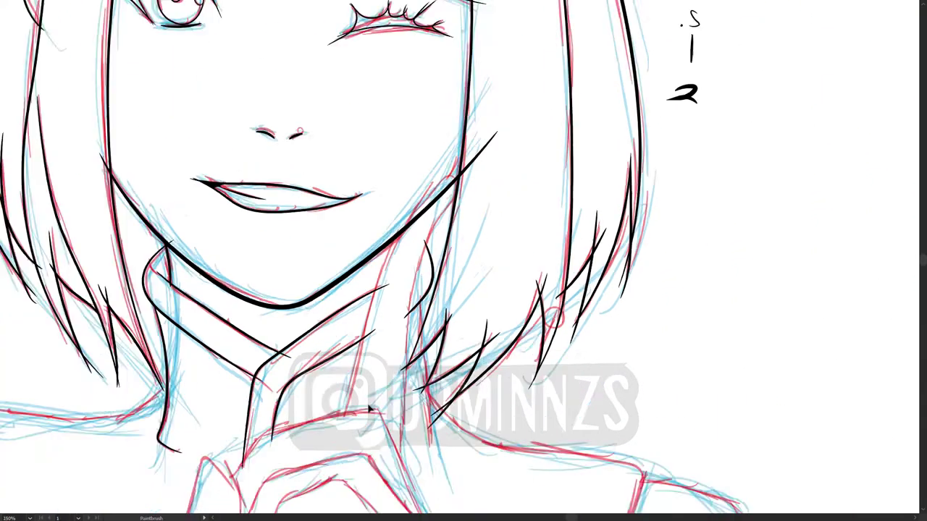
key("ctrl+minus")
left_click_drag(418, 248, 386, 359)
mouse_move(459, 206)
left_mouse_down()
mouse_move(415, 251)
mouse_move(425, 333)
left_mouse_up()
left_click_drag(434, 289, 407, 230)
- Trace the raised hand's outline, right edge, finger lines and two fingernails in black
scroll(396, 335, "up", 2)
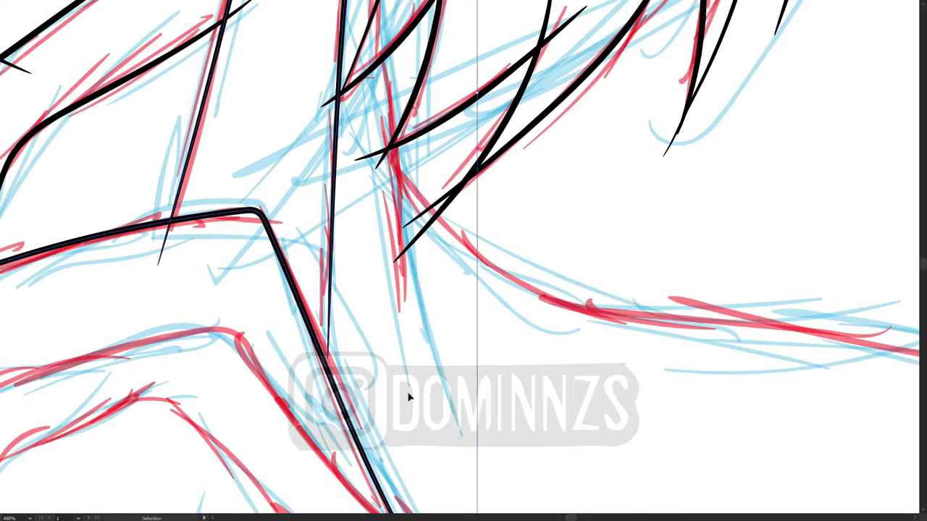
scroll(373, 403, "down", 1)
mouse_move(422, 478)
left_mouse_down()
mouse_move(435, 311)
mouse_move(192, 348)
left_mouse_up()
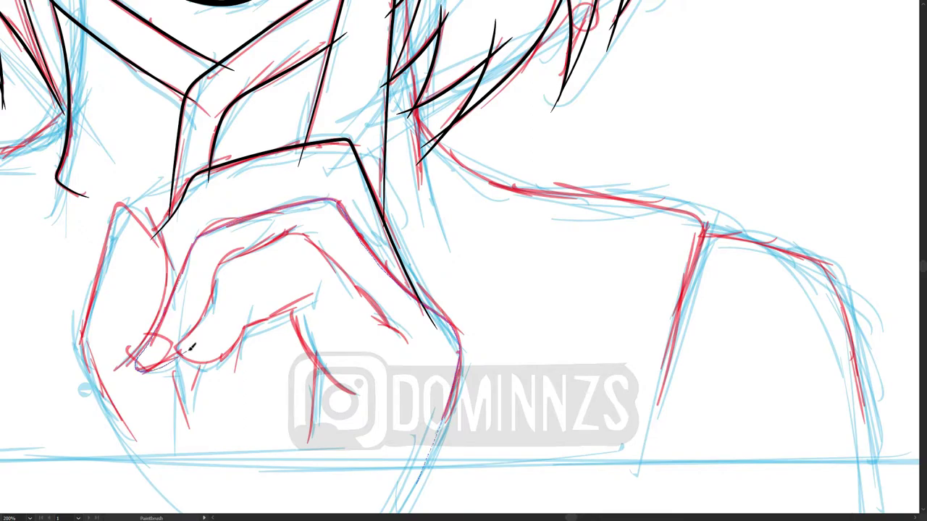
left_click_drag(316, 346, 308, 445)
left_click_drag(289, 310, 354, 394)
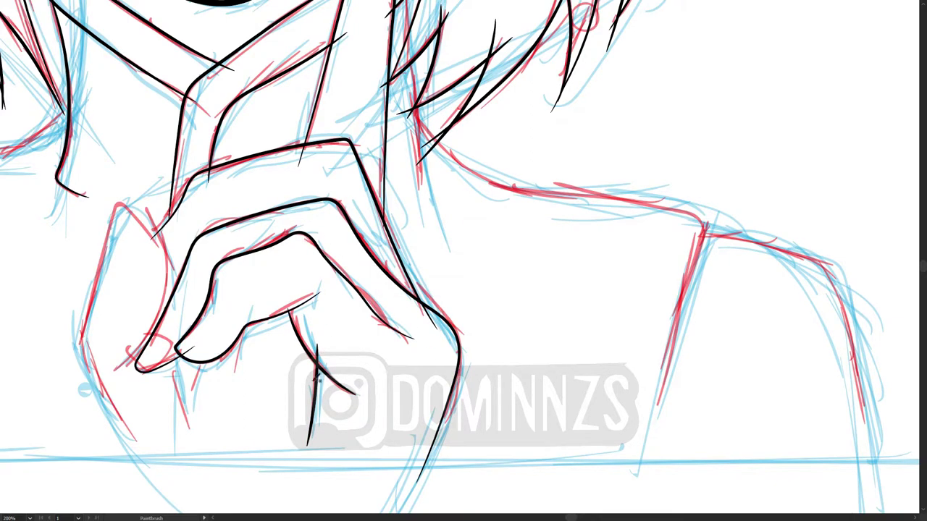
left_click_drag(217, 308, 202, 340)
left_click_drag(90, 370, 129, 332)
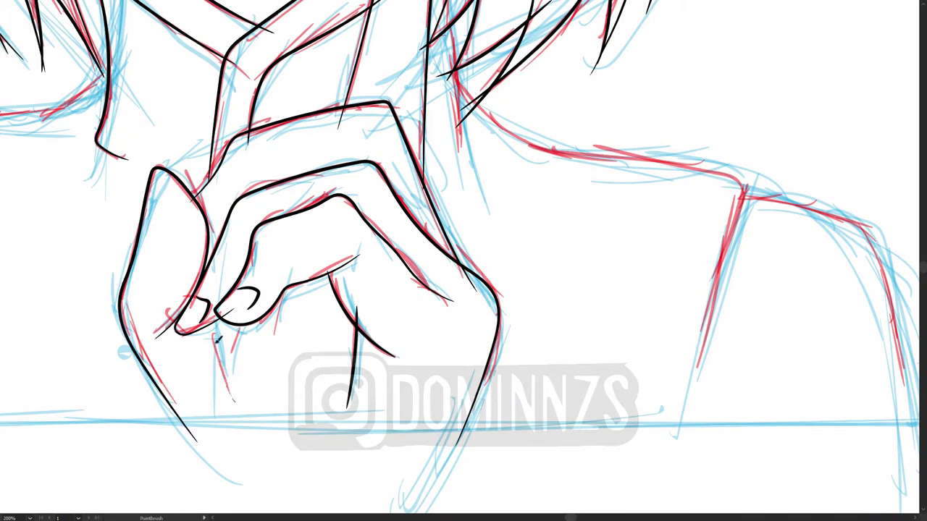
scroll(217, 338, "down", 3)
scroll(289, 362, "down", 3)
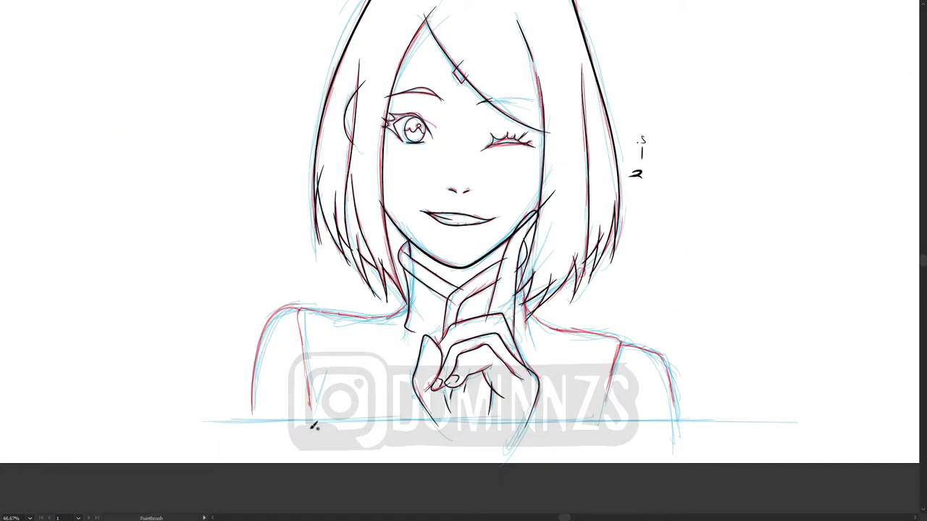
- Ink the shoulder and arm outlines and draw a straight base line across the bottom
left_click_drag(268, 450, 132, 446)
left_click_drag(465, 428, 489, 332)
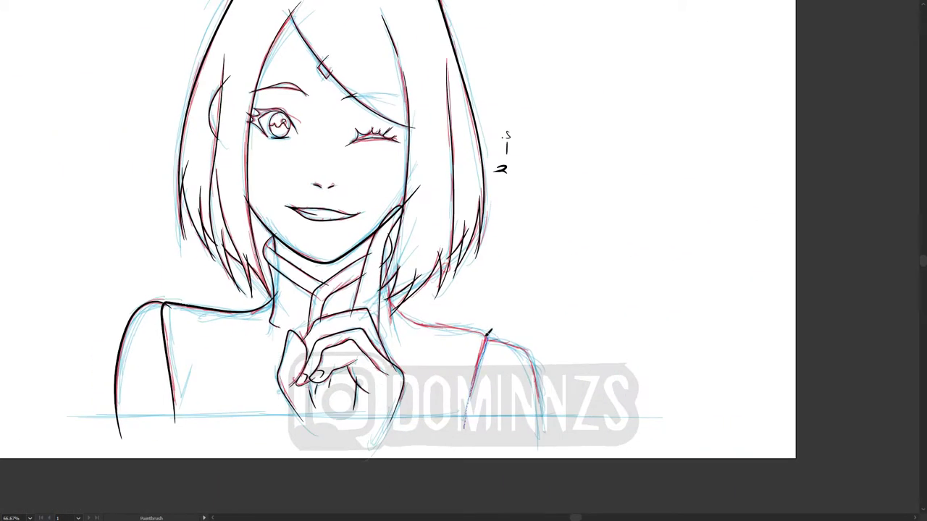
key("ctrl+alt+0")
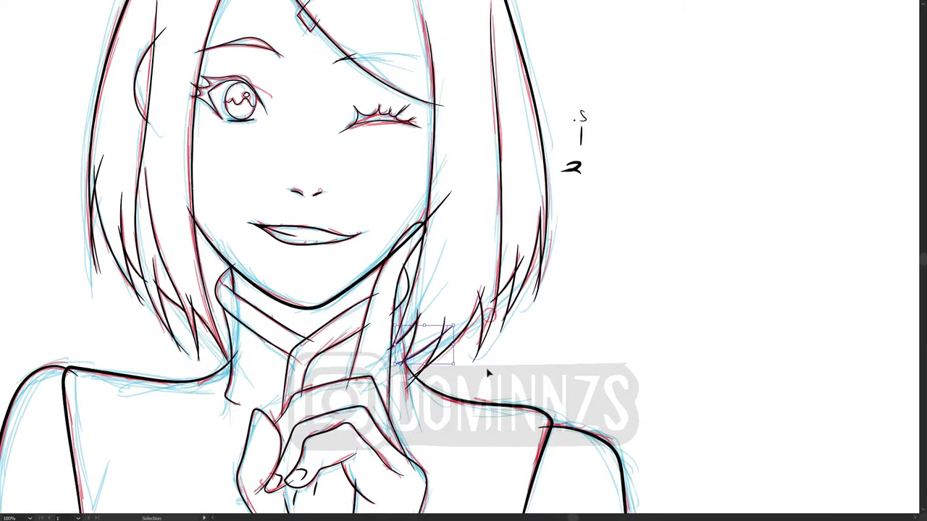
key("ctrl+minus")
key("ctrl+minus")
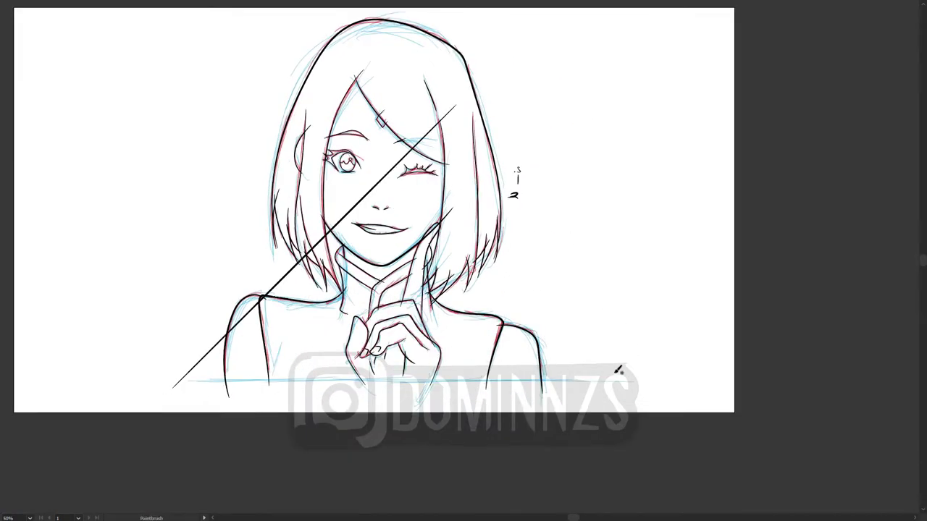
left_click(576, 387, "shift")
key("ctrl+plus")
key("ctrl+plus")
key("ctrl+plus")
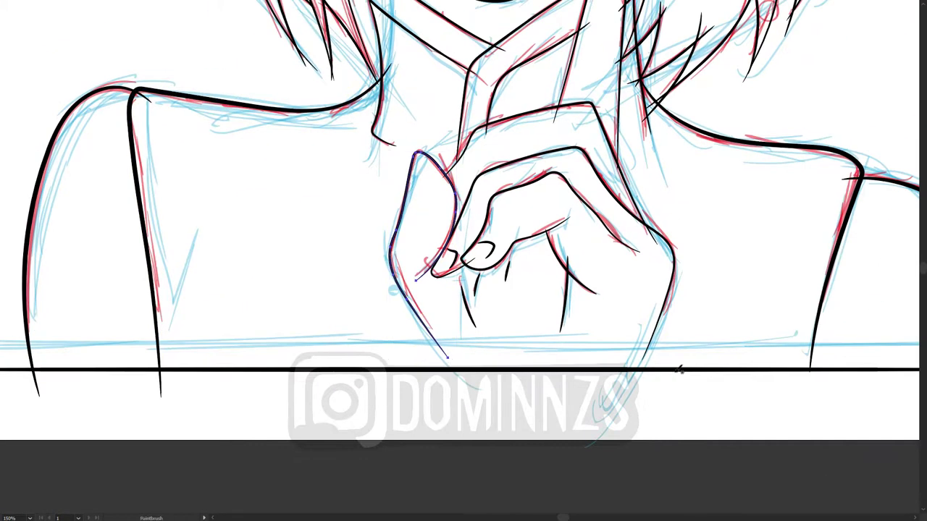
key("b")
key("ctrl+minus")
key("ctrl+minus")
key("ctrl+minus")
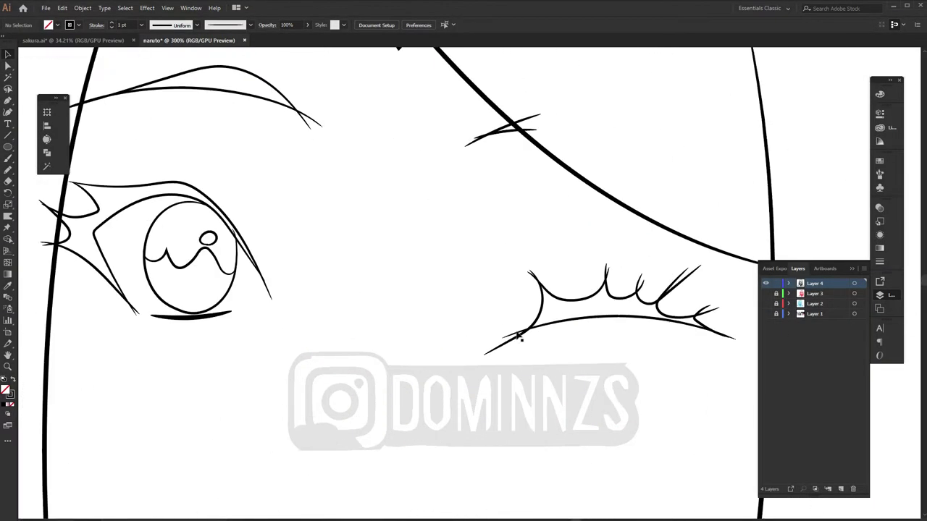
- Ink a line under the closed eye's lashes
left_click_drag(735, 338, 503, 337)
key("ctrl+shift+a")
key("ctrl+minus")
key("ctrl+minus")
scroll(557, 362, "down", 5)
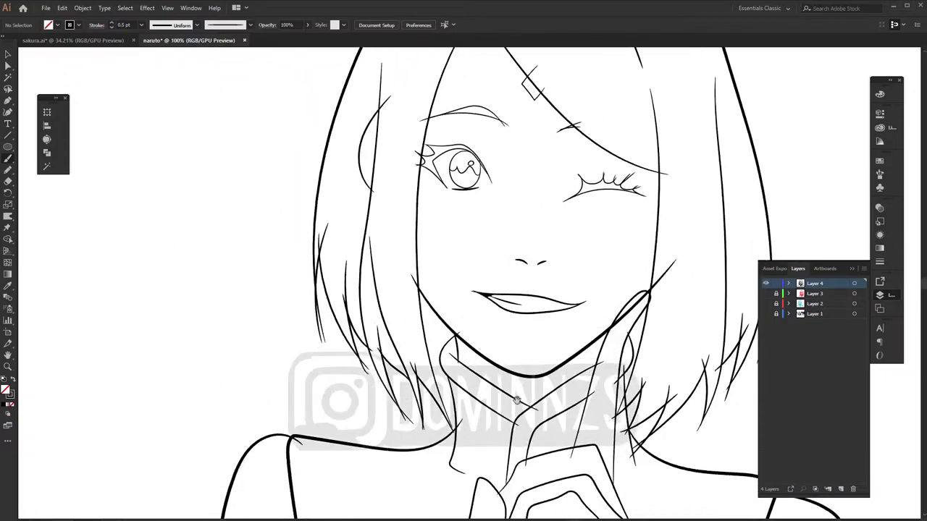
scroll(557, 362, "down", 5)
scroll(562, 377, "up", 2)
scroll(550, 371, "up", 4)
scroll(546, 373, "up", 1)
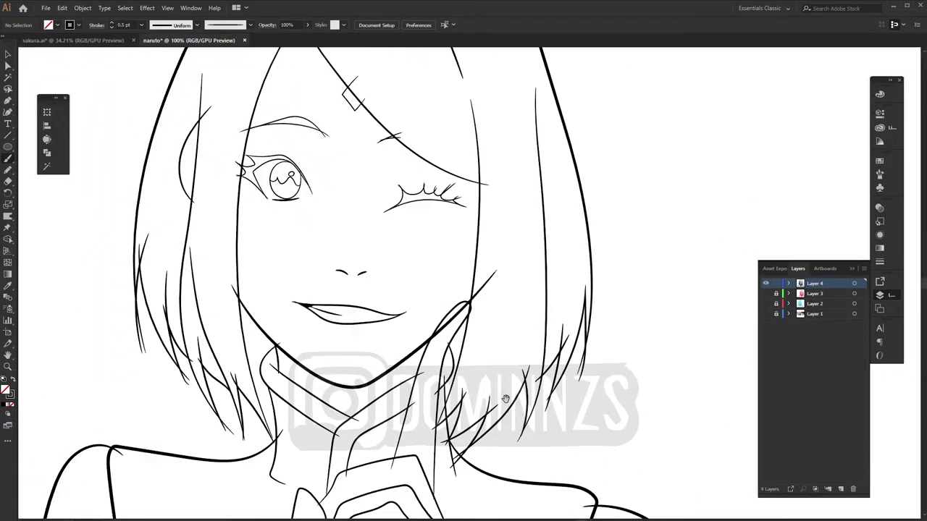
scroll(550, 376, "up", 3)
scroll(545, 378, "down", 3)
- Select all line art, duplicate the ink layer, expand the strokes, and isolate the group
key("ctrl+0")
key("ctrl+a")
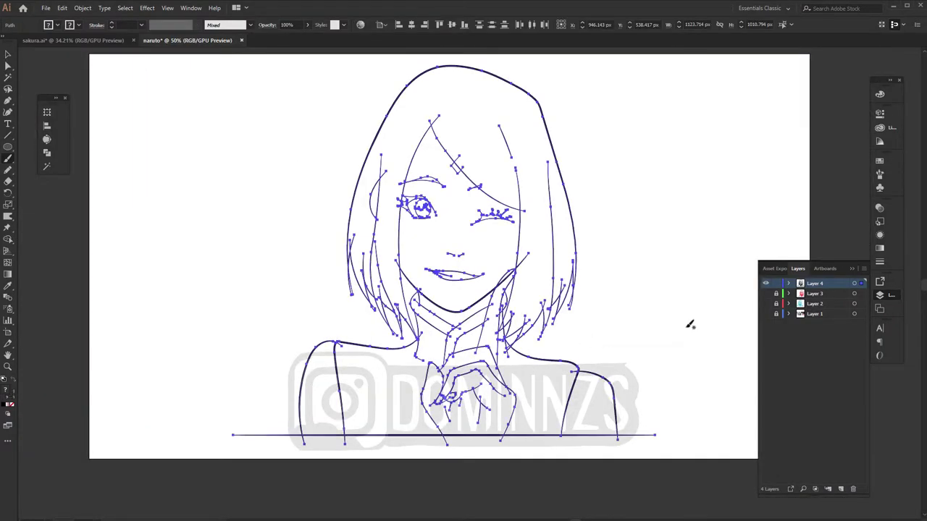
left_click_drag(770, 283, 770, 298)
left_click(83, 7)
left_click(96, 43)
left_click(47, 139)
double_click(296, 434)
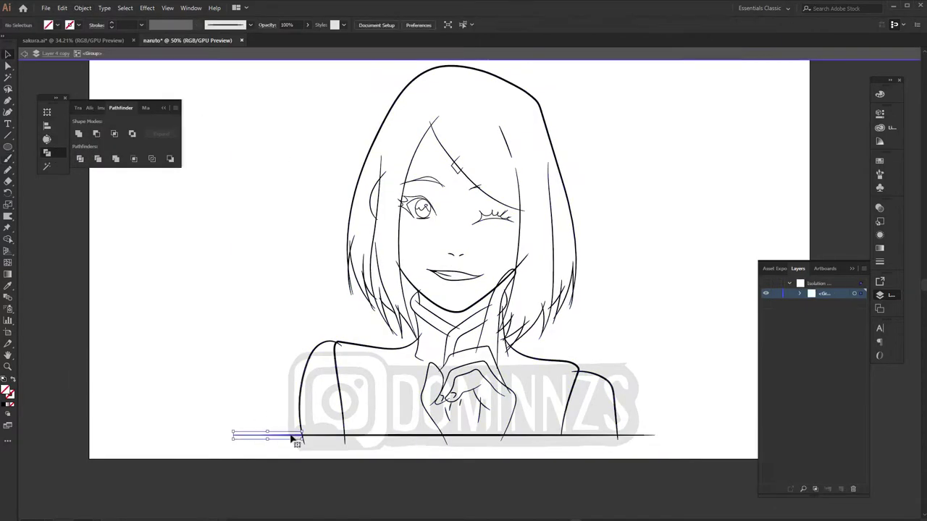
- Inspect the isolated line-art group and clean up stray line ends past the figure
scroll(527, 443, "up", 5)
scroll(595, 394, "down", 5)
scroll(534, 234, "up", 3)
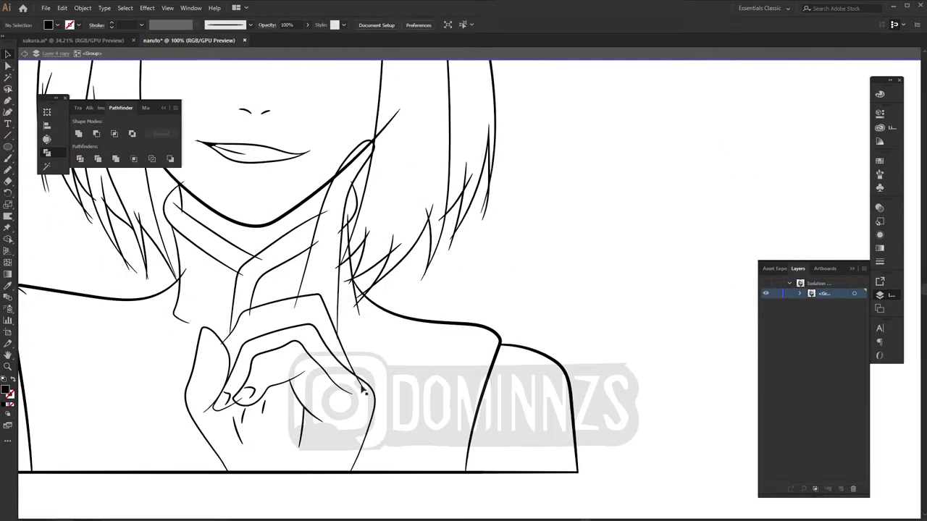
scroll(220, 346, "up", 3)
scroll(543, 338, "up", 2)
scroll(542, 337, "up", 2)
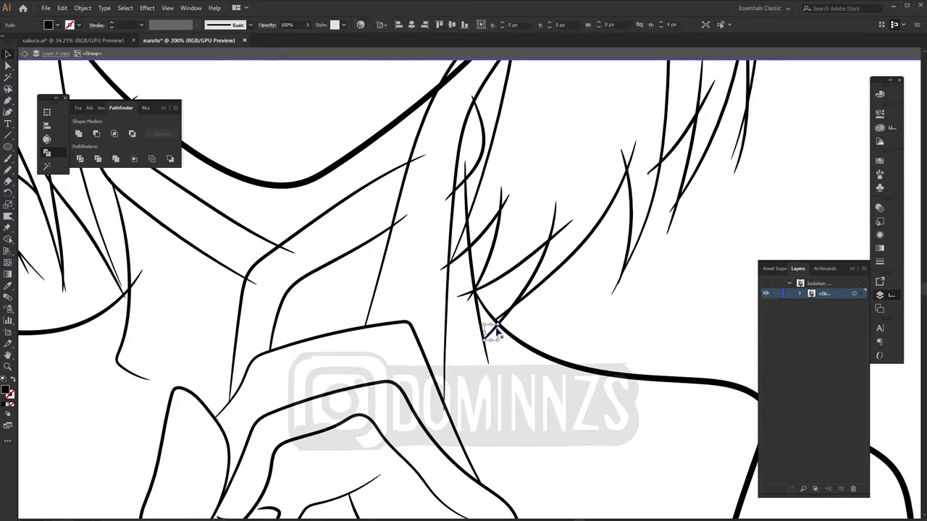
scroll(492, 325, "up", 1)
scroll(448, 249, "down", 1)
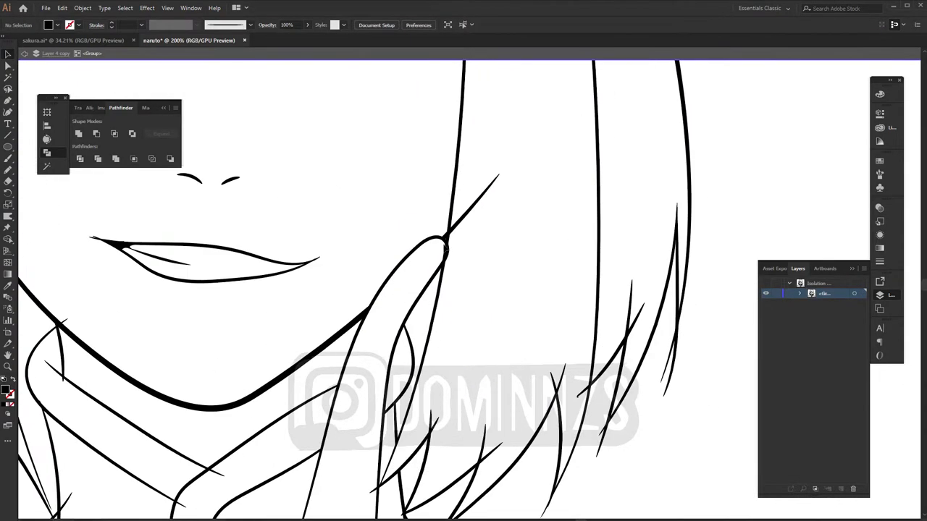
scroll(434, 290, "down", 1)
scroll(443, 359, "up", 2)
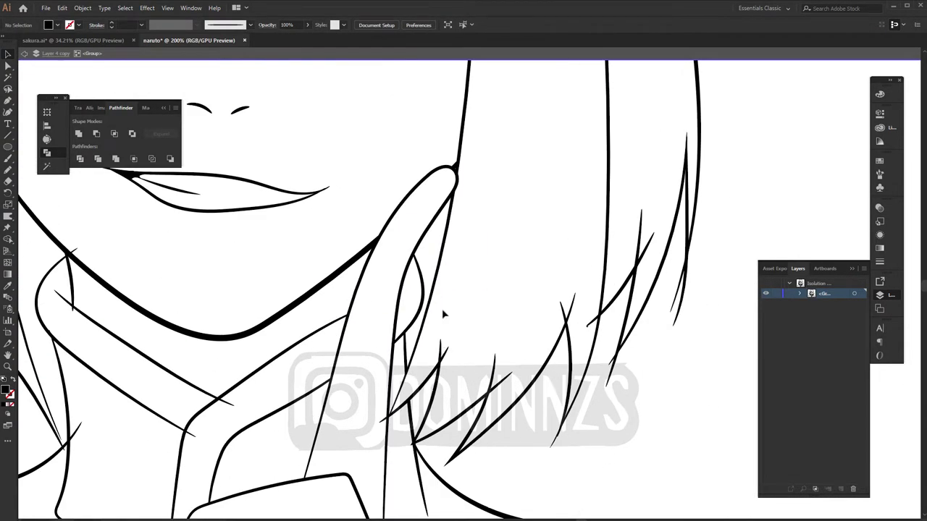
scroll(442, 308, "down", 2)
scroll(321, 310, "up", 2)
scroll(346, 373, "up", 1)
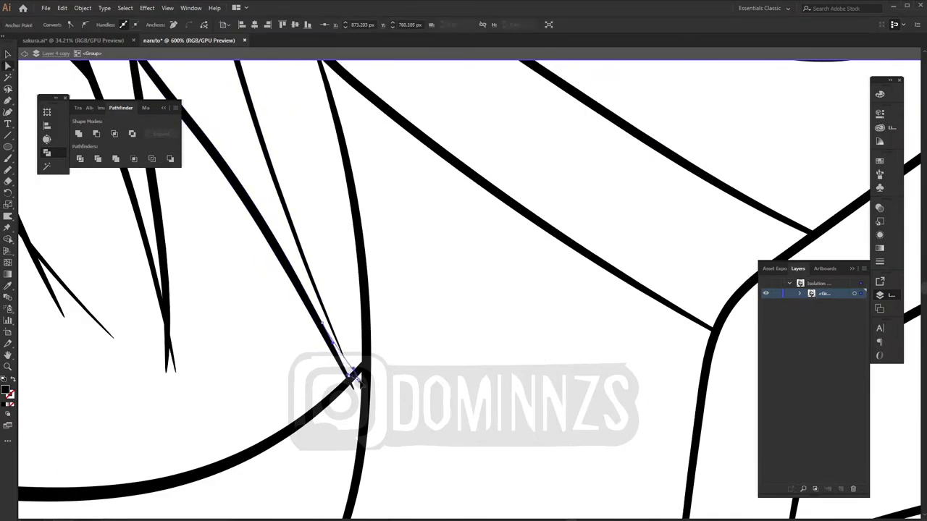
scroll(347, 355, "down", 2)
scroll(484, 335, "down", 1)
scroll(272, 405, "up", 2)
scroll(272, 406, "down", 1)
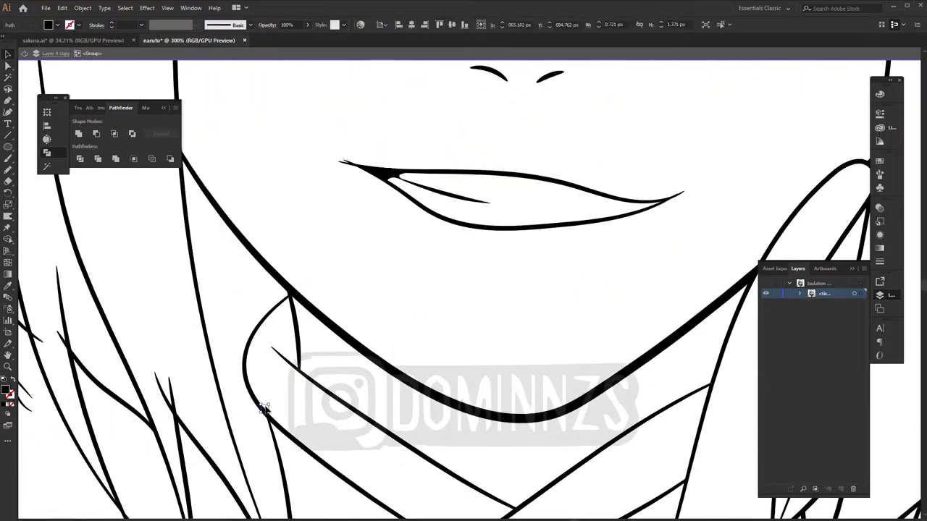
scroll(573, 437, "up", 2)
scroll(451, 434, "up", 2)
scroll(487, 344, "up", 1)
scroll(327, 325, "down", 2)
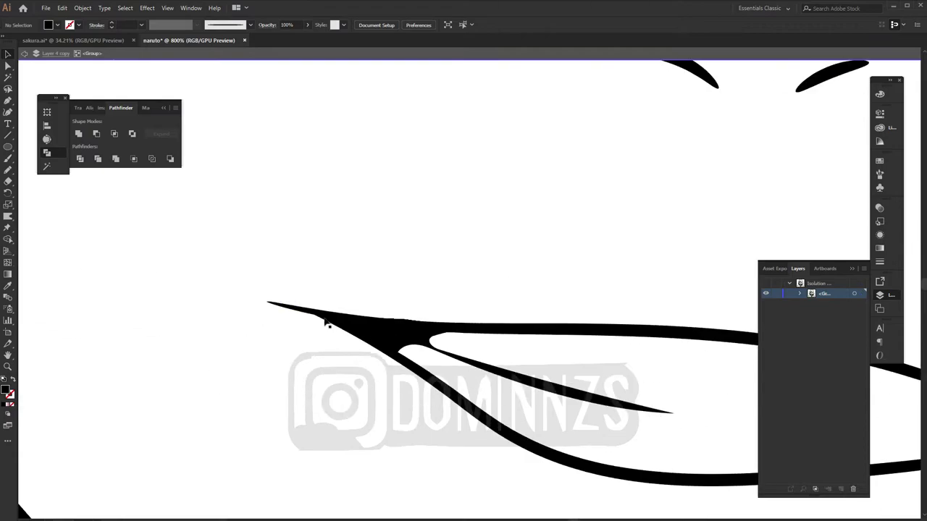
scroll(296, 299, "down", 5)
scroll(294, 432, "down", 2)
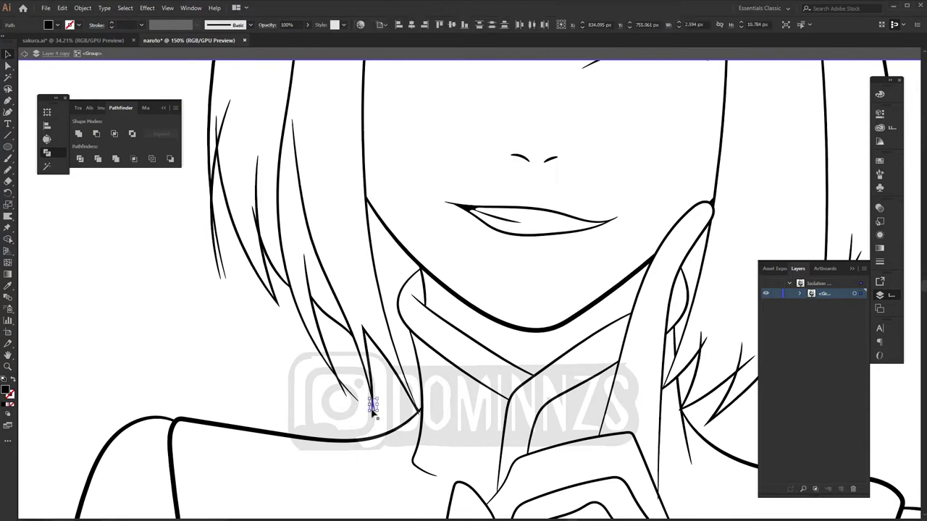
scroll(282, 326, "up", 3)
scroll(338, 393, "up", 2)
scroll(399, 351, "up", 3)
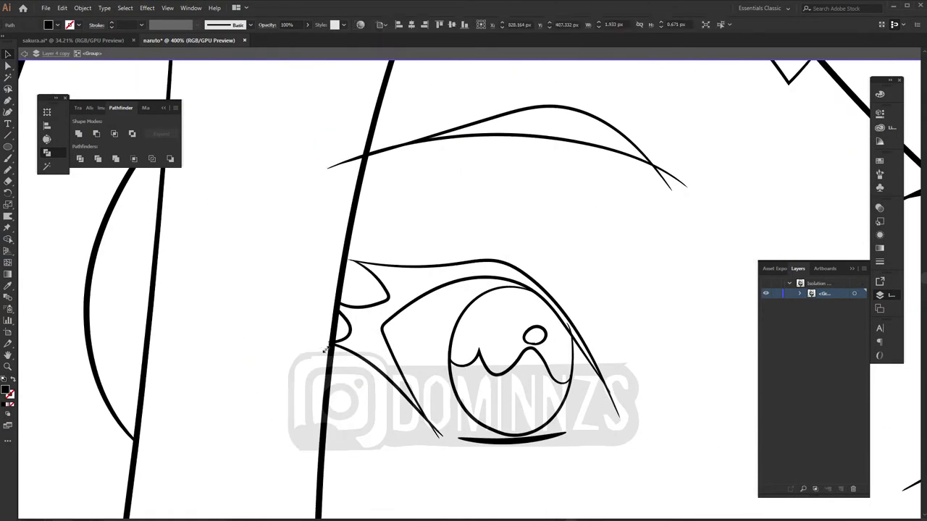
scroll(488, 351, "up", 2)
scroll(426, 445, "down", 2)
scroll(503, 325, "up", 3)
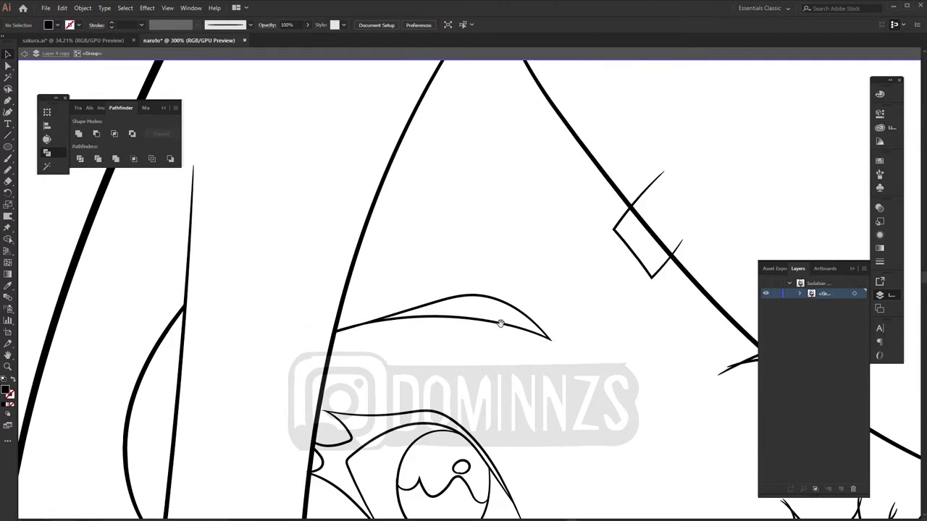
scroll(388, 378, "down", 2)
scroll(372, 368, "up", 3)
scroll(515, 314, "down", 2)
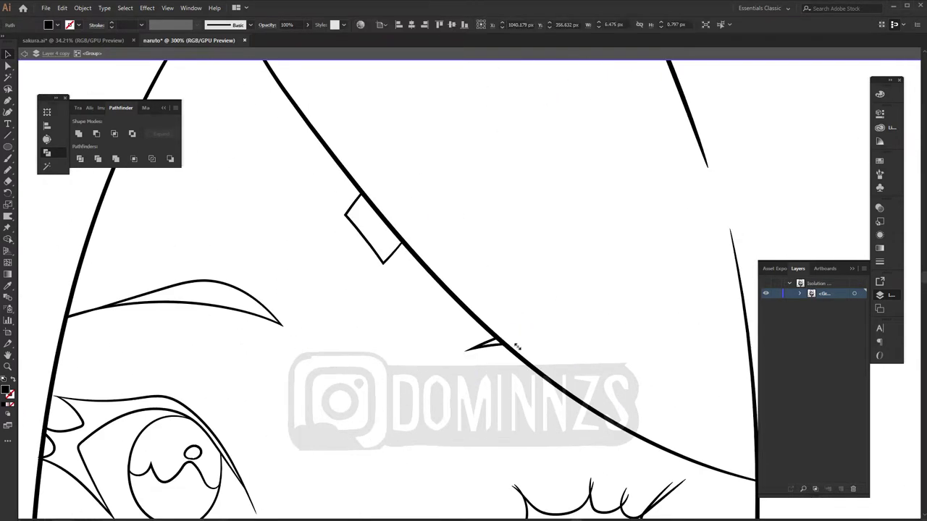
scroll(397, 284, "up", 1)
left_click(651, 389)
scroll(651, 389, "down", 3)
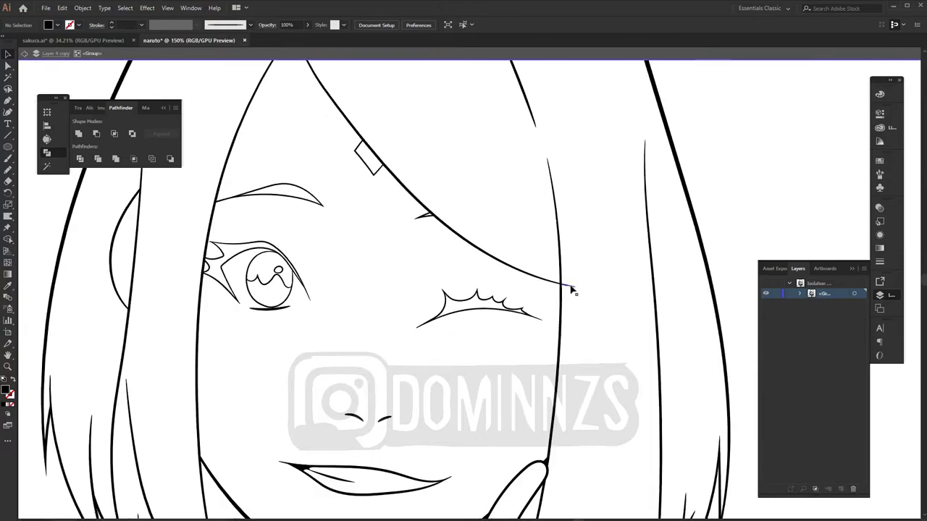
scroll(532, 383, "down", 5)
left_click(608, 311)
scroll(609, 311, "up", 3)
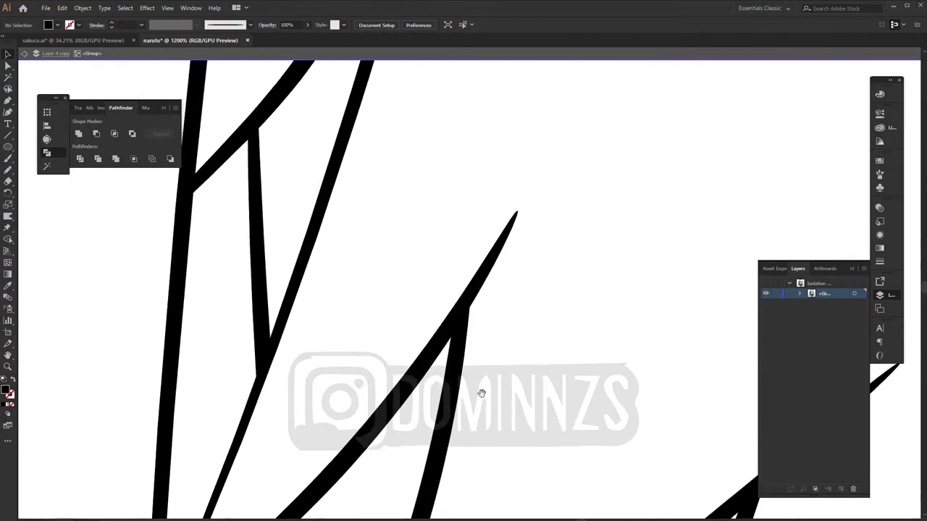
scroll(480, 389, "up", 1)
scroll(403, 345, "down", 3)
left_click(394, 380)
scroll(395, 380, "down", 2)
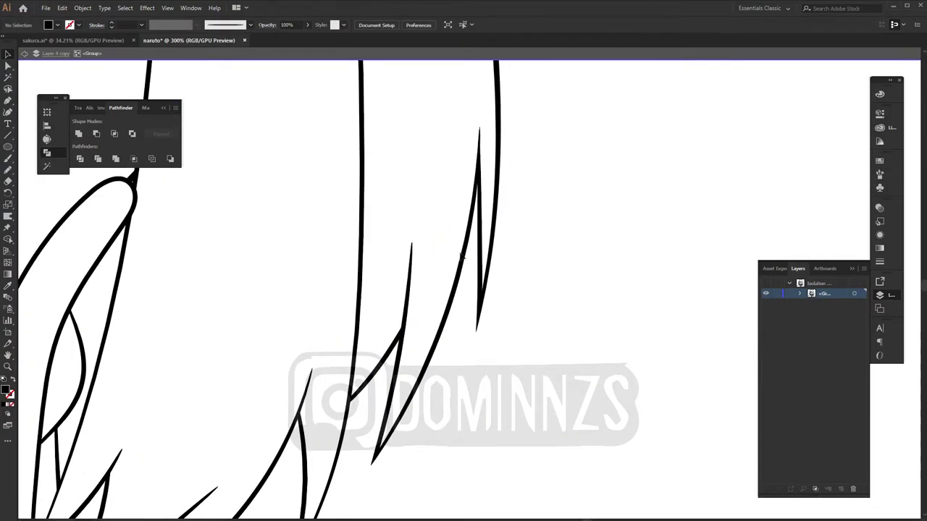
scroll(522, 368, "down", 3)
scroll(519, 352, "down", 1)
scroll(536, 346, "down", 1)
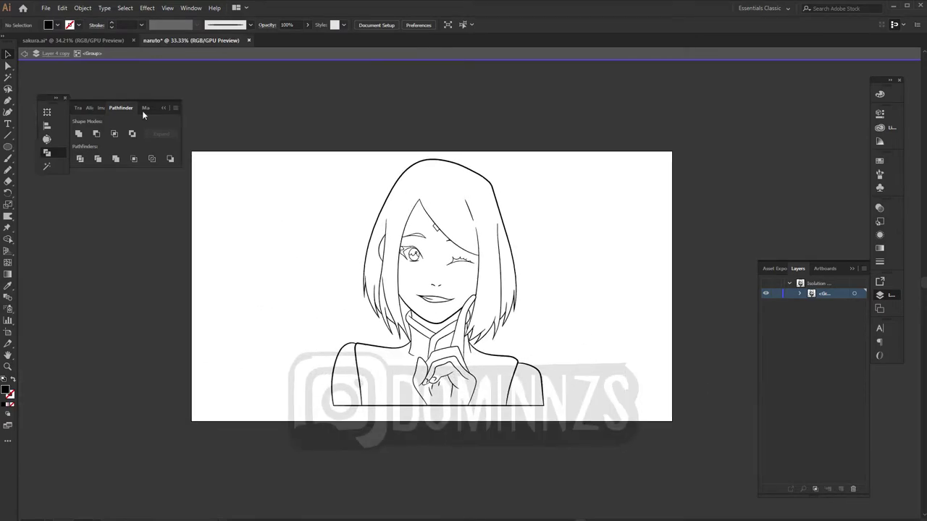
left_click(406, 341)
scroll(310, 368, "up", 3)
left_click(310, 368)
scroll(376, 344, "up", 2)
scroll(376, 340, "down", 3)
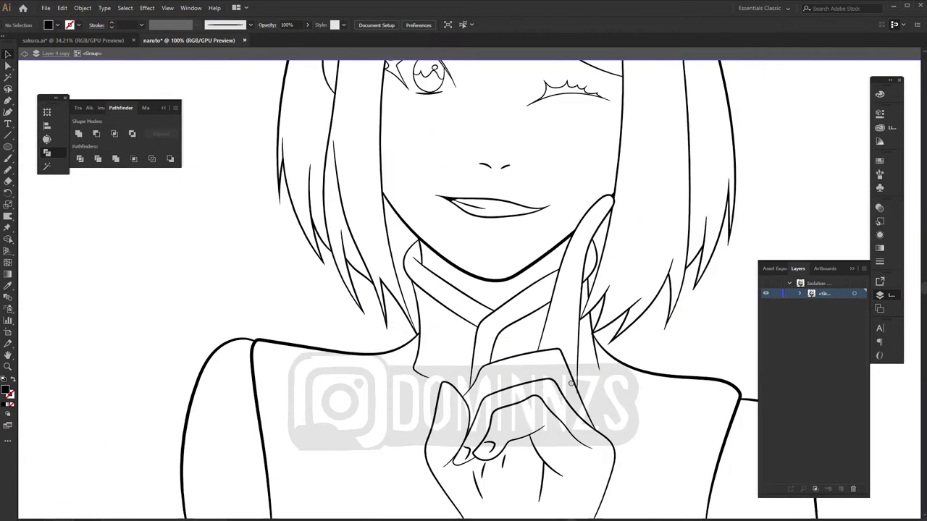
scroll(535, 487, "up", 1)
scroll(320, 389, "down", 2)
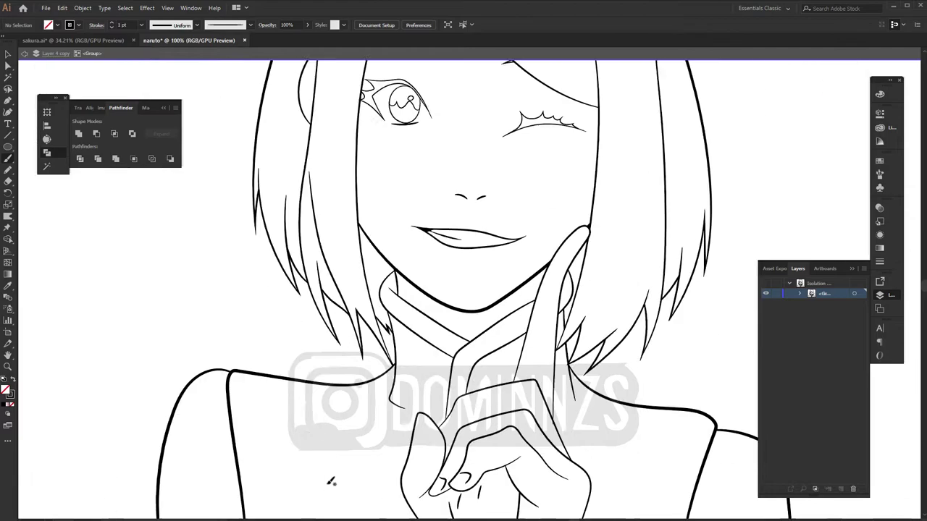
scroll(325, 480, "down", 2)
scroll(594, 367, "up", 1)
scroll(535, 421, "up", 2)
- Exit isolation mode and add a layer copy to hold the colour fills
scroll(562, 337, "down", 3)
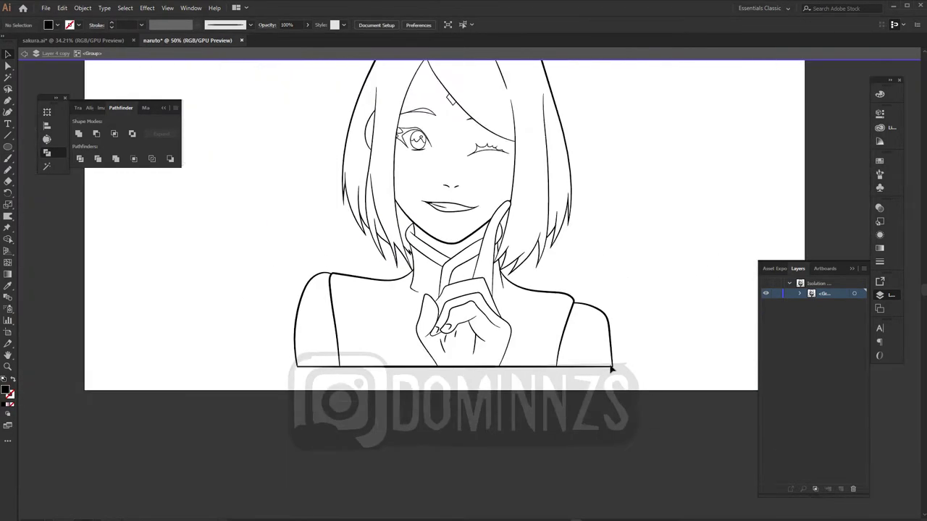
scroll(604, 394, "down", 1)
double_click(641, 363)
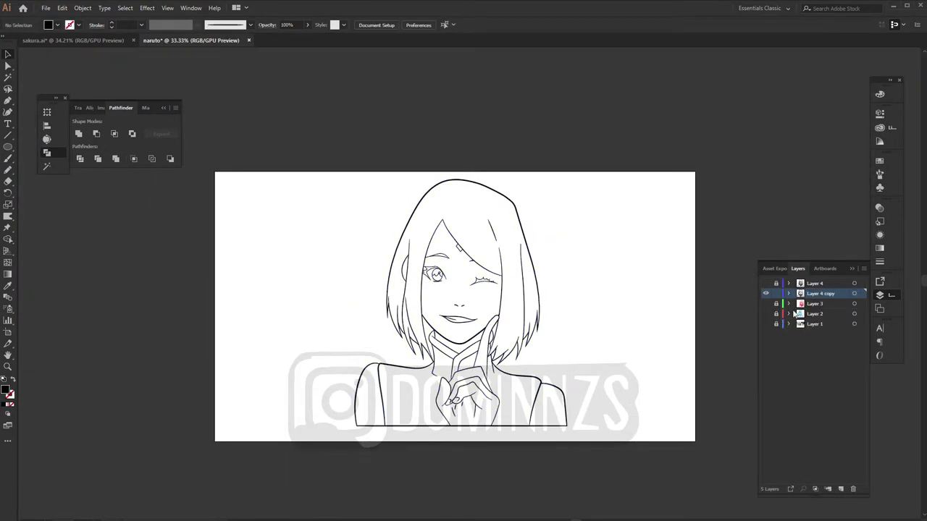
left_click(766, 334)
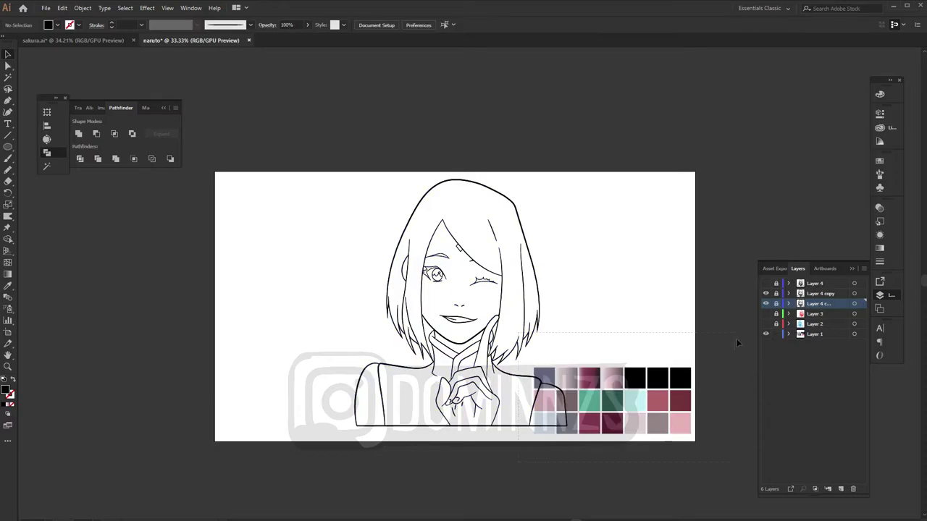
left_click(776, 334)
left_click(809, 307)
- Draw a rectangle covering the whole figure and sample the pale pink gradient swatch
key("ctrl+f")
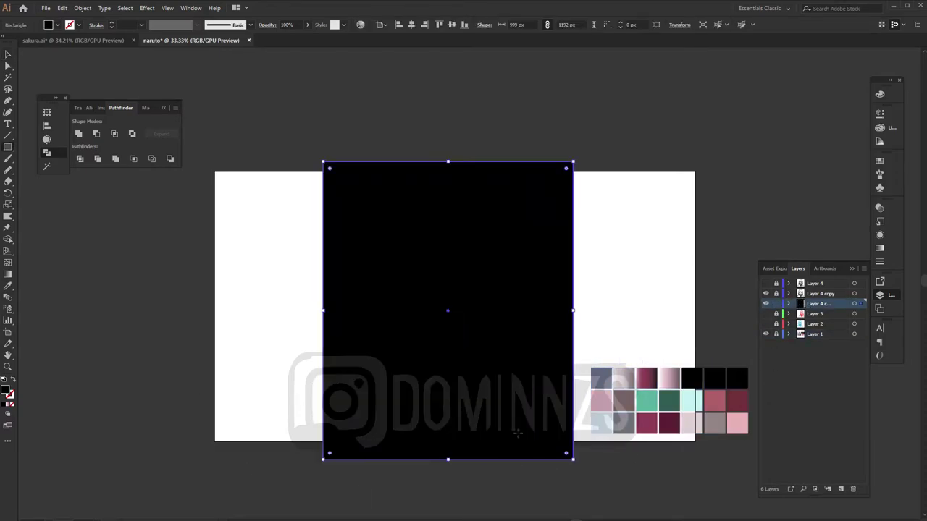
key("i")
left_click(695, 416)
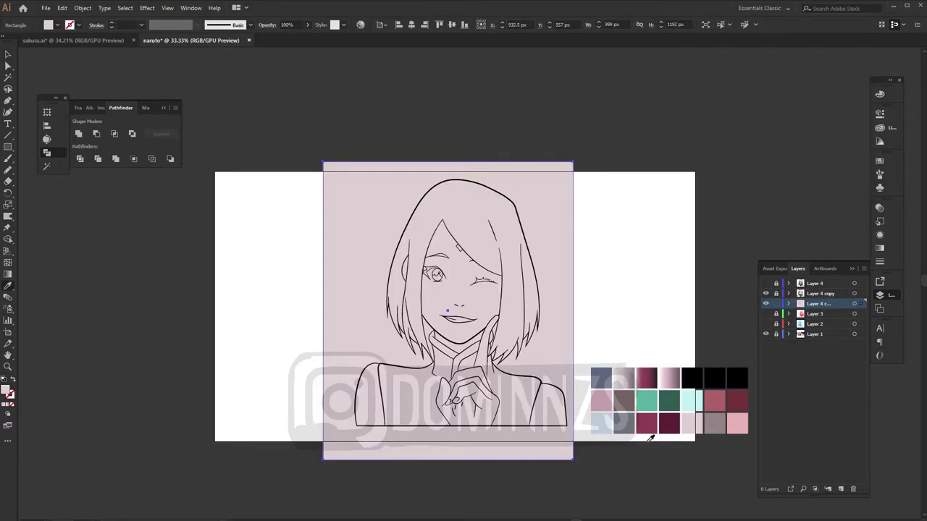
left_click(612, 383)
key("v")
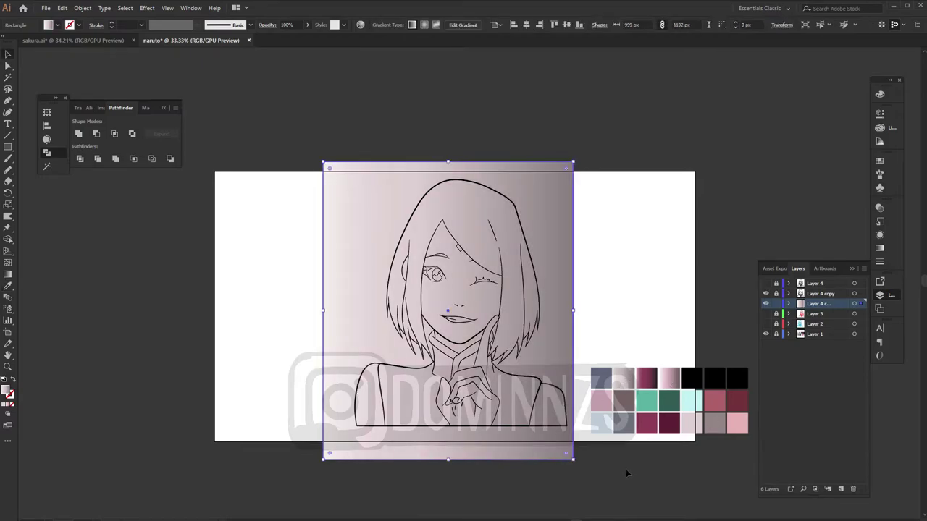
- Recolour the rectangle with the blue-grey swatch
left_click(390, 477)
left_click(449, 445)
key("i")
left_click(691, 399)
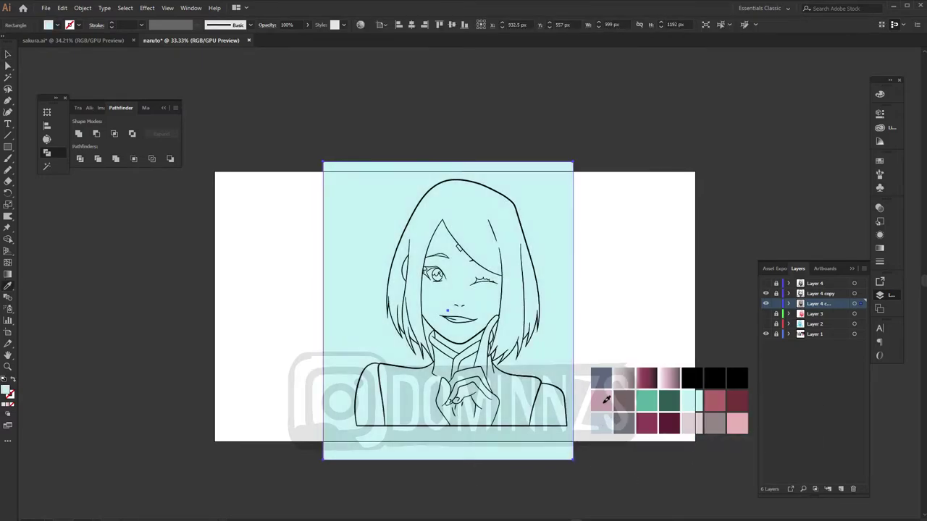
left_click(601, 378)
key("ctrl+a")
- Divide the rectangle by the line art, ungroup, remove the outside piece, and gradient the face
left_click(118, 160)
right_click(304, 348)
left_click(352, 413)
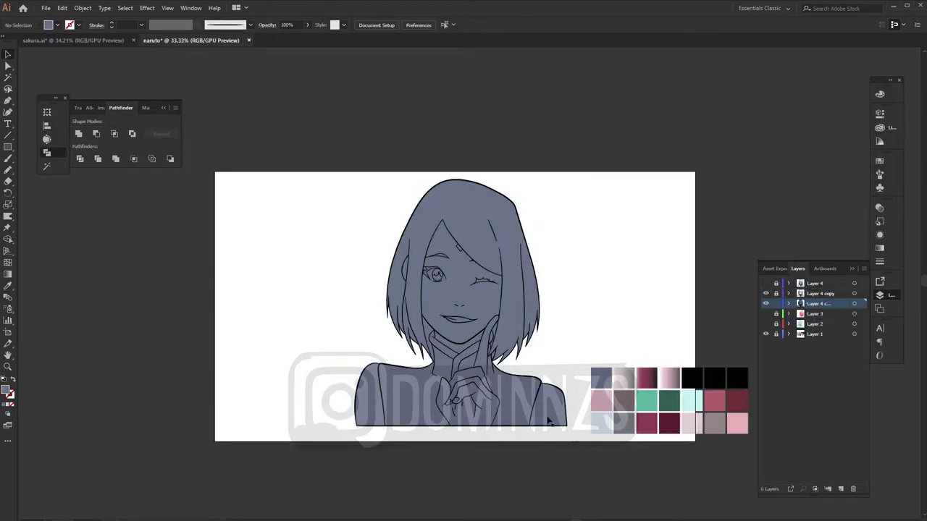
key("a")
left_click(384, 402)
key("g")
left_click(462, 319)
- Select pieces of the figure, including the left part of the top and the face
left_click_drag(486, 176, 486, 434)
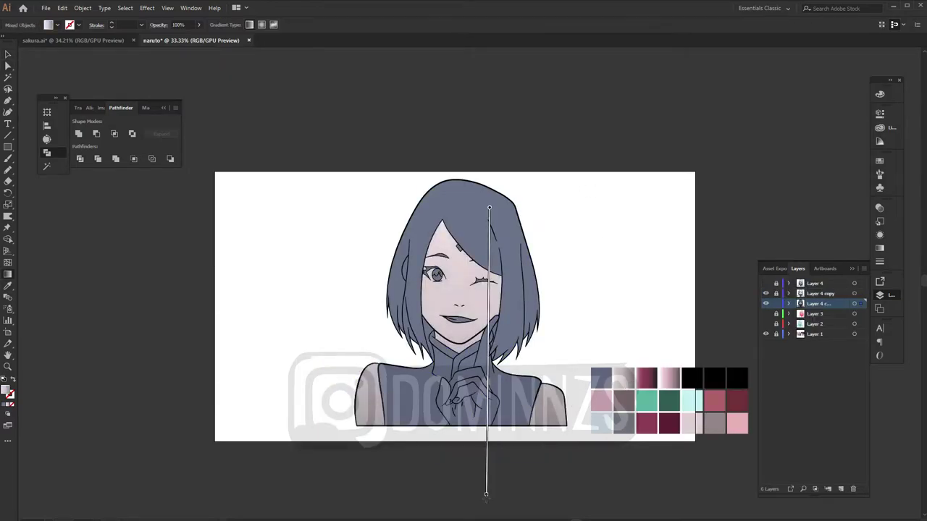
scroll(486, 434, "down", 3)
left_click_drag(470, 172, 458, 300)
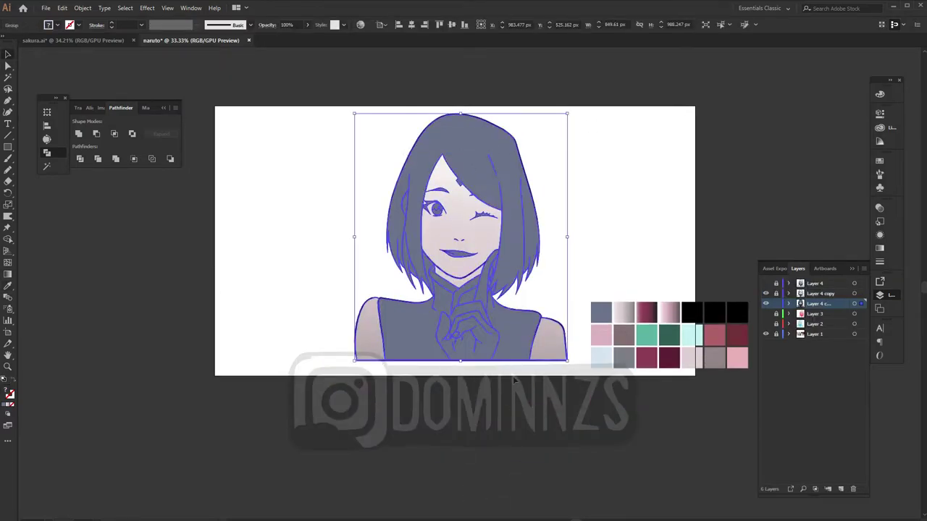
left_click(377, 355)
scroll(484, 321, "up", 5)
scroll(550, 393, "down", 3)
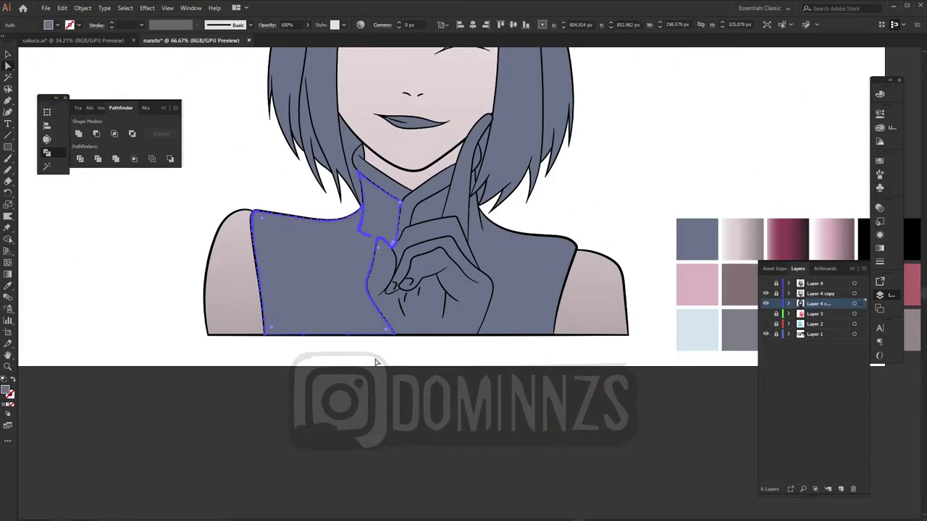
left_click(243, 311)
left_click(482, 241)
- Fill the torso and collar shape with a maroon gradient running down the top
scroll(444, 295, "up", 2)
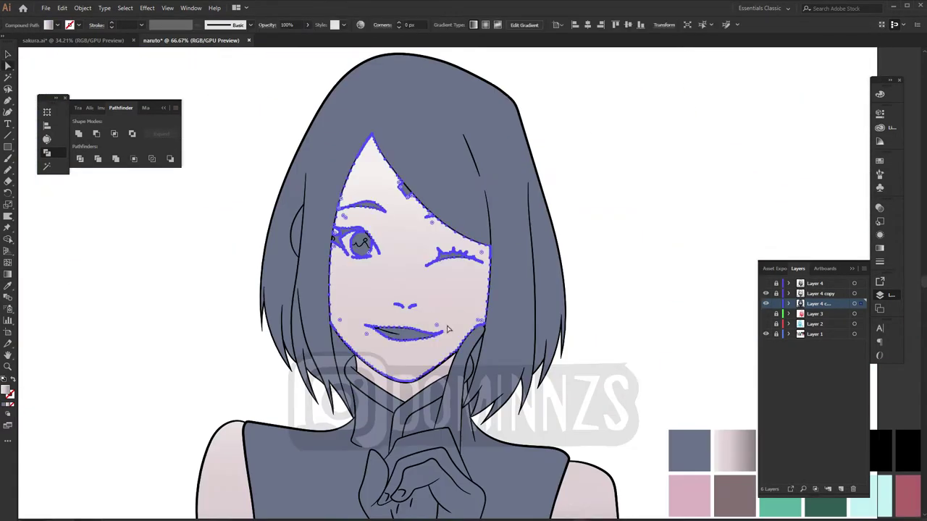
scroll(479, 235, "down", 3)
key("a")
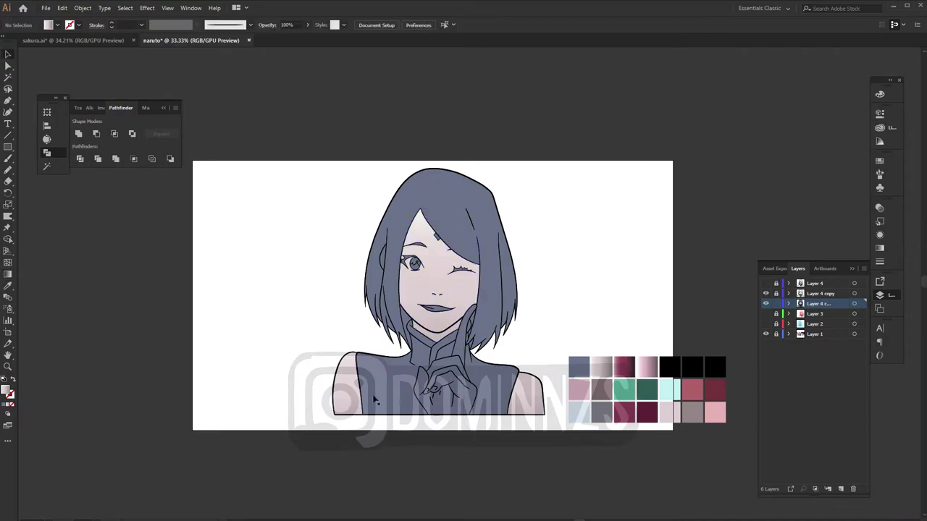
left_click(458, 365)
key("g")
left_click_drag(445, 303, 446, 466)
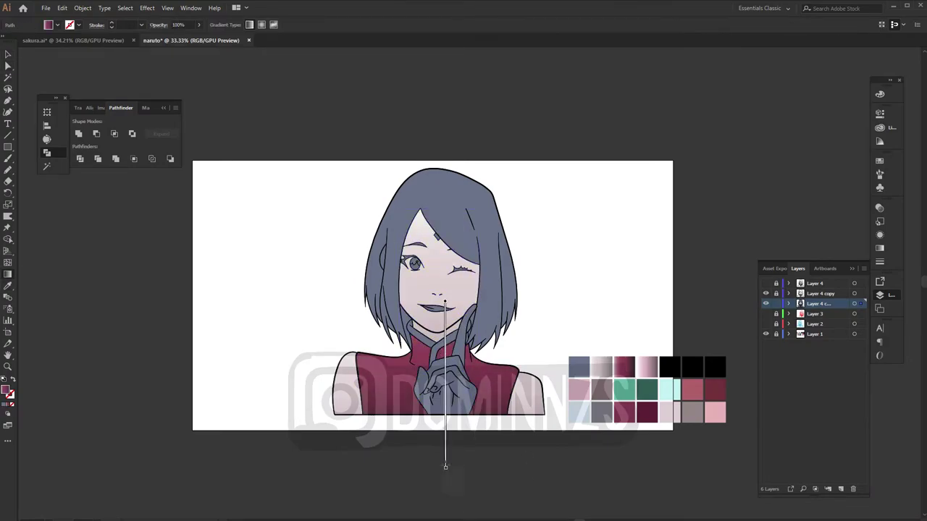
- Give the hand and raised finger the pale skin tone
key("v")
left_click(446, 401)
left_click(457, 356)
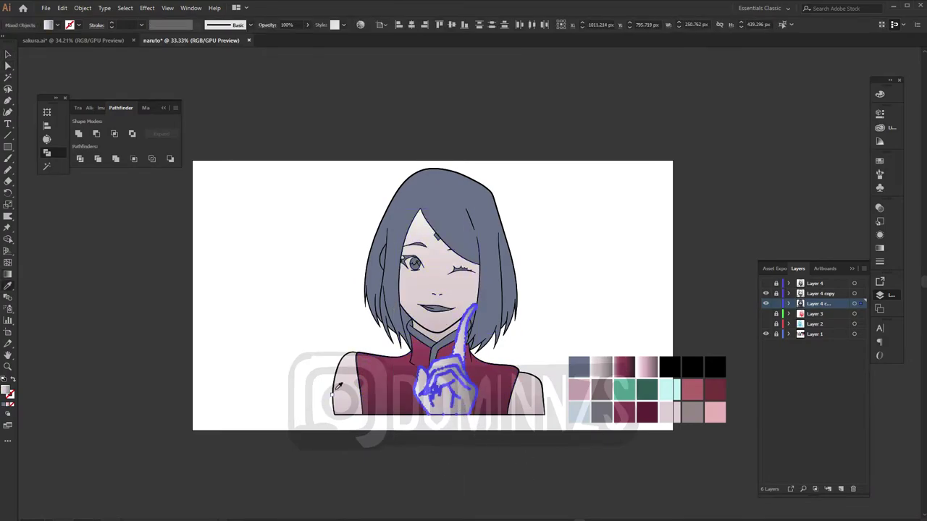
key("ctrl+shift+a")
key("ctrl+plus")
key("ctrl+plus")
left_click(420, 335)
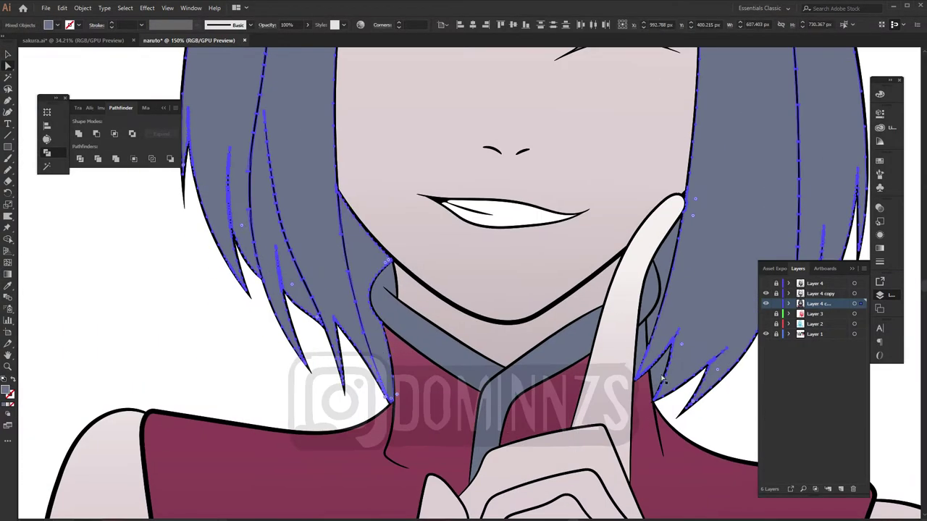
- Run a pink gradient down the bob hair
key("ctrl+minus")
key("ctrl+minus")
key("ctrl+minus")
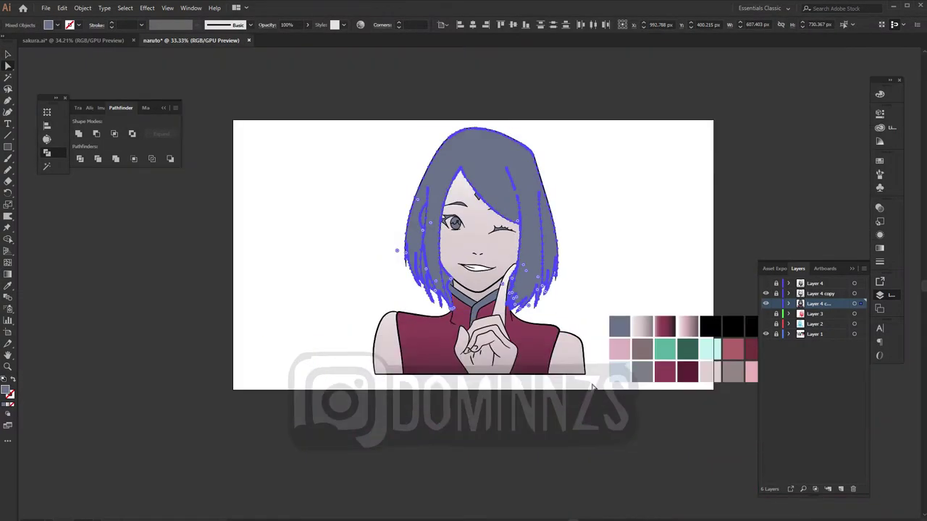
key("g")
left_click_drag(467, 67, 518, 460)
key("ctrl+shift+a")
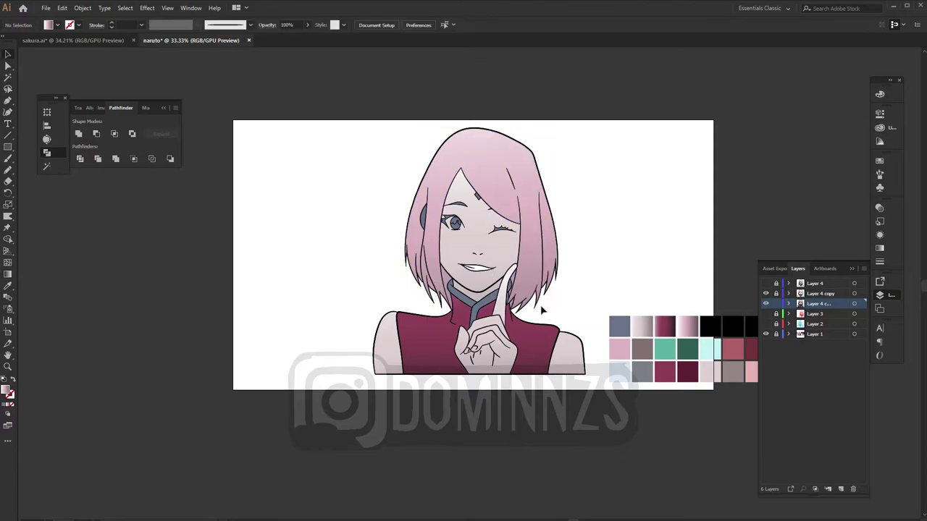
key("ctrl+plus")
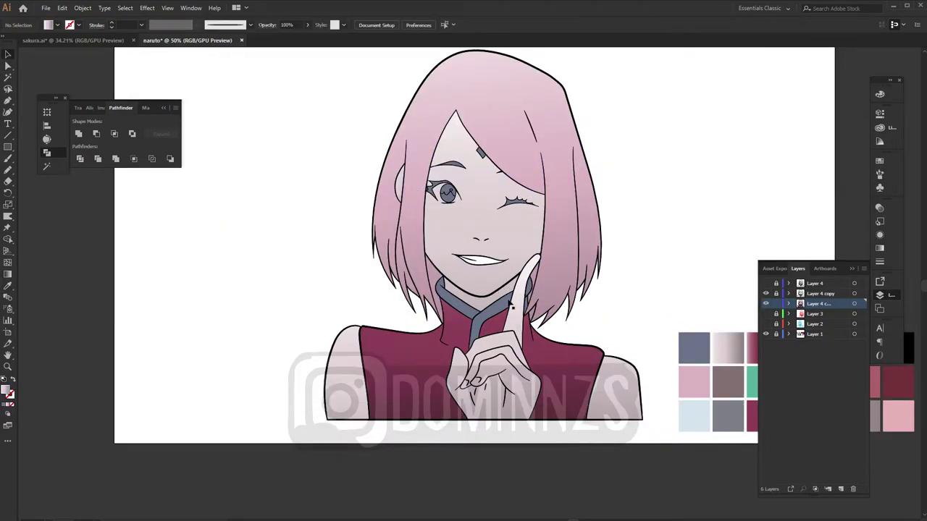
key("ctrl+plus")
left_click(544, 319)
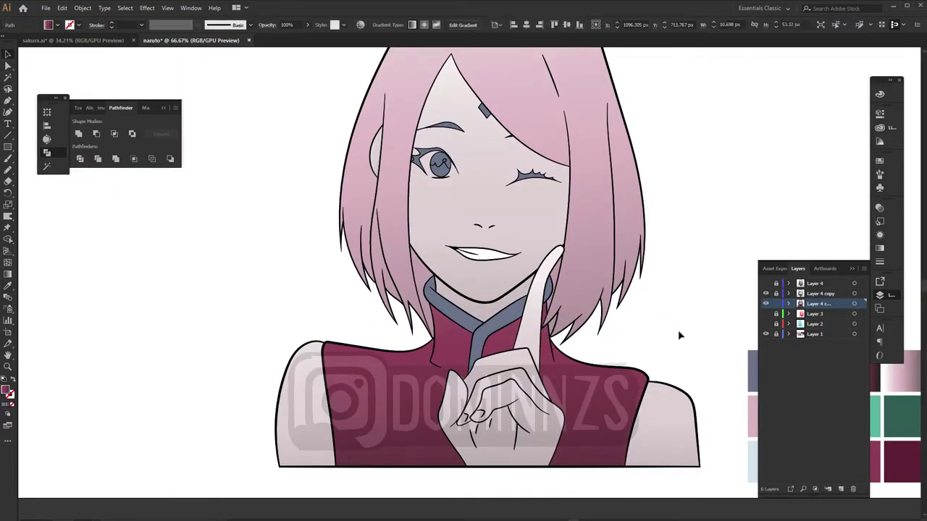
- Make the left eye outline, closed right eye and eye-corner mark black
key("ctrl+plus")
key("ctrl+plus")
key("ctrl+plus")
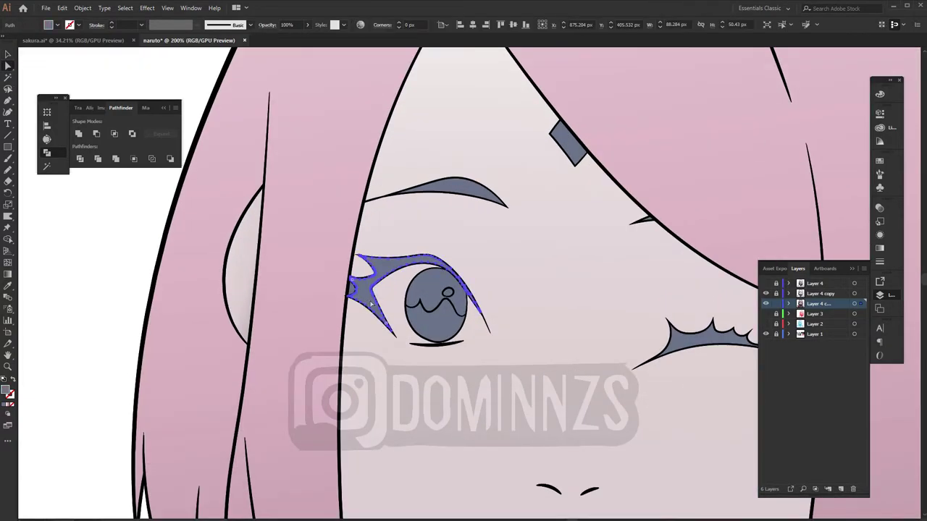
left_click(376, 273)
left_click(717, 332)
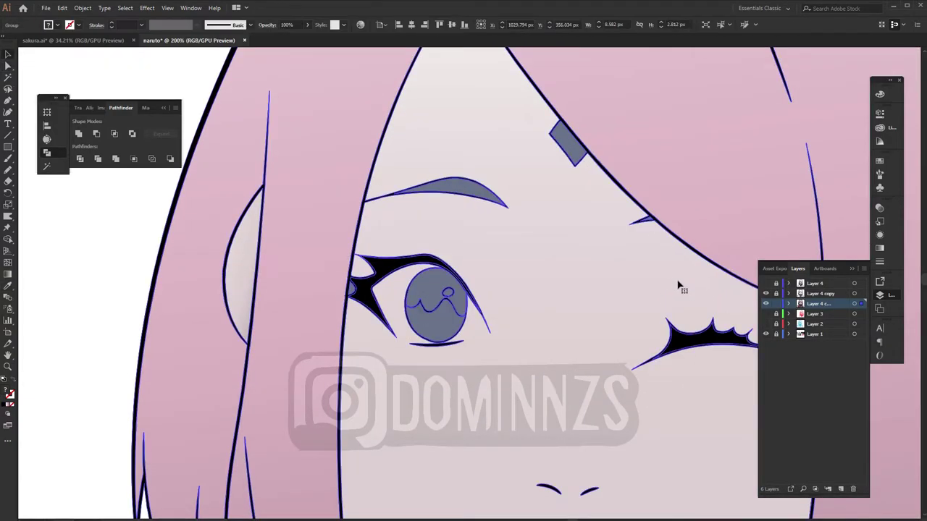
key("ctrl+minus")
key("ctrl+minus")
key("ctrl+minus")
key("ctrl+plus")
key("ctrl+plus")
key("ctrl+plus")
left_click(621, 332)
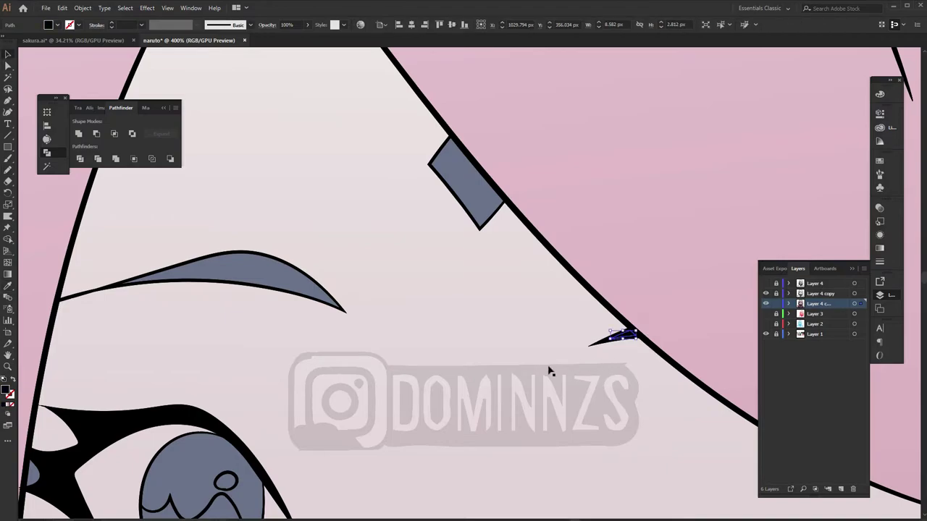
key("ctrl+minus")
key("ctrl+minus")
- Make the grey eyebrow black
left_click(395, 284)
key("Delete")
key("ctrl+minus")
key("ctrl+minus")
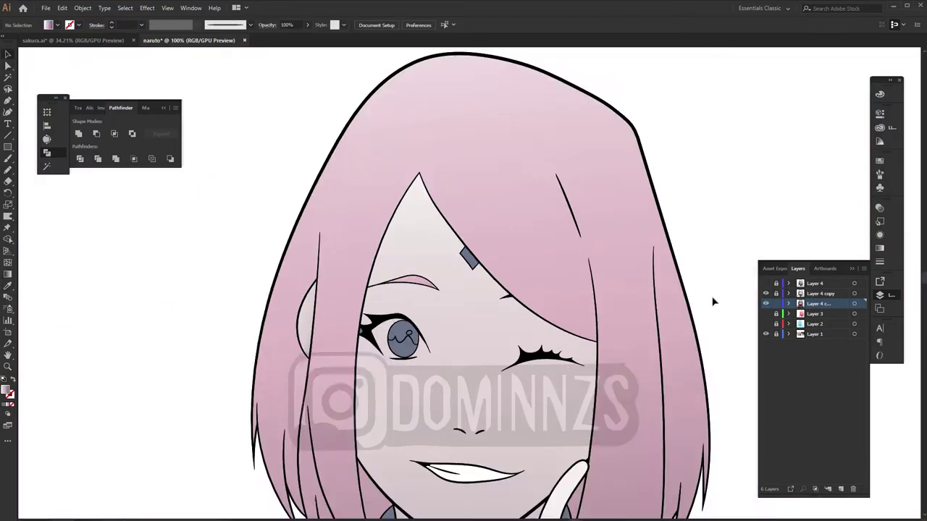
key("ctrl+z")
key("ctrl+plus")
key("ctrl+plus")
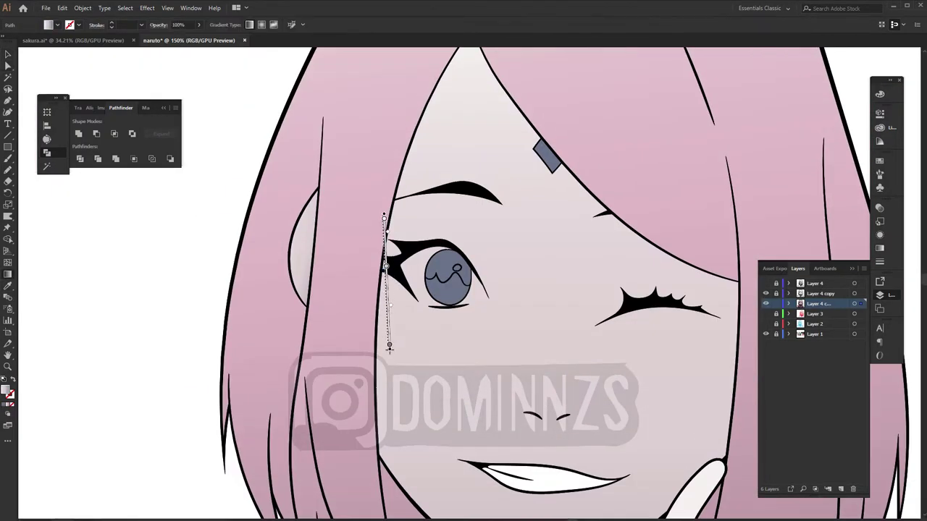
key("ctrl+minus")
- Make the grey collar trim white and add a new layer for shading
key("ctrl+minus")
key("ctrl+minus")
key("ctrl+minus")
key("ctrl+minus")
key("ctrl+plus")
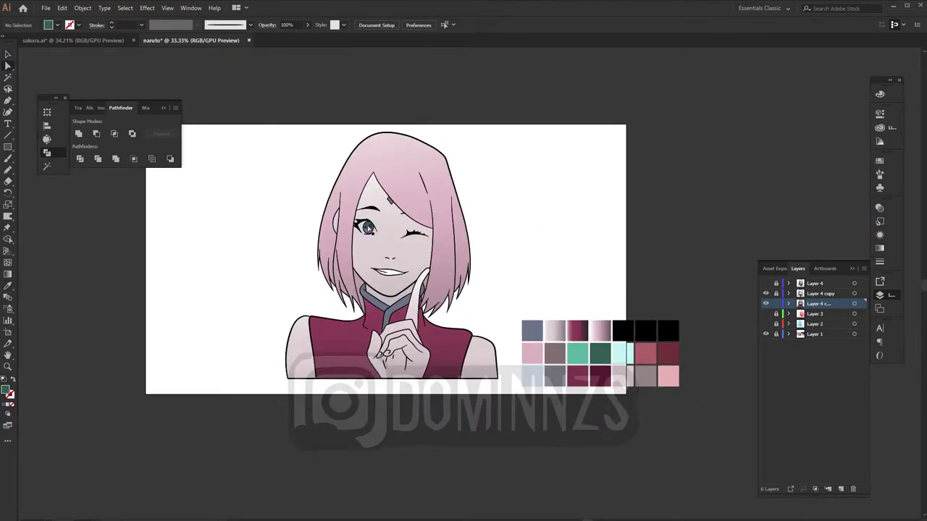
key("ctrl+plus")
key("ctrl+plus")
key("ctrl+minus")
key("ctrl+minus")
key("ctrl+minus")
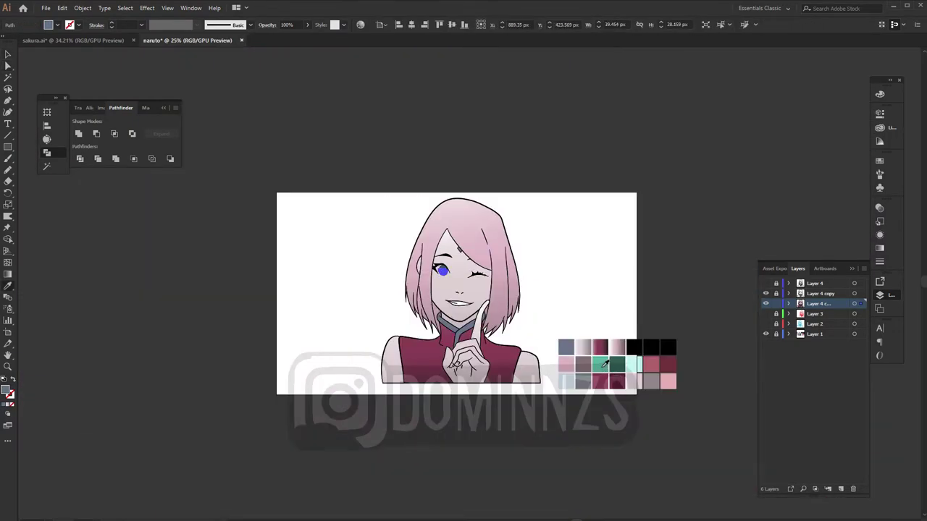
key("ctrl+plus")
key("ctrl+plus")
key("ctrl+plus")
key("a")
key("ctrl+minus")
key("ctrl+minus")
key("ctrl+minus")
key("ctrl+plus")
key("ctrl+plus")
left_click(464, 297)
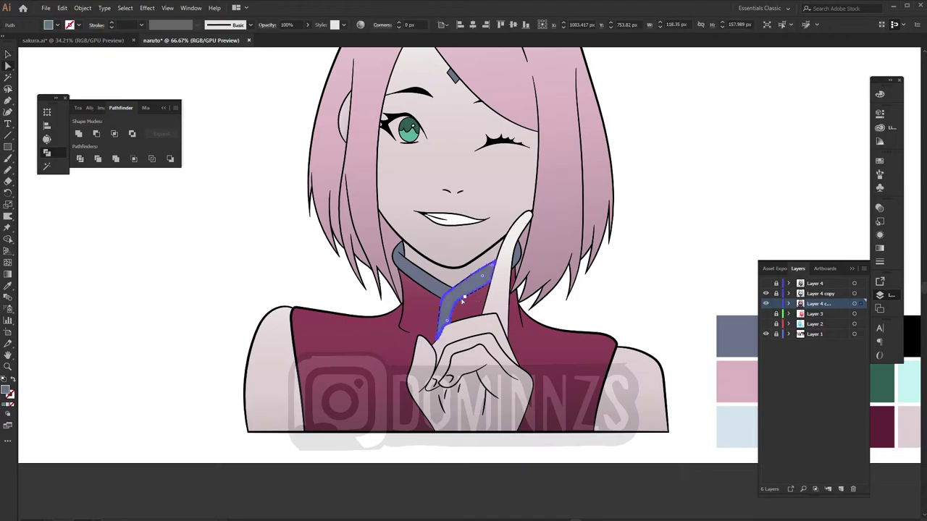
key("ctrl+minus")
key("ctrl+minus")
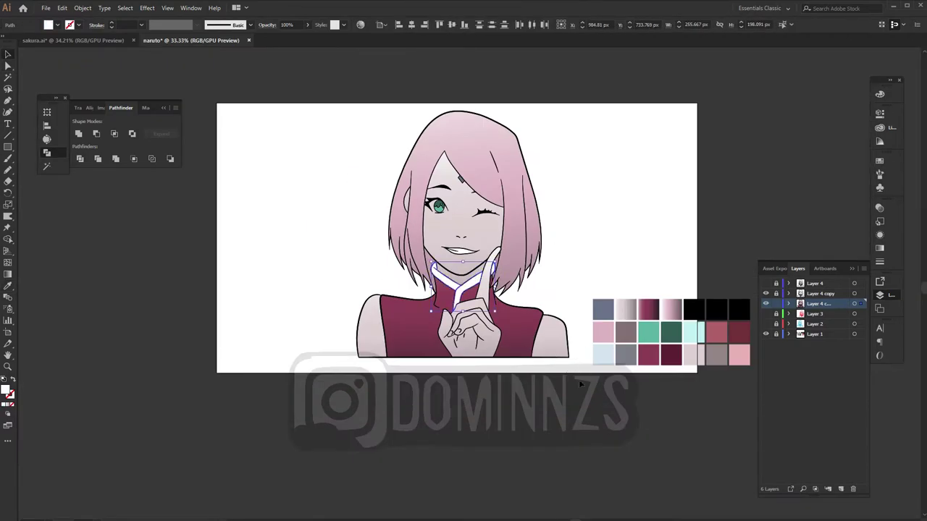
left_click(579, 380)
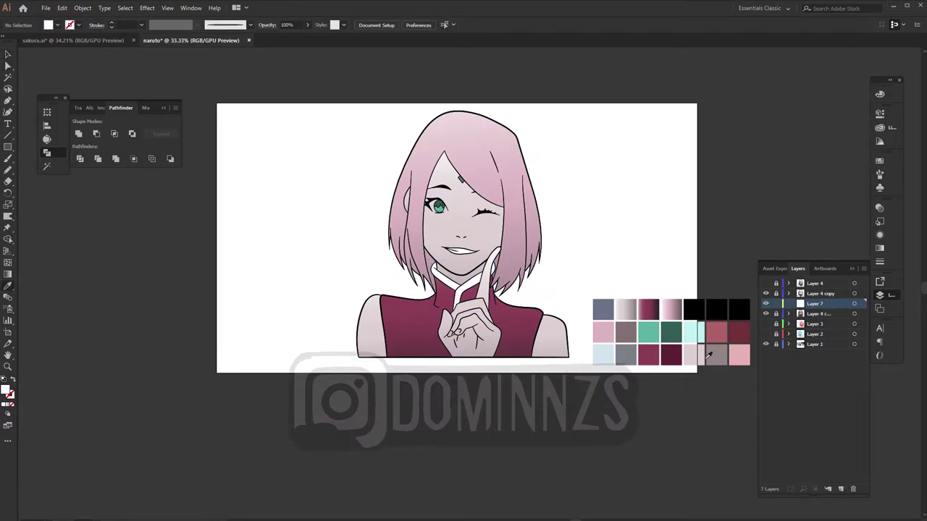
- Paint grey shadow shapes on the right shoulder and under the jawline
key("n")
left_click_drag(539, 318, 536, 359)
key("ctrl+shift+a")
key("ctrl+plus")
key("ctrl+plus")
key("ctrl+plus")
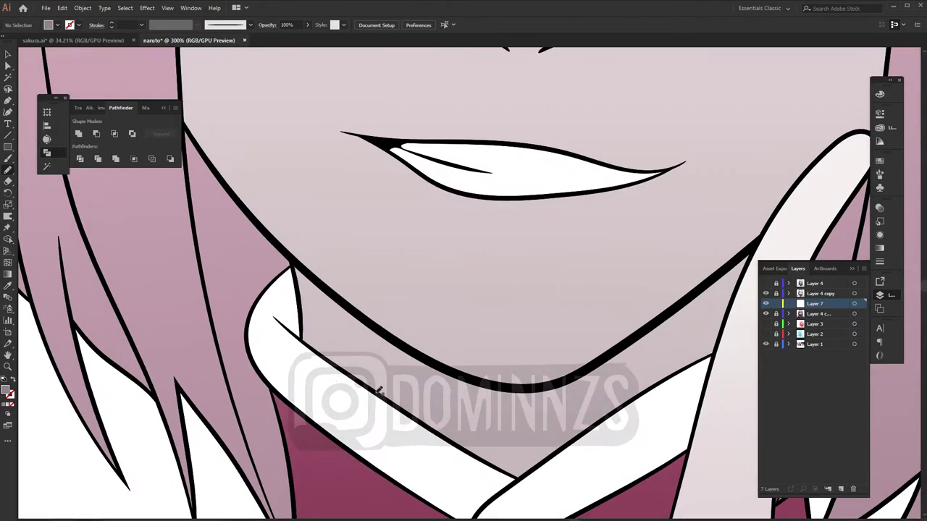
left_click_drag(293, 272, 294, 273)
scroll(450, 440, "right", 5)
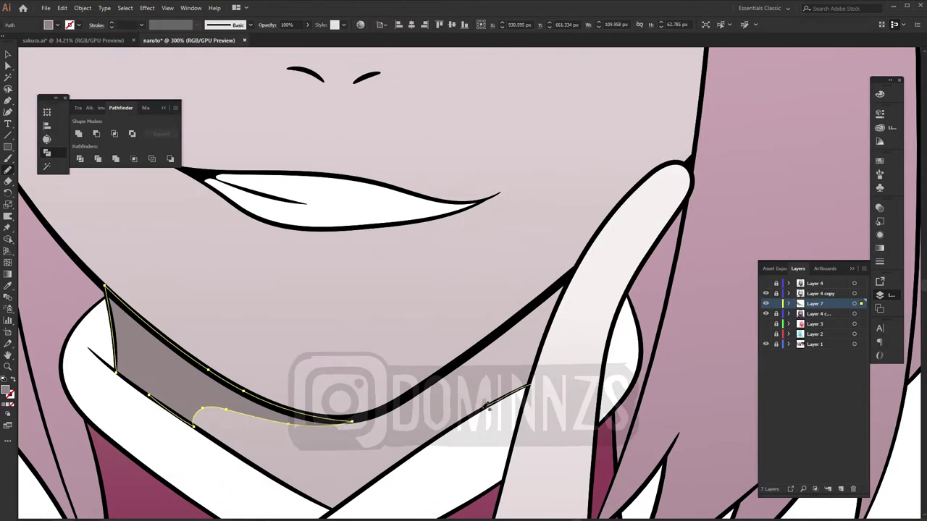
left_click_drag(527, 316, 528, 316)
scroll(464, 290, "down", 5)
scroll(464, 289, "up", 5)
- Outline the sleeve's shadow fold with the Pen tool
key("p")
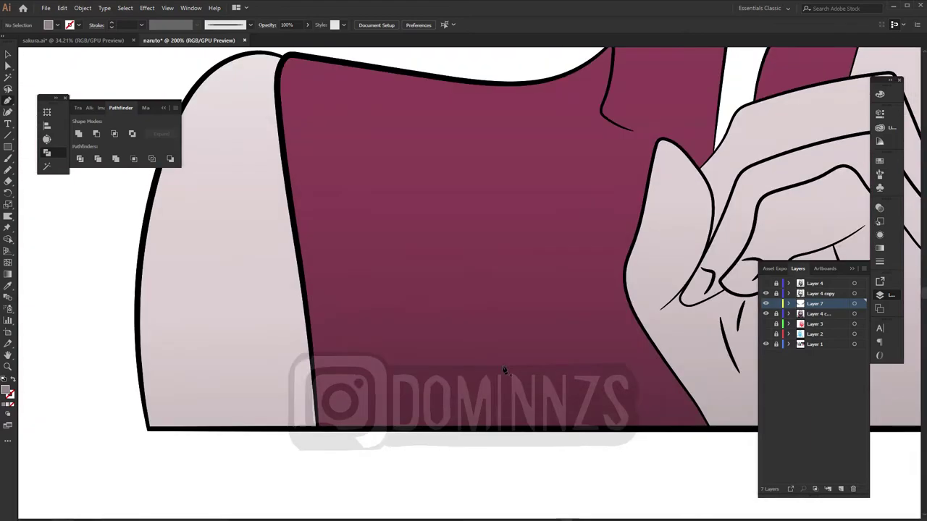
left_click(318, 430)
left_click(295, 225)
scroll(318, 430, "down", 2)
scroll(372, 424, "down", 2)
scroll(480, 430, "right", 5)
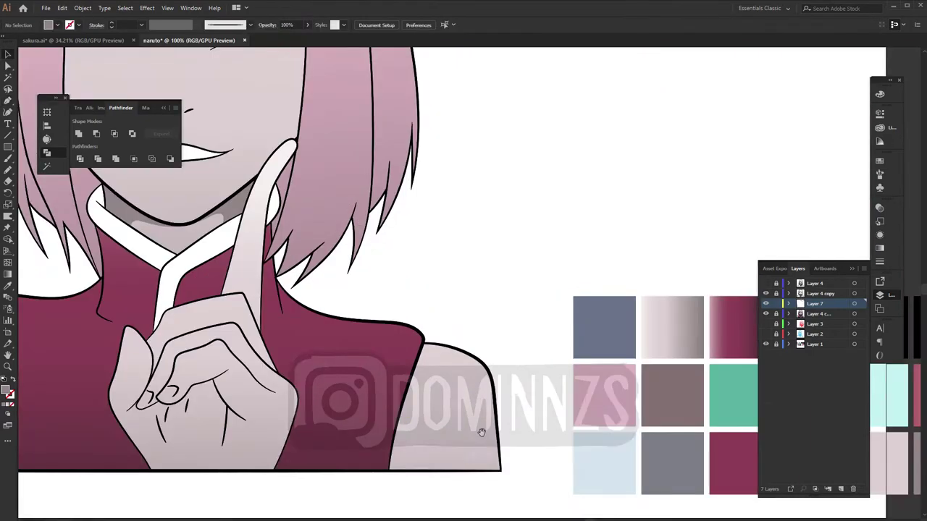
key("v")
left_click(427, 419)
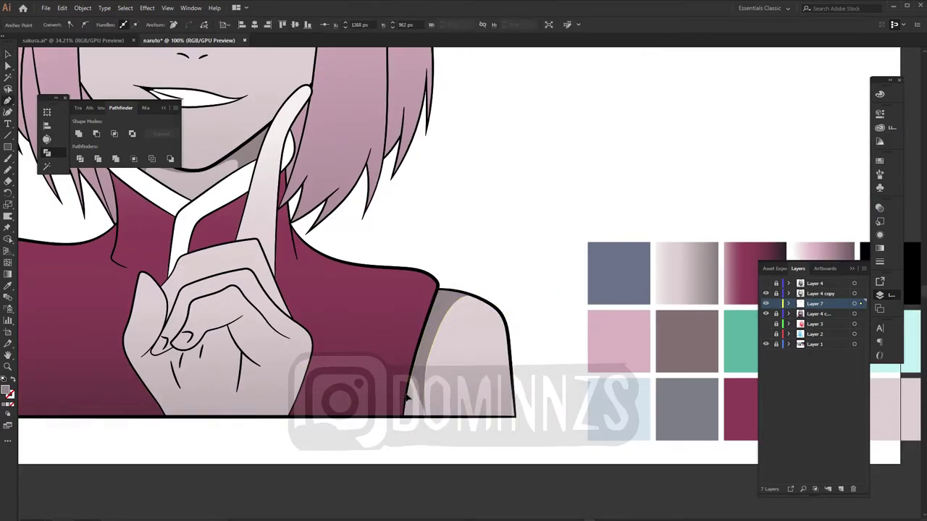
left_click(510, 445)
scroll(510, 445, "down", 2)
scroll(501, 378, "up", 3)
- Paint grey shadows across the palm, the left finger and the curled finger
key("b")
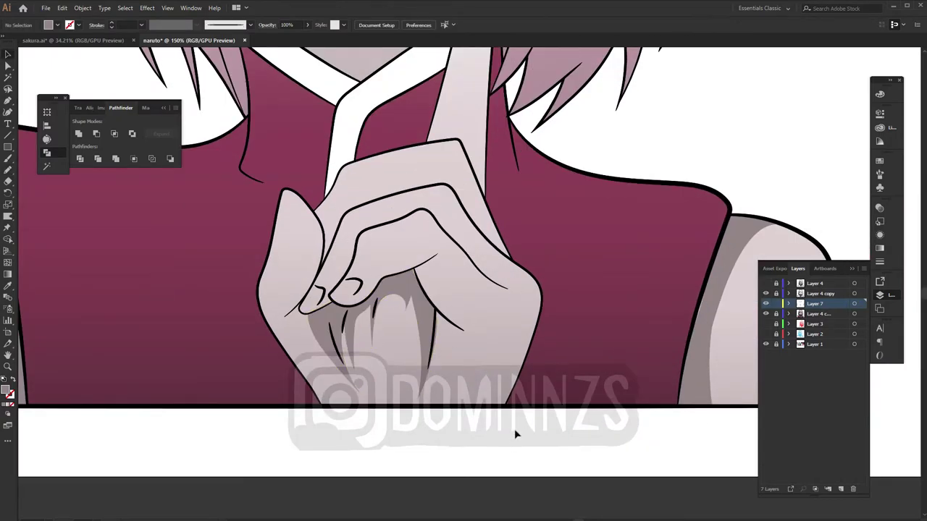
left_click_drag(484, 349, 429, 308)
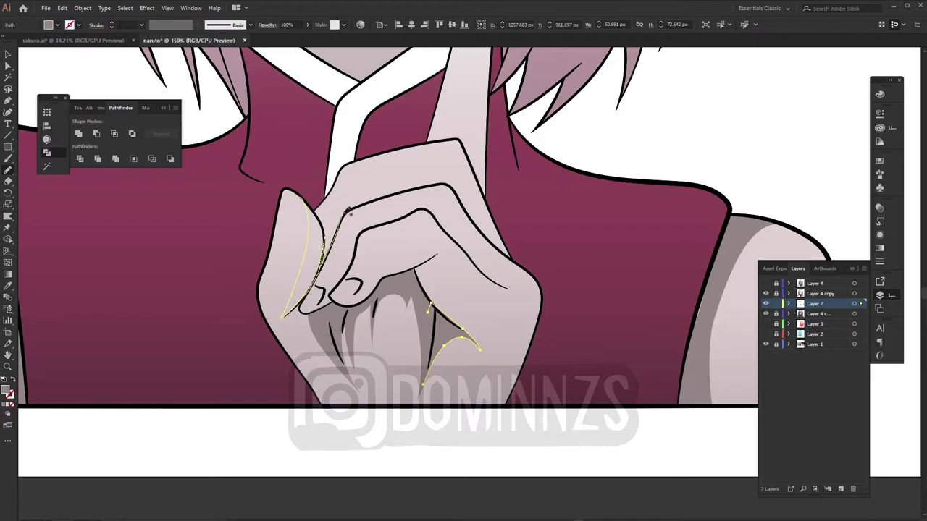
left_click_drag(347, 211, 342, 211)
left_click(368, 311, "ctrl")
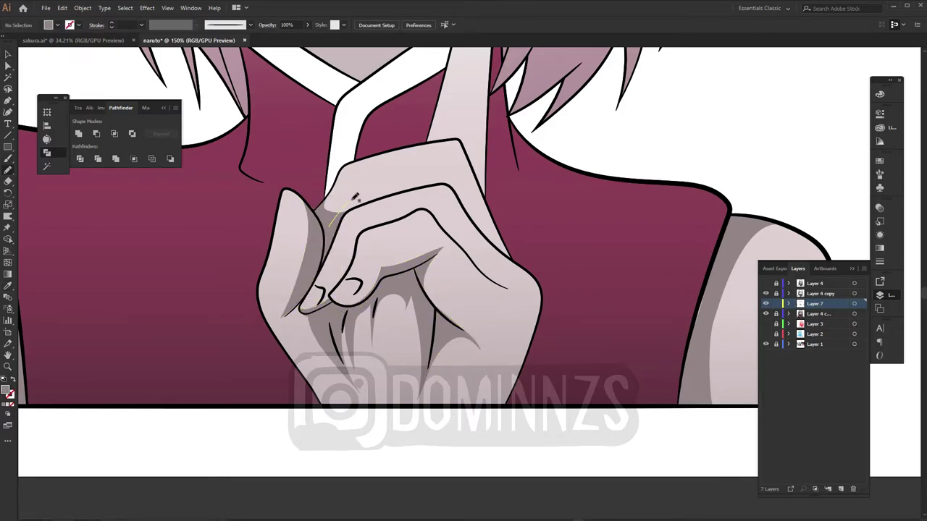
left_click_drag(426, 187, 454, 201)
left_click_drag(431, 140, 380, 310)
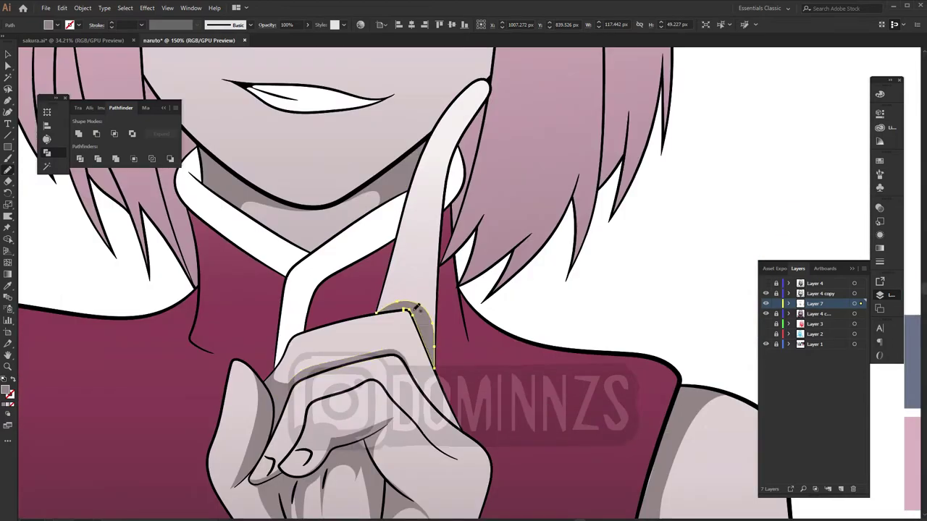
left_click(417, 307, "ctrl")
scroll(544, 310, "down", 5)
scroll(604, 310, "up", 5)
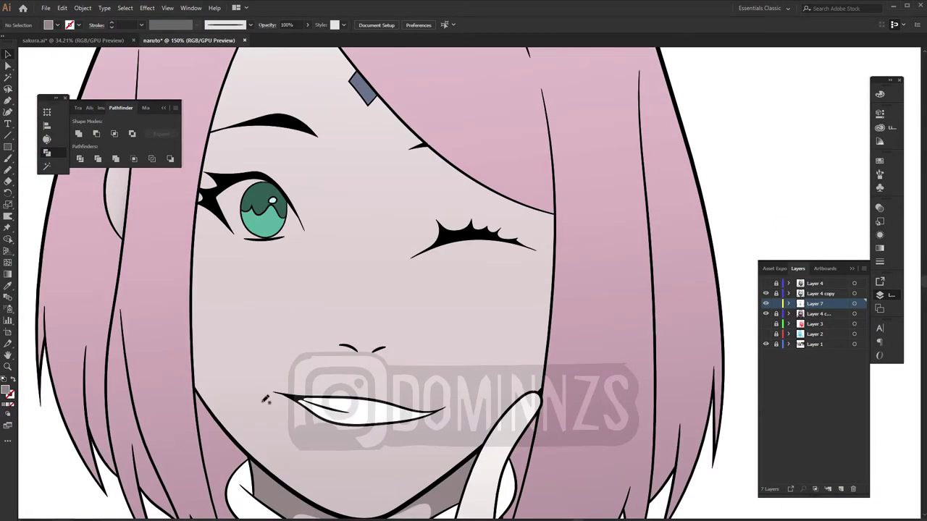
- Select and adjust the shadow along the face's left edge
scroll(221, 129, "up", 5)
key("p")
left_click(317, 131, "ctrl")
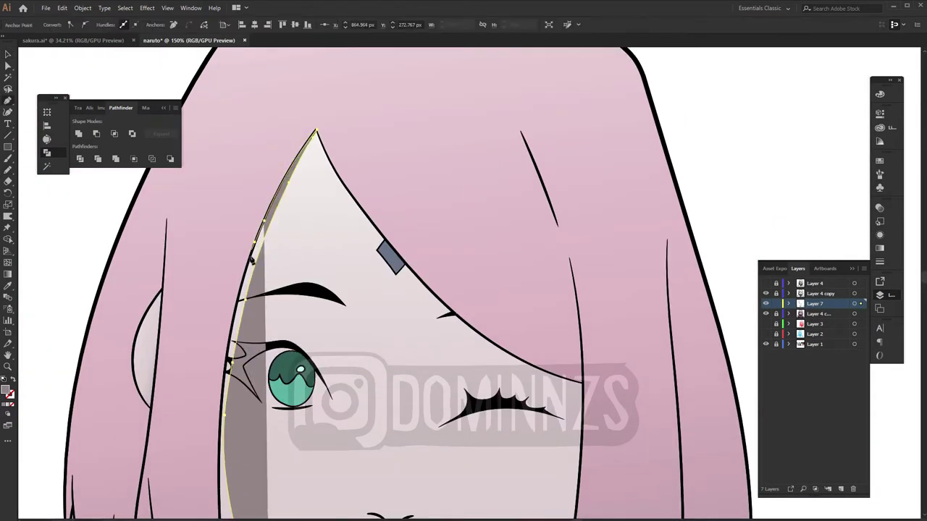
scroll(405, 290, "down", 3)
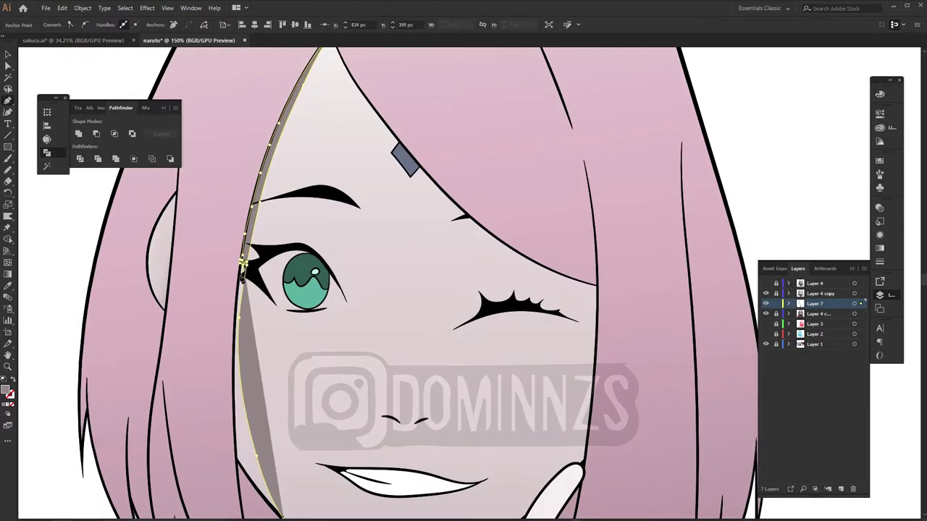
scroll(244, 273, "up", 5)
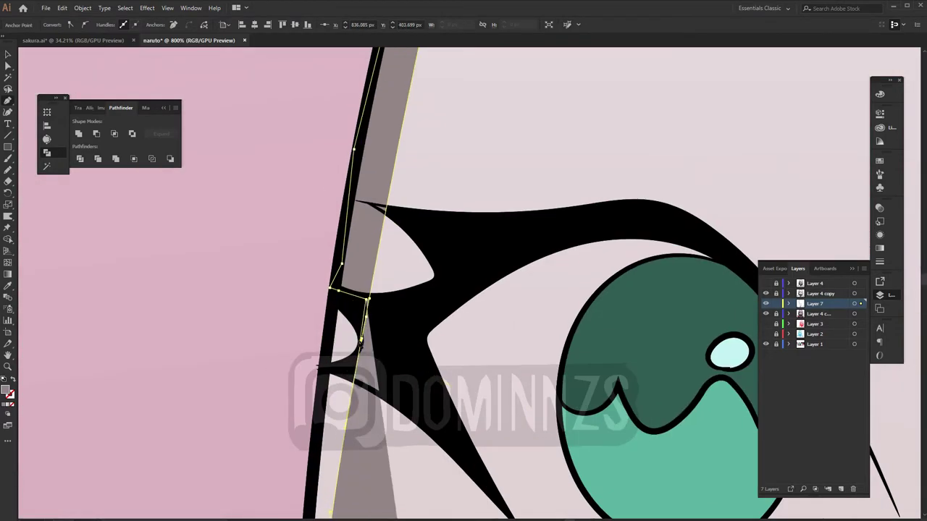
scroll(371, 306, "down", 2)
scroll(389, 247, "down", 3)
scroll(388, 246, "down", 3)
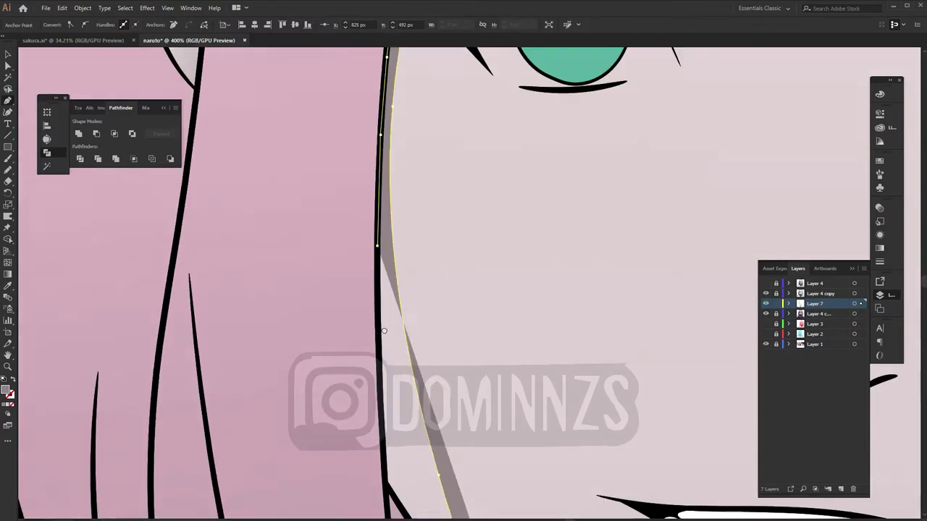
scroll(391, 290, "down", 3)
key("ctrl+0")
scroll(717, 264, "up", 2)
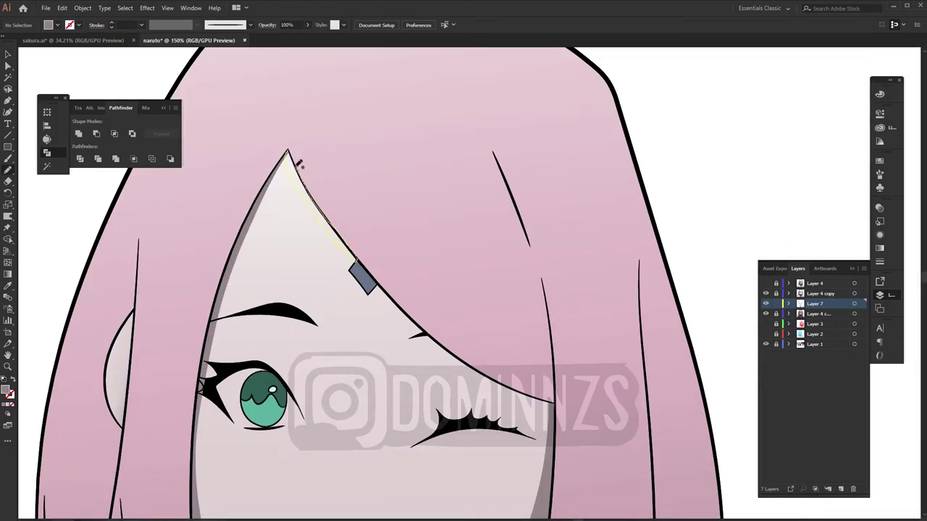
- Draw a shadow along the fringe edge and adjust an anchor on the neck shadow
left_click_drag(300, 164, 385, 276)
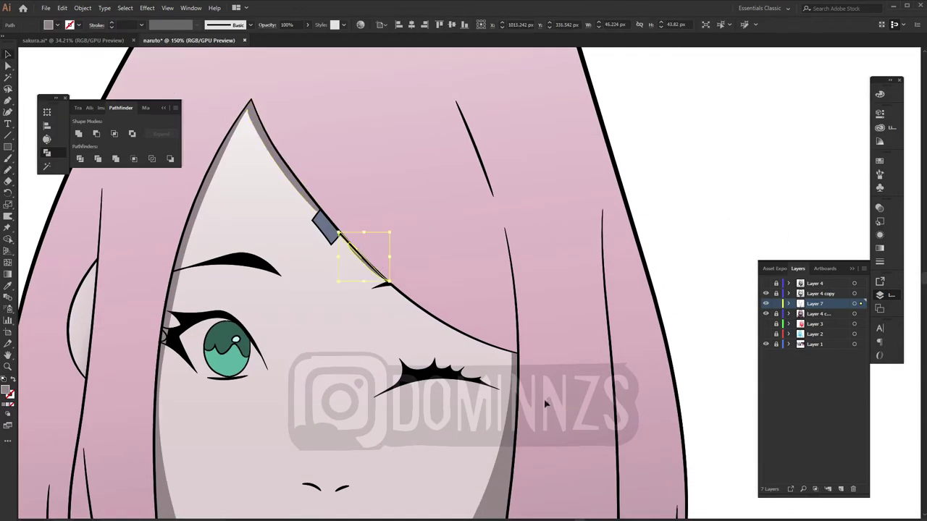
scroll(311, 209, "up", 3)
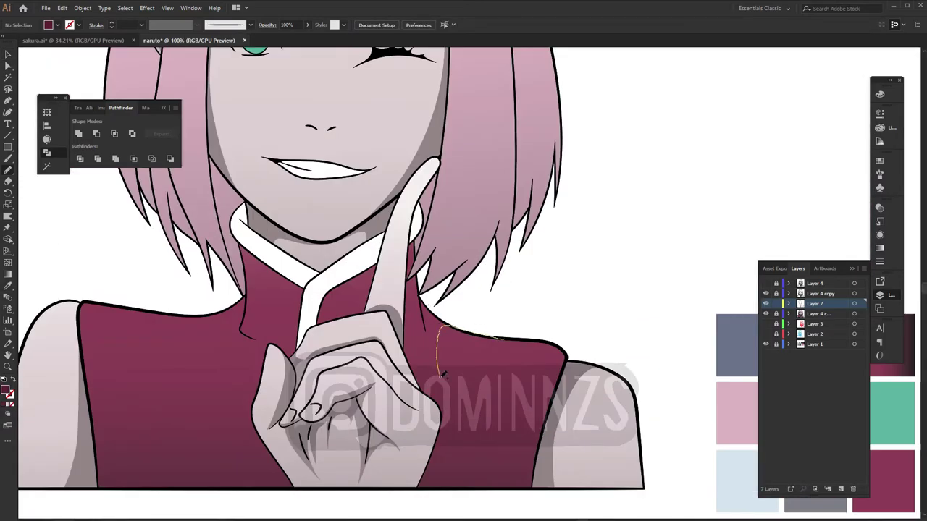
scroll(404, 270, "up", 3)
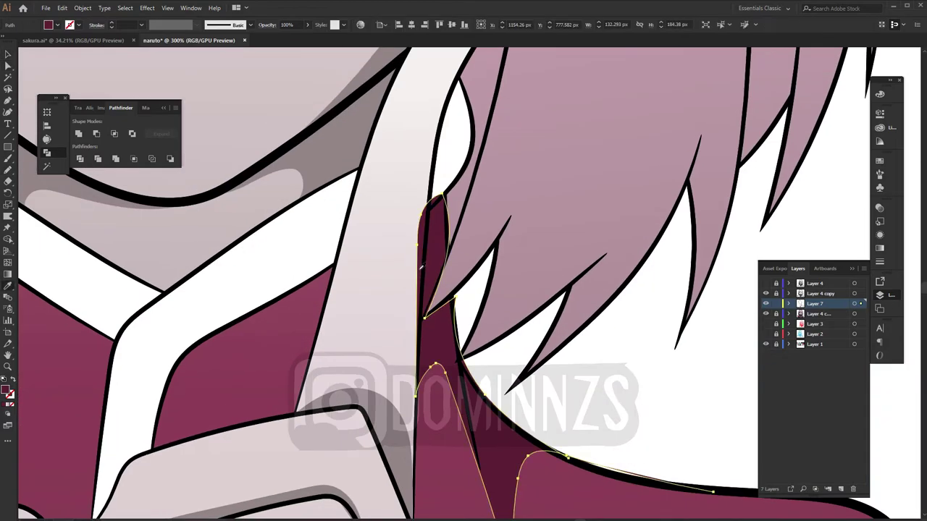
key("a")
left_click(438, 201)
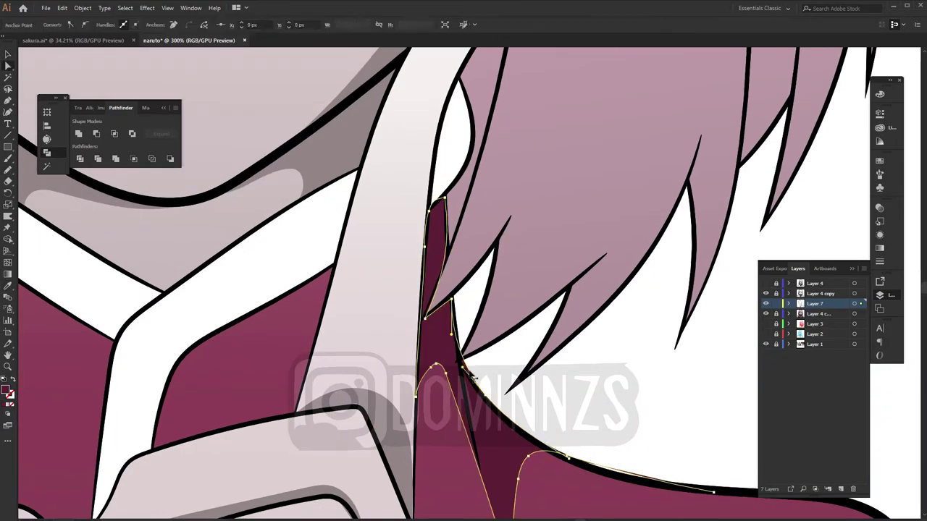
key("ctrl+shift+a")
key("ctrl+1")
- Paint shadows along the raised finger's edge, the collar edge and the shoulder's top
key("b")
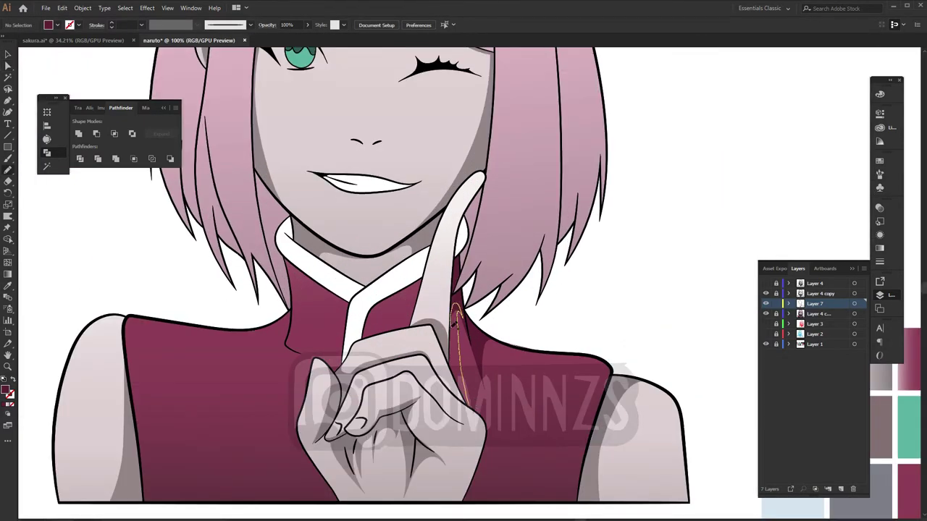
left_click_drag(472, 402, 474, 407)
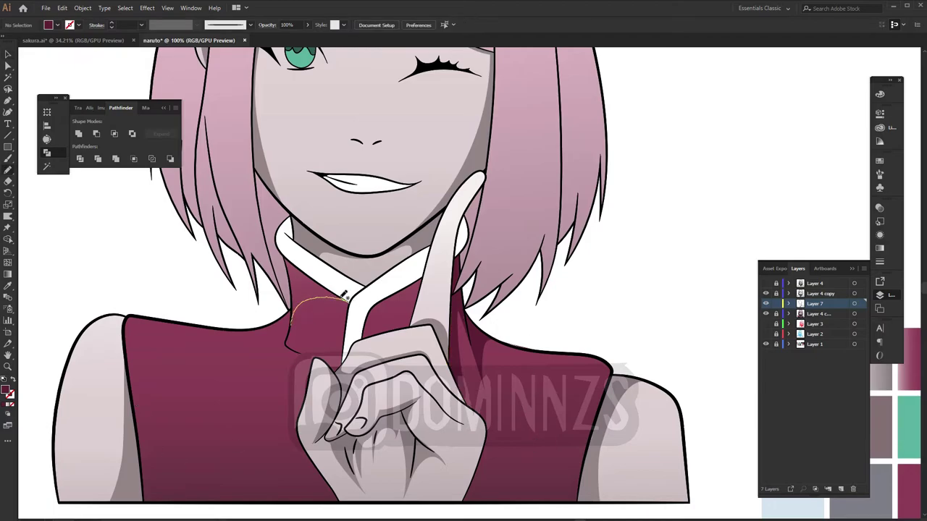
left_click_drag(294, 298, 294, 300)
key("ctrl+minus")
key("ctrl+equal")
key("ctrl+equal")
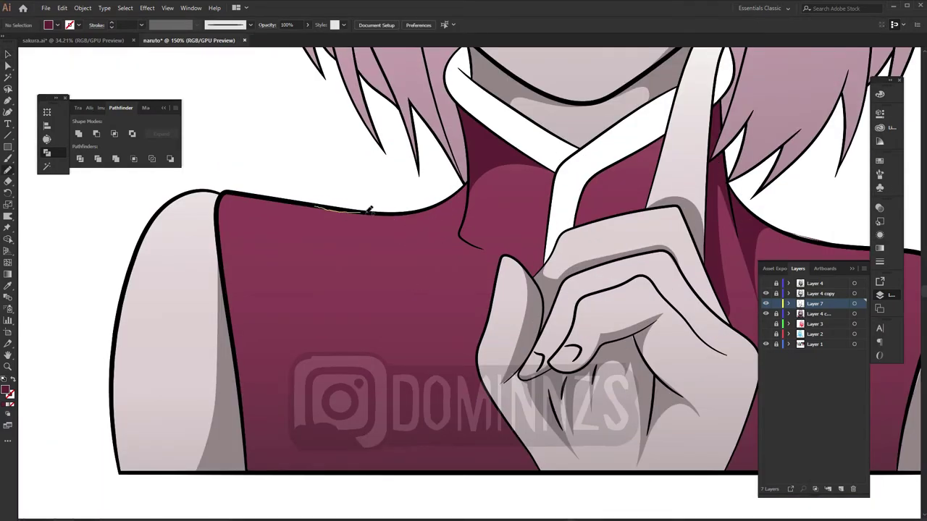
left_click_drag(383, 212, 382, 211)
key("ctrl+0")
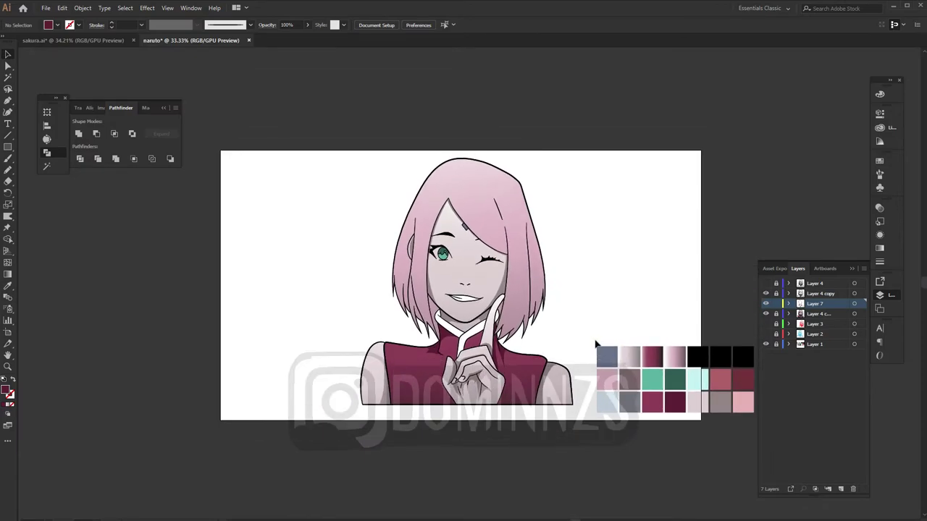
- Draw a shadow along the hair edge by the neck and check the face shading
scroll(467, 304, "up", 5)
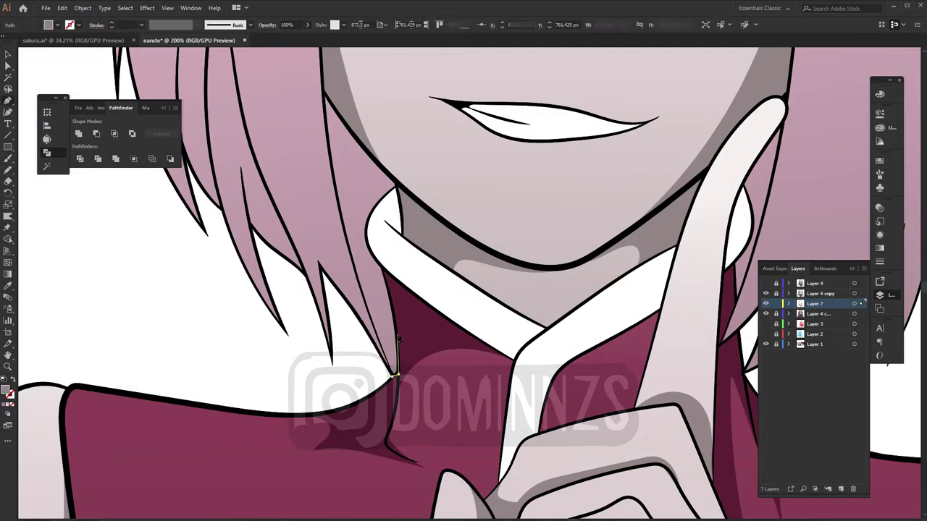
left_click_drag(397, 372, 330, 142)
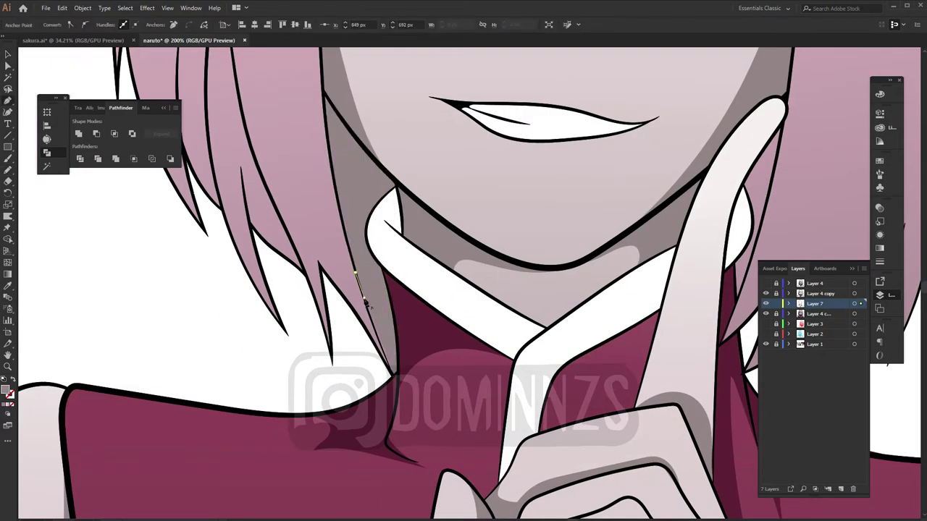
scroll(366, 300, "down", 5)
scroll(657, 310, "down", 2)
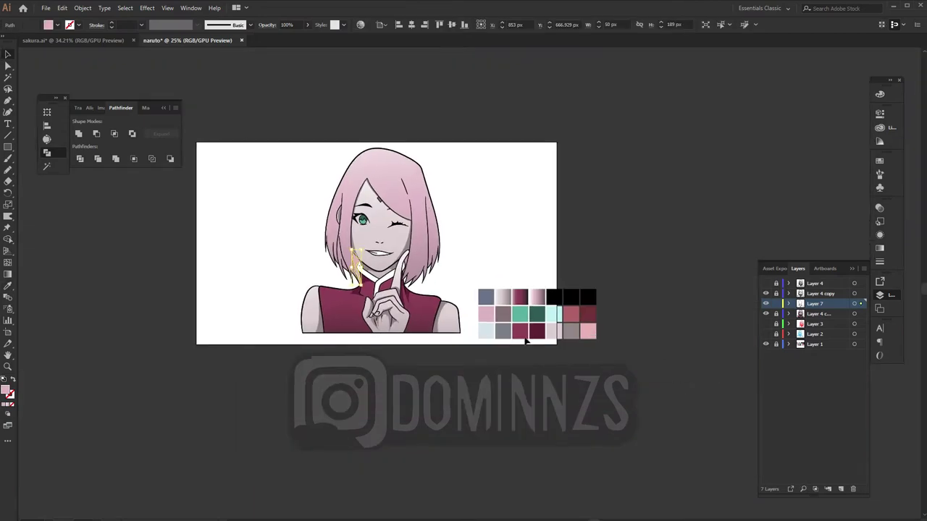
key("a")
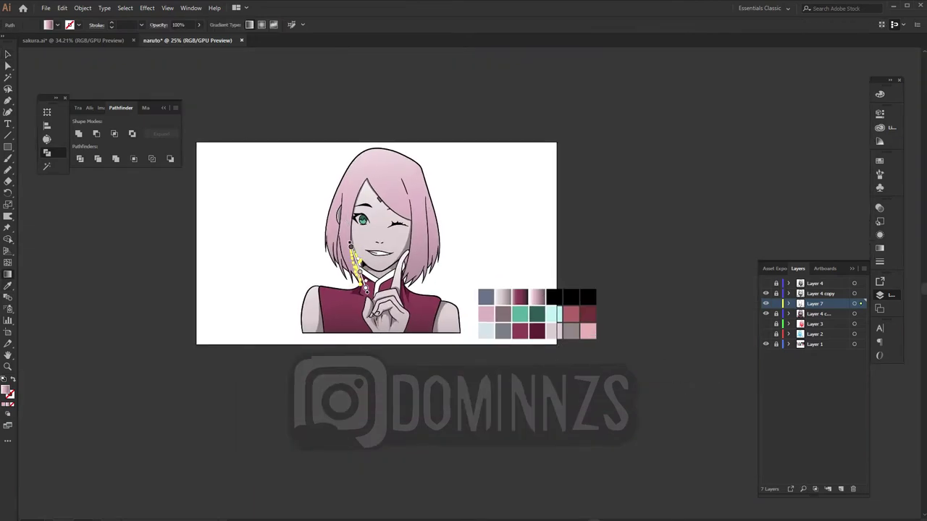
left_click(503, 246)
left_click(406, 232)
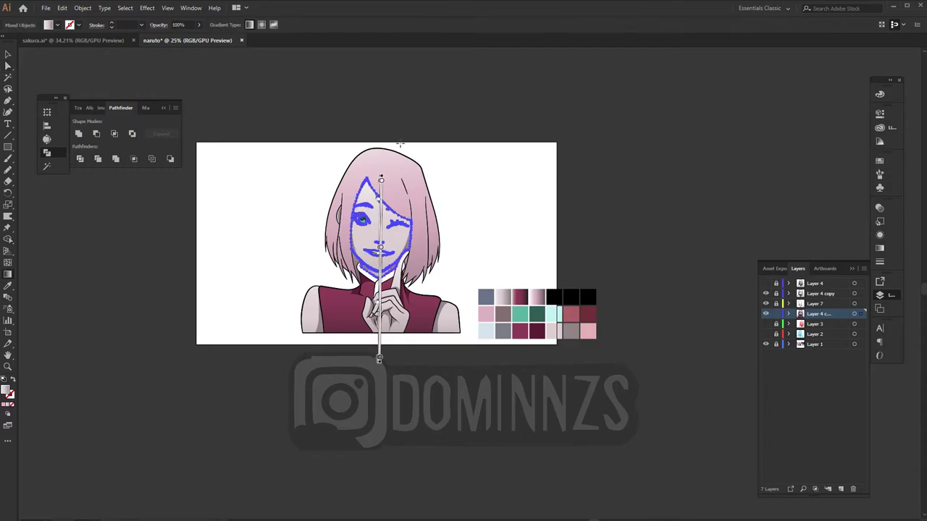
left_click(463, 396)
scroll(402, 232, "up", 2)
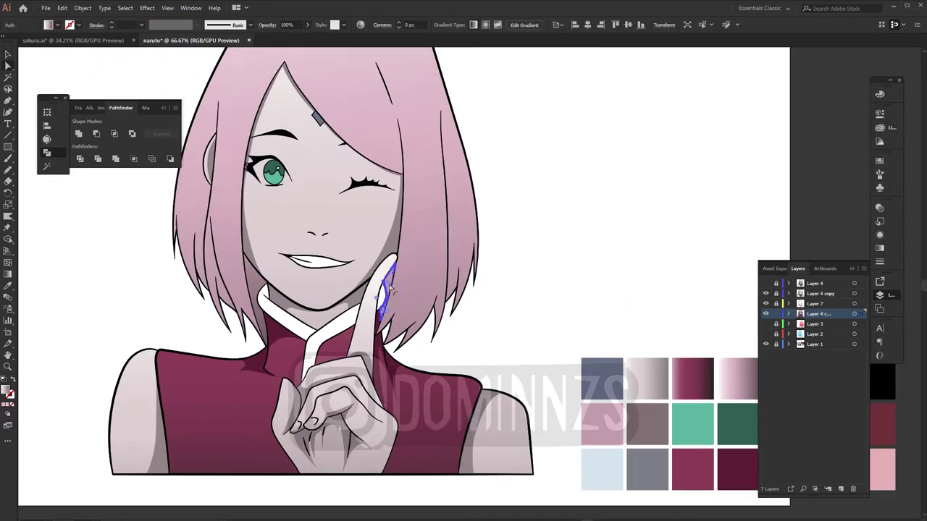
scroll(493, 356, "down", 1)
scroll(459, 182, "up", 2)
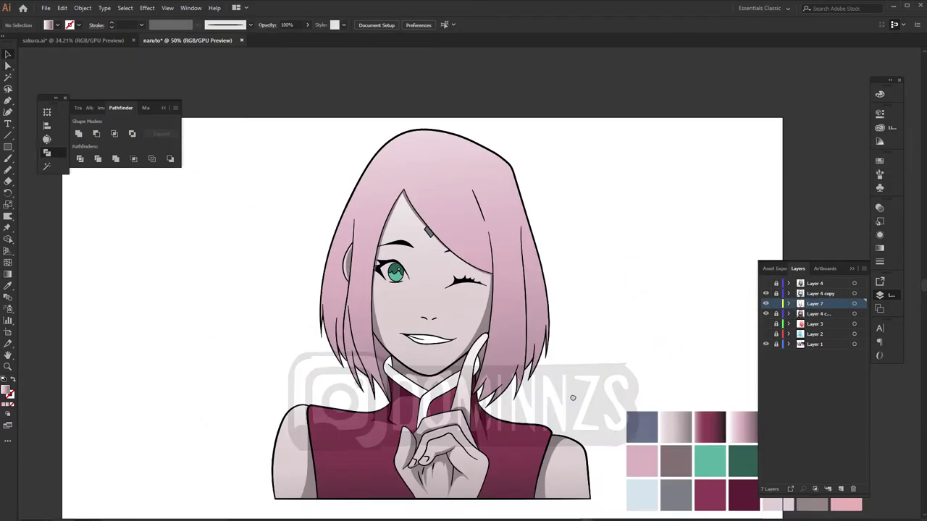
scroll(459, 182, "up", 3)
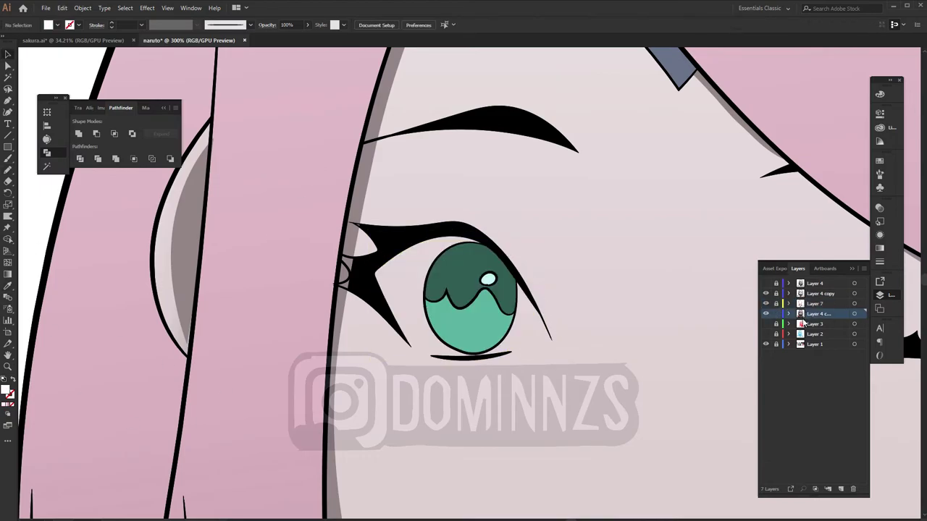
- Check the eye group and line art by toggling the colour layers, then zoom to the left eye
double_click(435, 356)
left_click(438, 362)
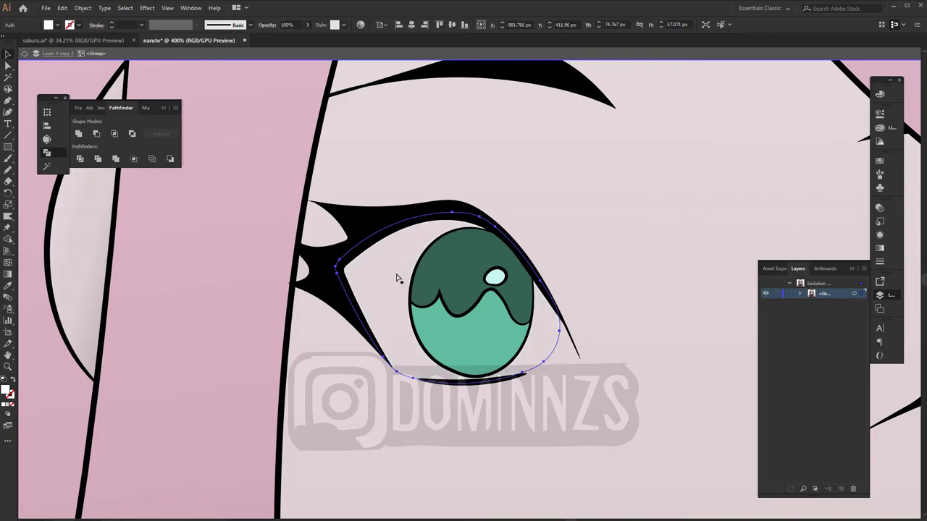
key("Escape")
key("ctrl+minus")
key("ctrl+minus")
key("ctrl+minus")
key("ctrl+minus")
key("ctrl+minus")
left_click(765, 314)
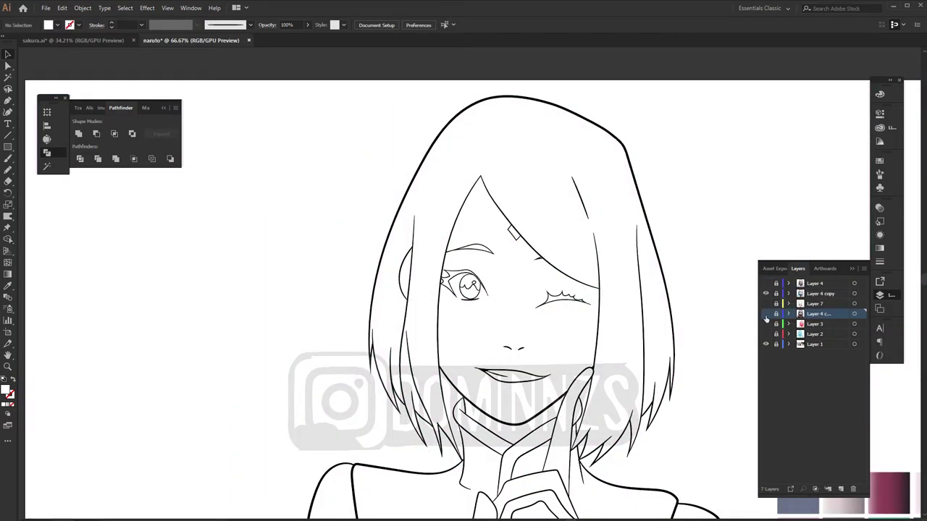
left_click(766, 313)
mouse_move(867, 418)
left_mouse_down()
mouse_move(712, 386)
mouse_move(669, 254)
left_mouse_up()
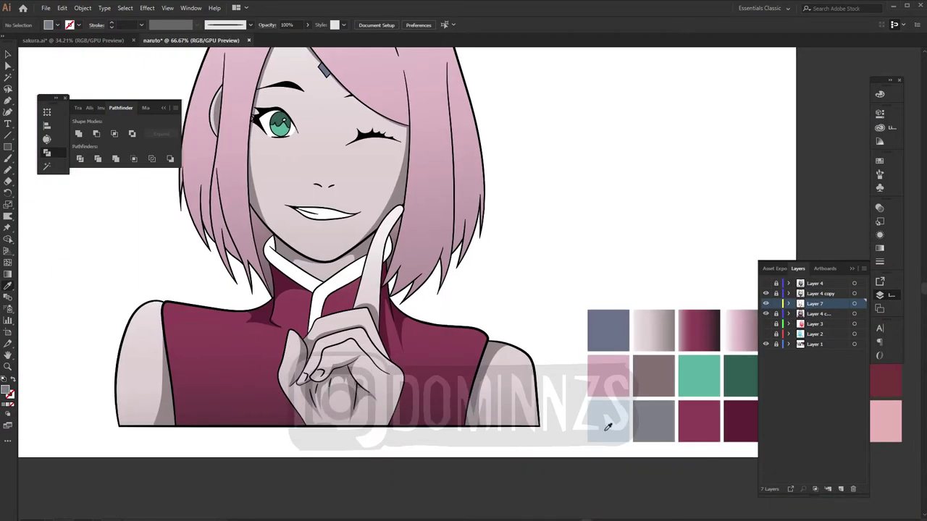
key("ctrl+plus")
key("ctrl+plus")
key("ctrl+plus")
key("ctrl+minus")
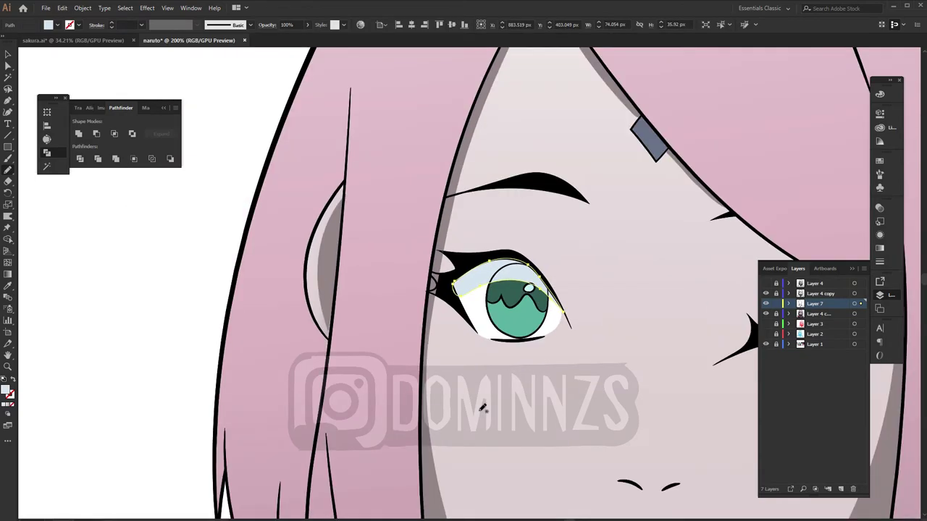
key("ctrl+minus")
key("ctrl+minus")
key("ctrl+minus")
key("ctrl+plus")
key("ctrl+plus")
key("ctrl+plus")
key("ctrl+plus")
key("ctrl+plus")
key("ctrl+plus")
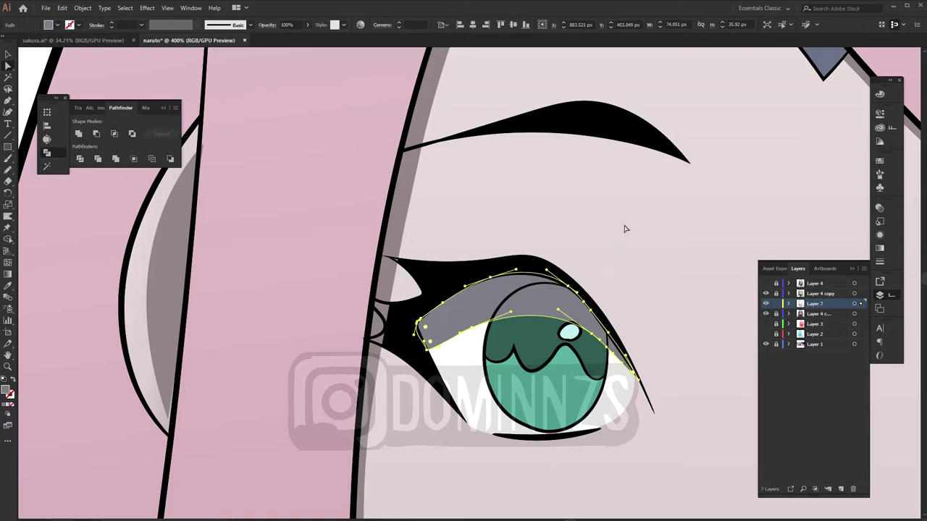
- Lower the grey upper-eyelid shadow's opacity to 34% inside the eye group
double_click(109, 324)
left_click(479, 350)
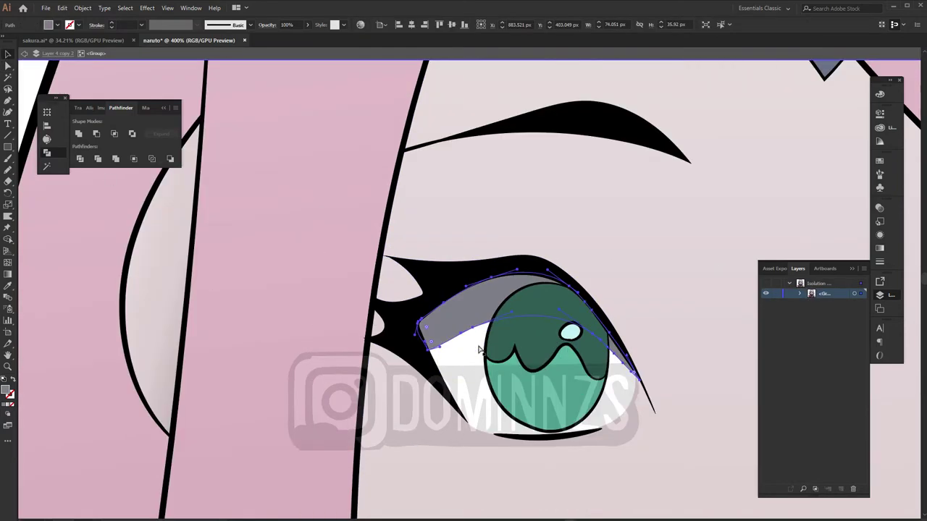
key("5")
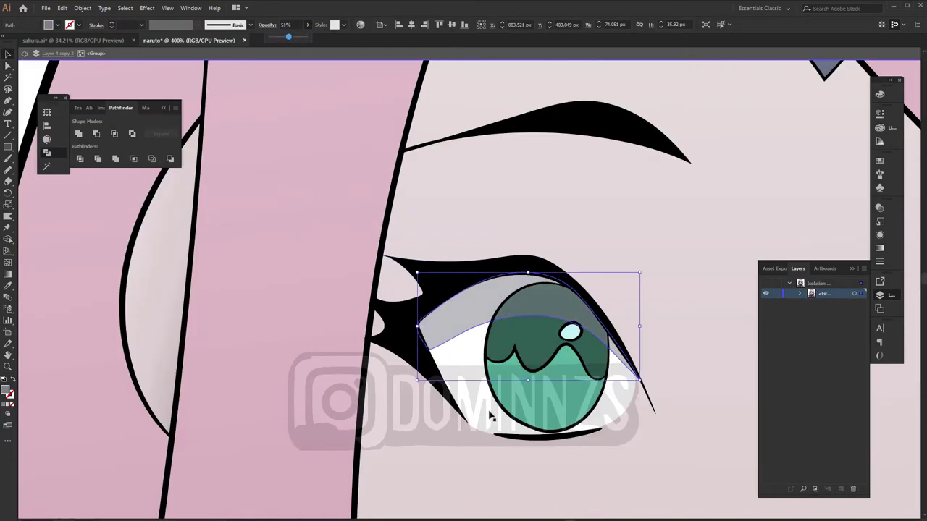
key("ctrl+1")
left_click(312, 452)
key("ctrl+z")
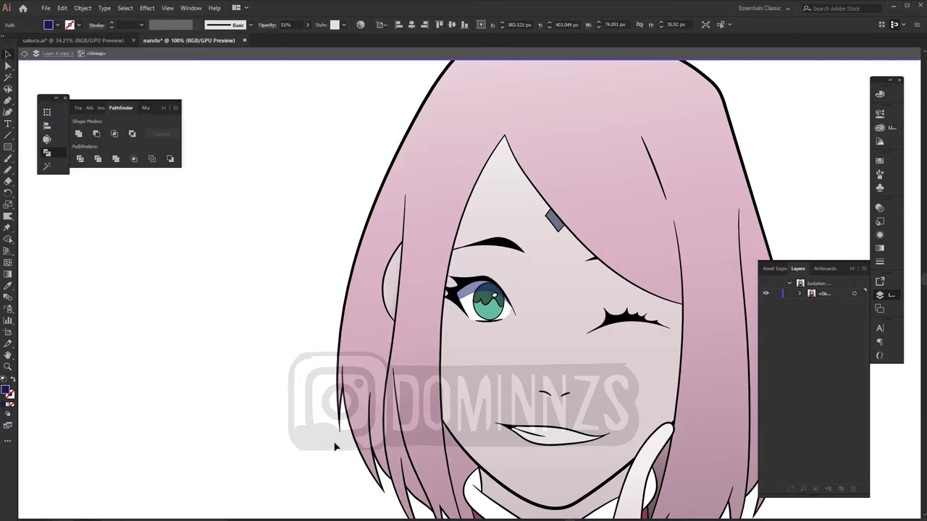
key("3")
key("4")
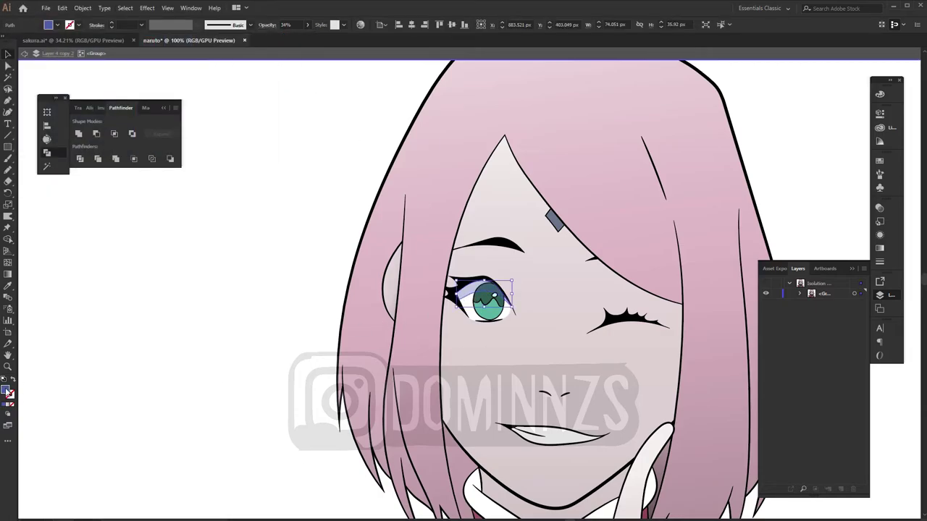
left_click(303, 455)
key("ctrl+0")
key("Escape")
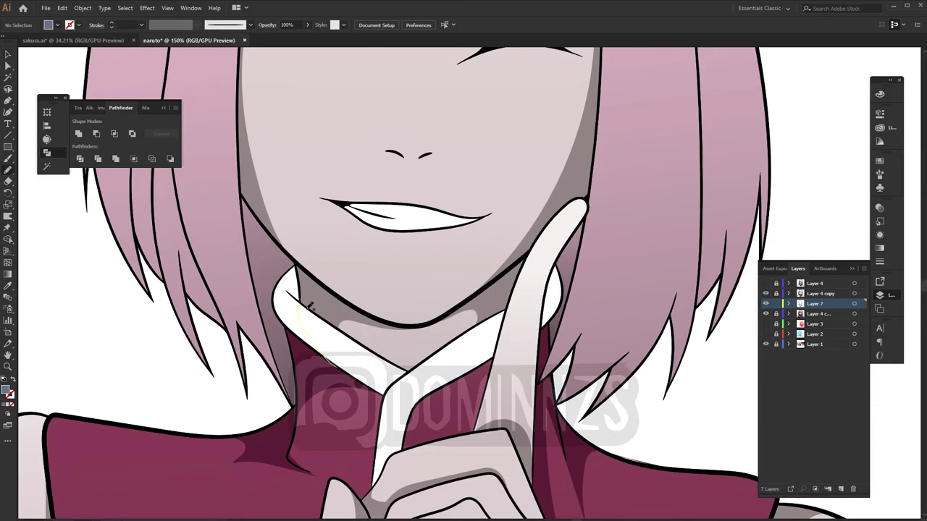
- Live Paint the left and right collar shadow regions
left_click(308, 308)
left_click(552, 297)
key("v")
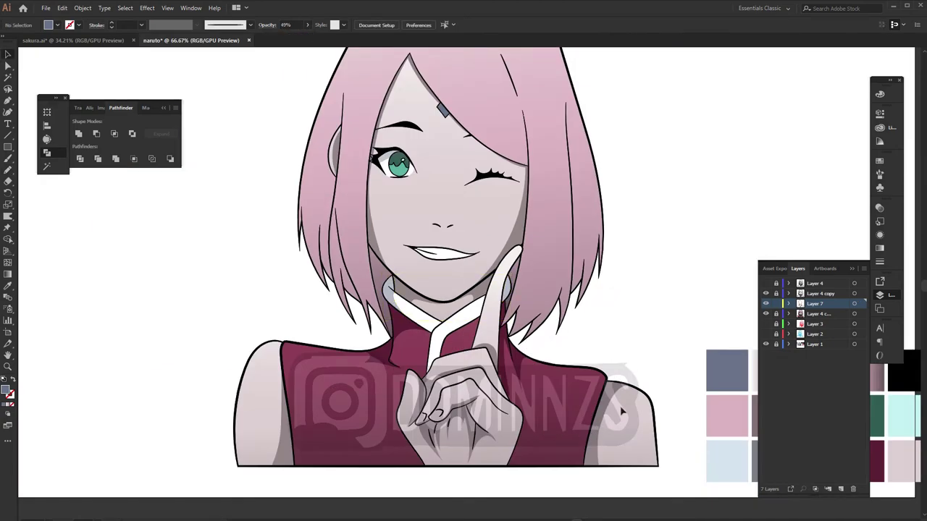
- Hide the colour swatch reference layer and duplicate the character artwork layer
left_click(765, 344)
key("ctrl+minus")
key("ctrl+minus")
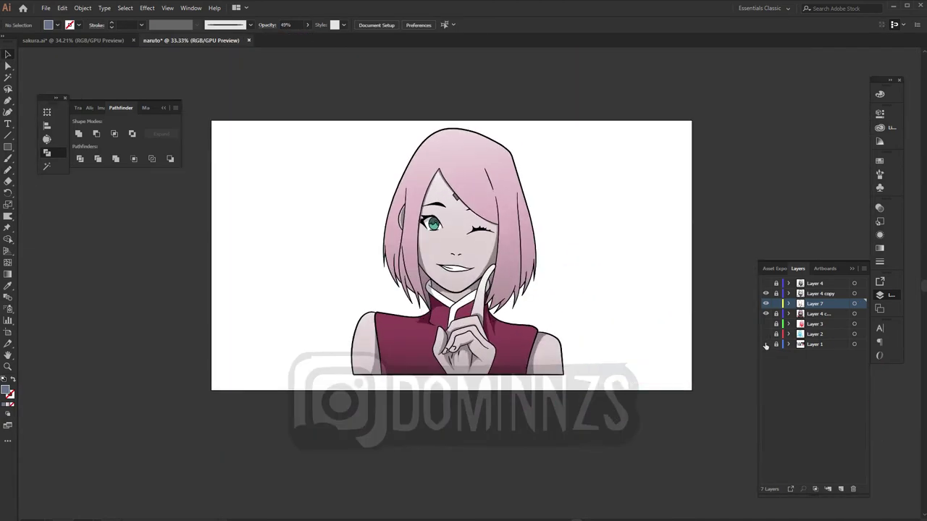
left_click_drag(781, 294, 822, 308)
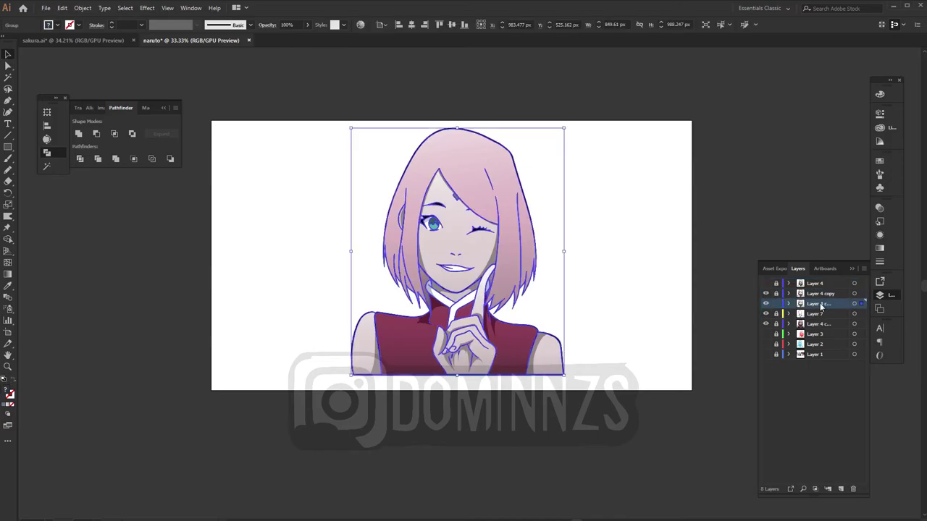
- On a new layer, draw a teal rectangle covering the whole artboard
left_click(839, 488)
left_click(766, 364)
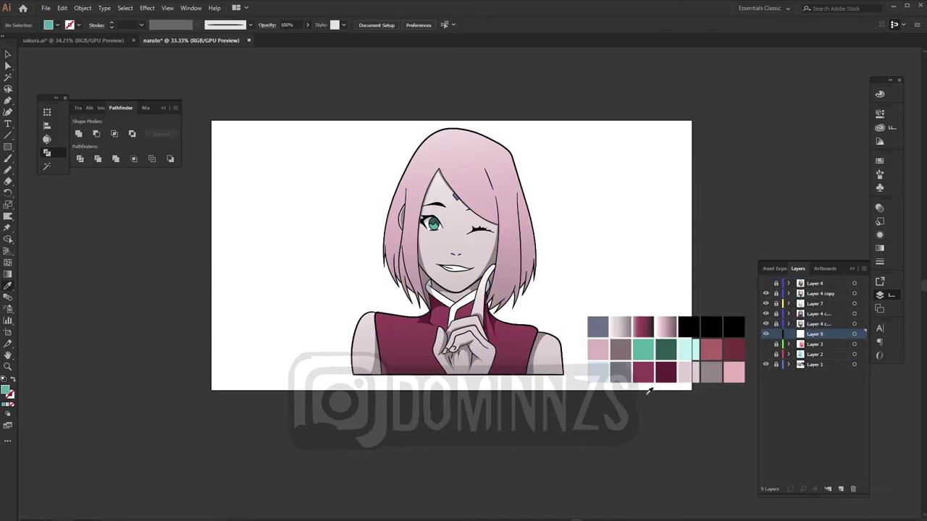
key("m")
left_click_drag(206, 118, 696, 403)
key("v")
- Hide the coloured character layers and fill the duplicated artwork with black
left_click(628, 355)
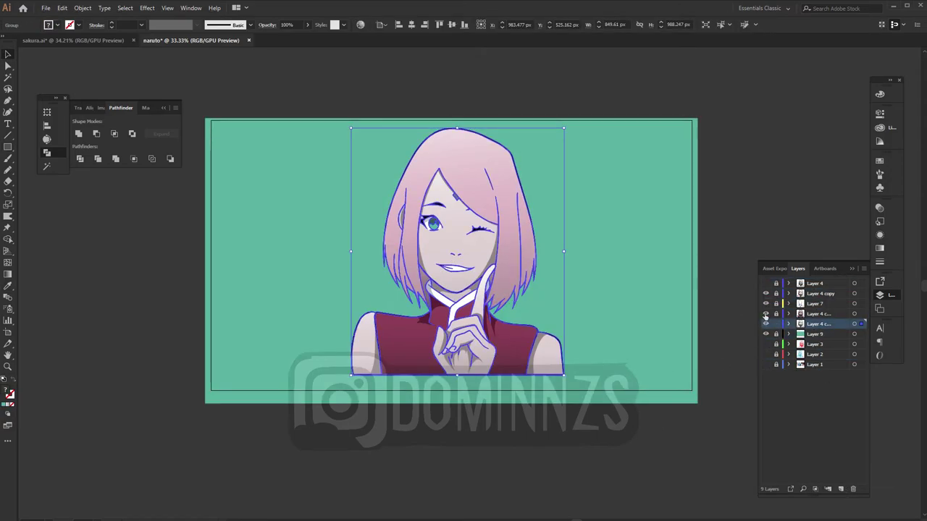
left_click(765, 314)
left_click(880, 94)
left_click(49, 25)
left_click(29, 58)
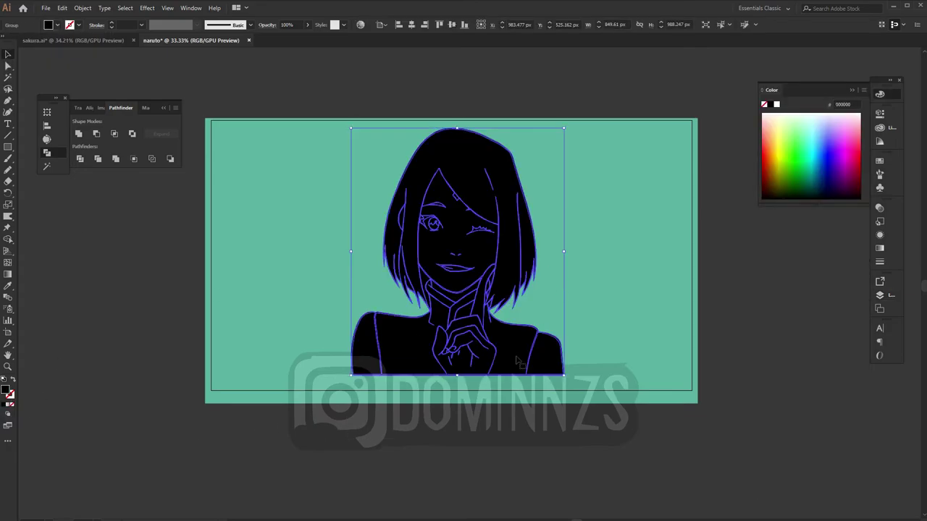
scroll(559, 427, "up", 3)
scroll(535, 324, "down", 3)
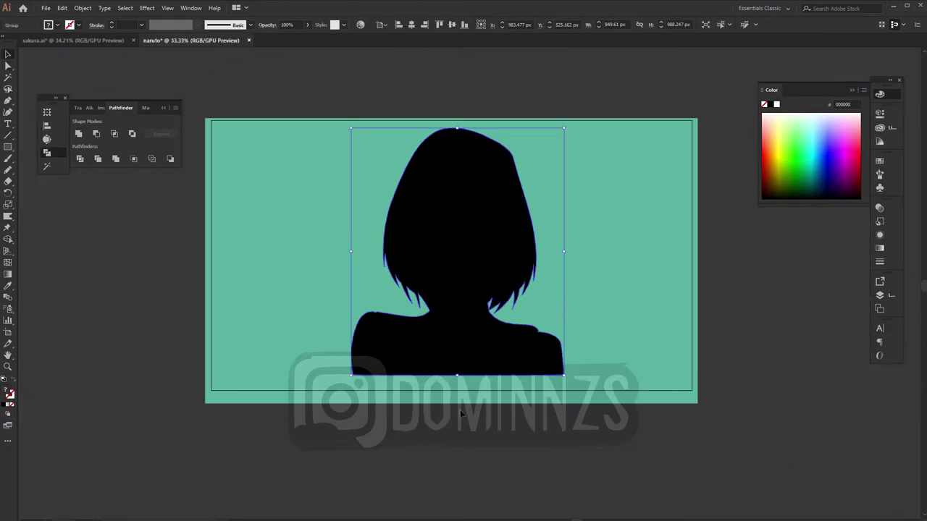
left_click(526, 408)
key("ctrl+a")
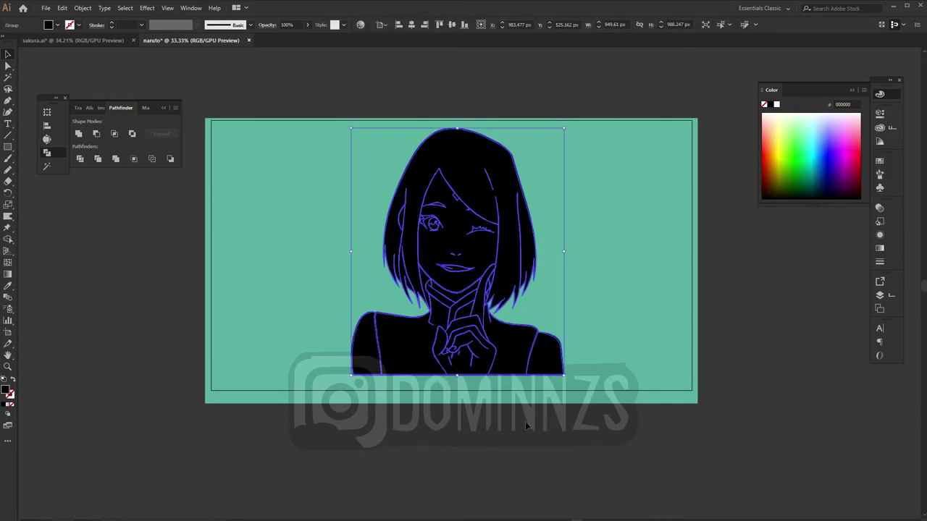
- Unite the black duplicate into one silhouette, swap to a 5 pt outline, and reshow the colour layers
left_click(10, 395)
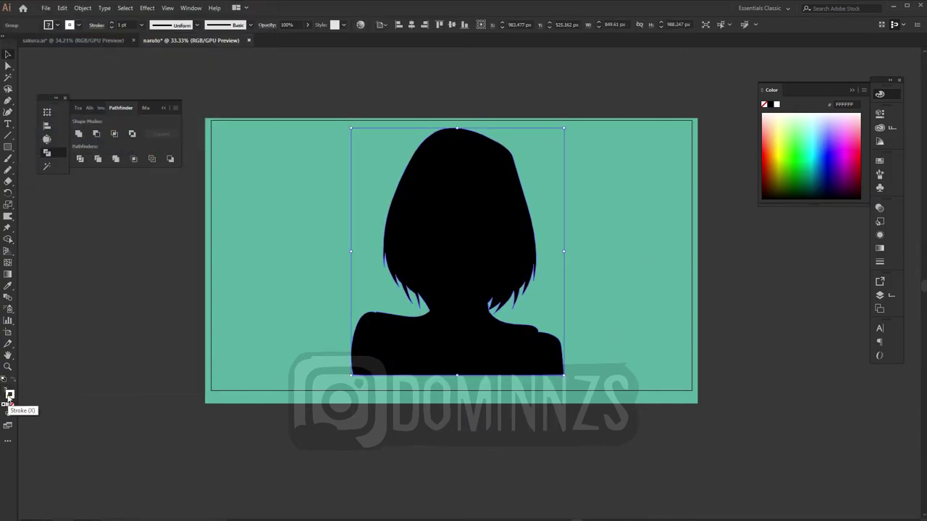
left_click(14, 404)
left_click(78, 133)
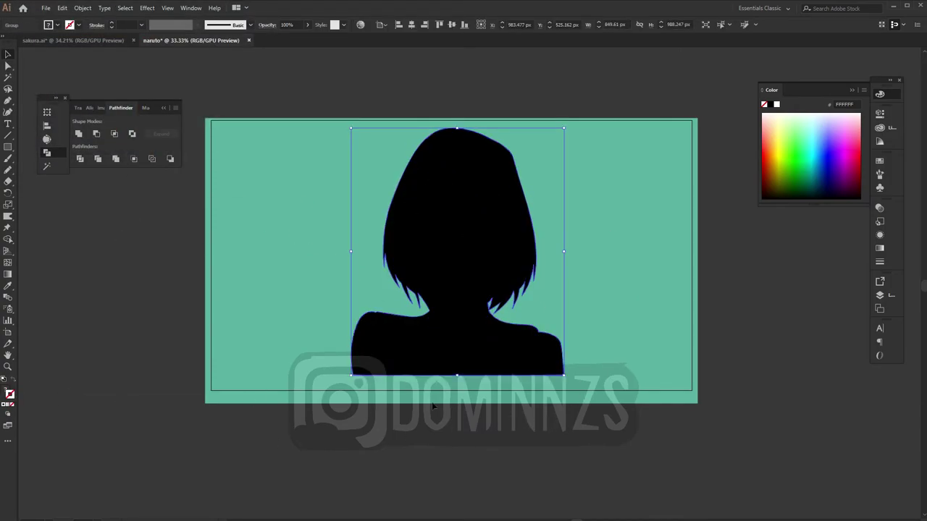
key("shift+x")
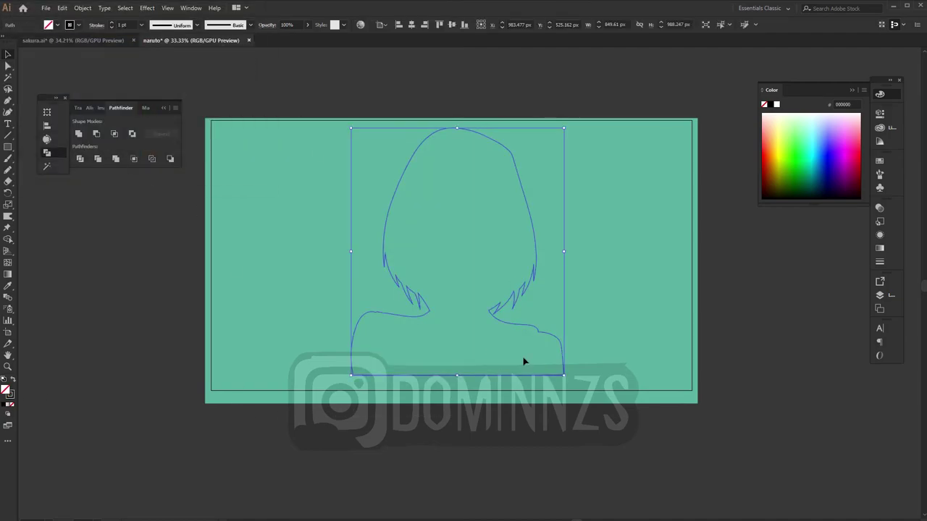
left_click(142, 25)
left_click(156, 120)
left_click(880, 295)
left_click_drag(766, 316, 766, 293)
left_click(705, 398)
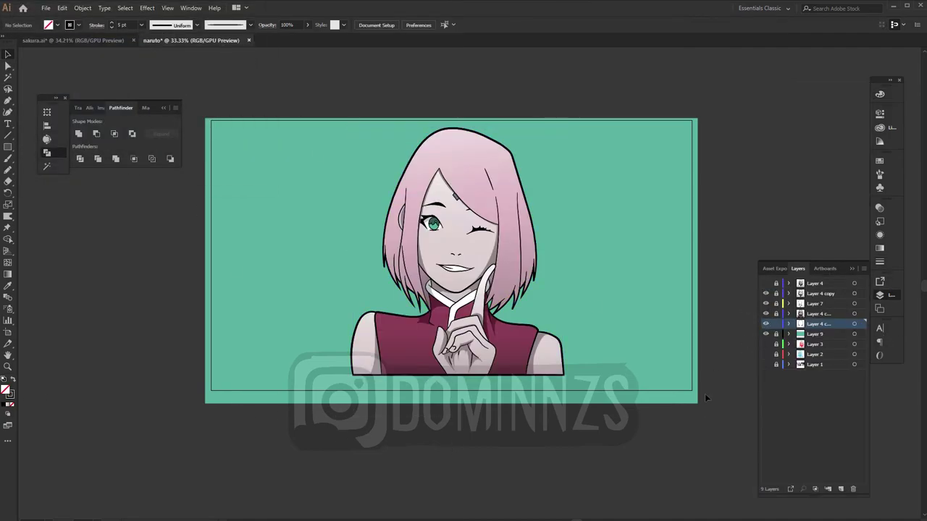
- Set a new dark colour for the silhouette outline stroke
left_click(799, 323)
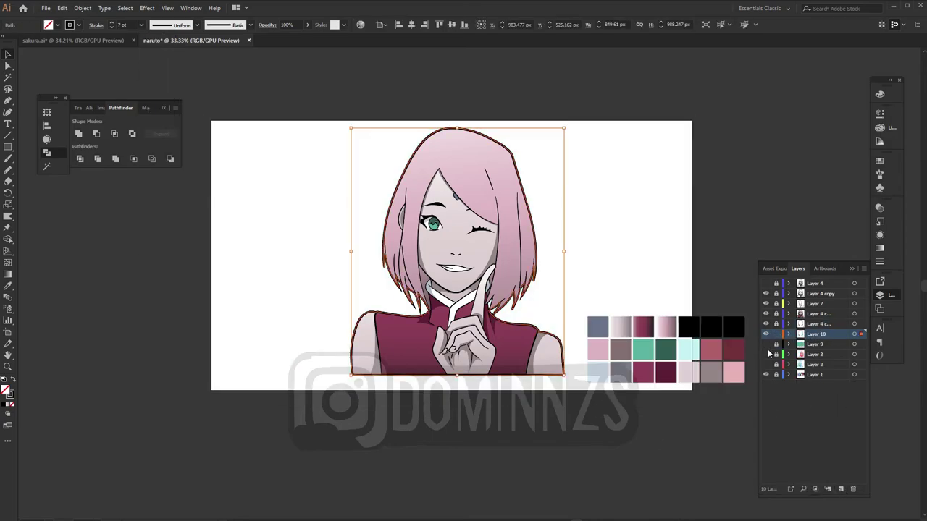
left_click(672, 346)
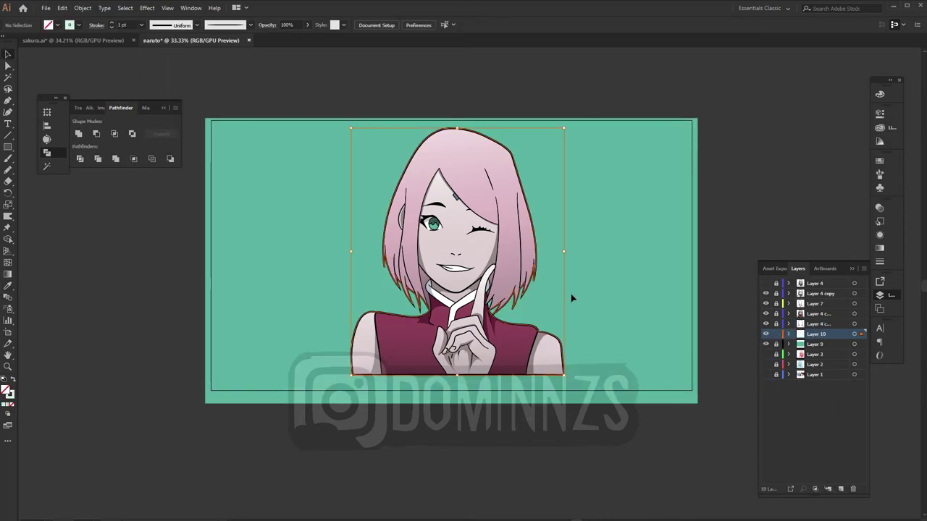
left_click(387, 397)
key("ctrl+equal")
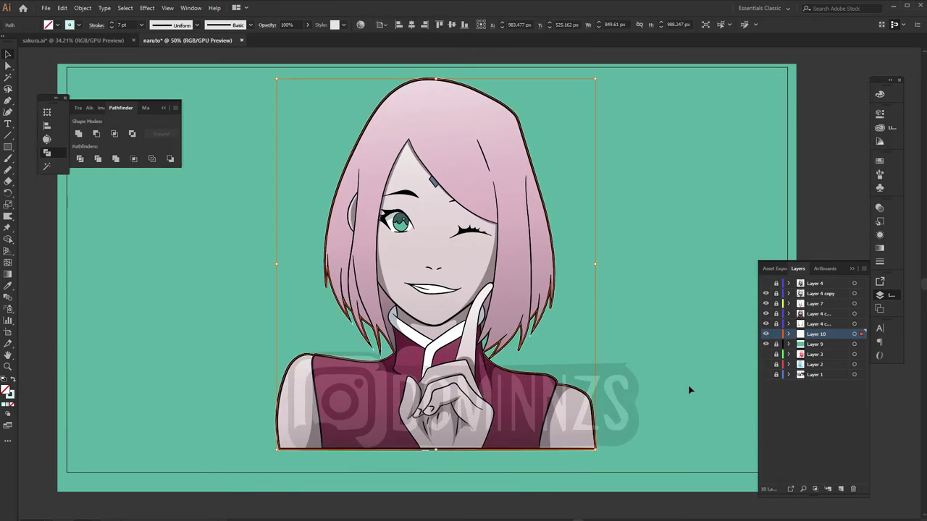
double_click(9, 391)
key("Return")
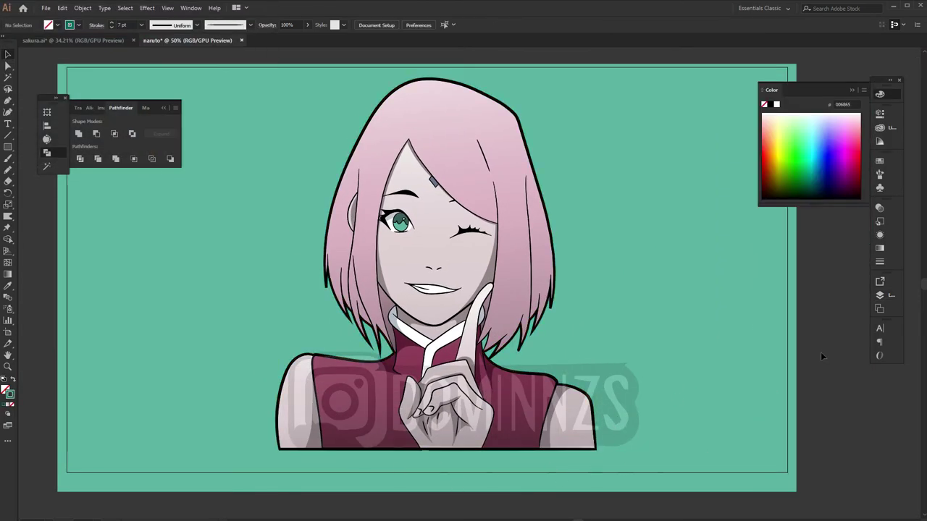
- Give the outline sharp Miter Join corners in the Stroke panel
left_click(879, 295)
left_click(880, 262)
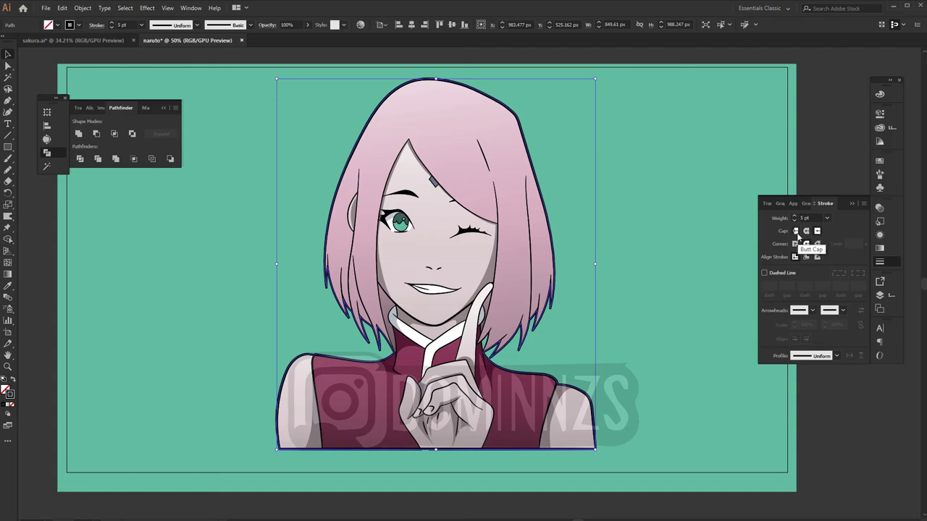
left_click(795, 244)
left_click(662, 393)
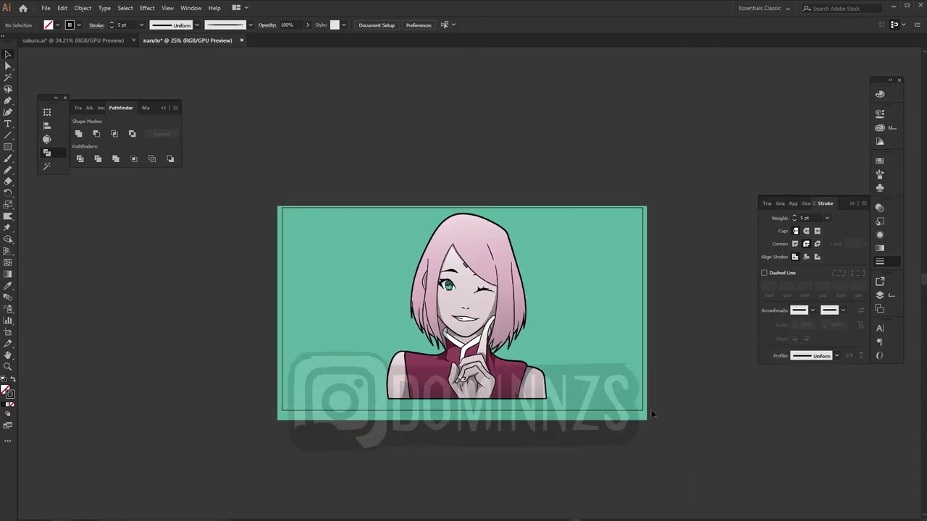
key("F7")
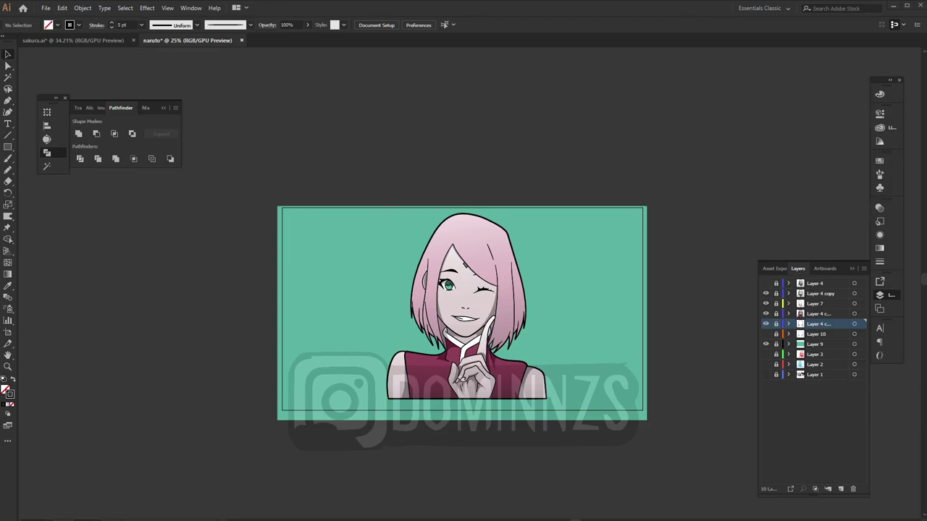
key("ctrl+l")
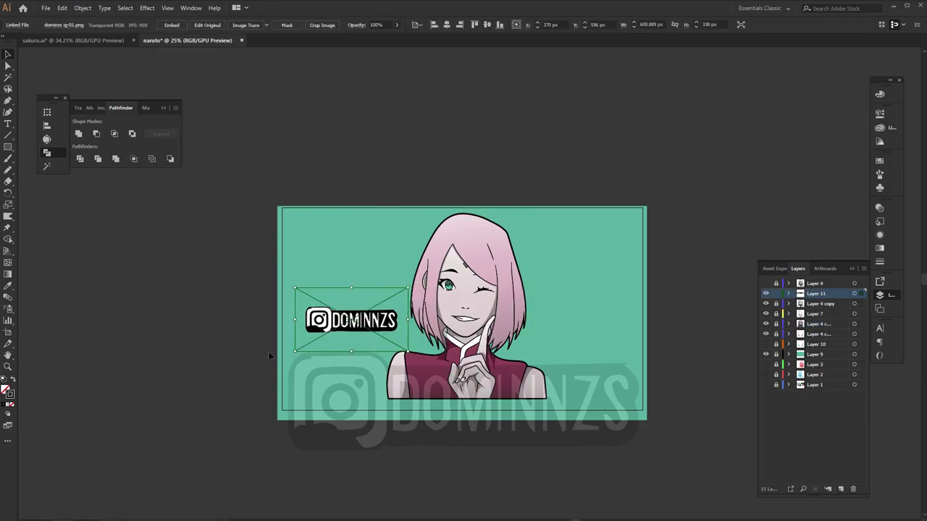
- Place the Instagram tag beside the raised finger and preview the illustration full screen
left_click_drag(290, 328, 514, 358)
key("f")
key("f")
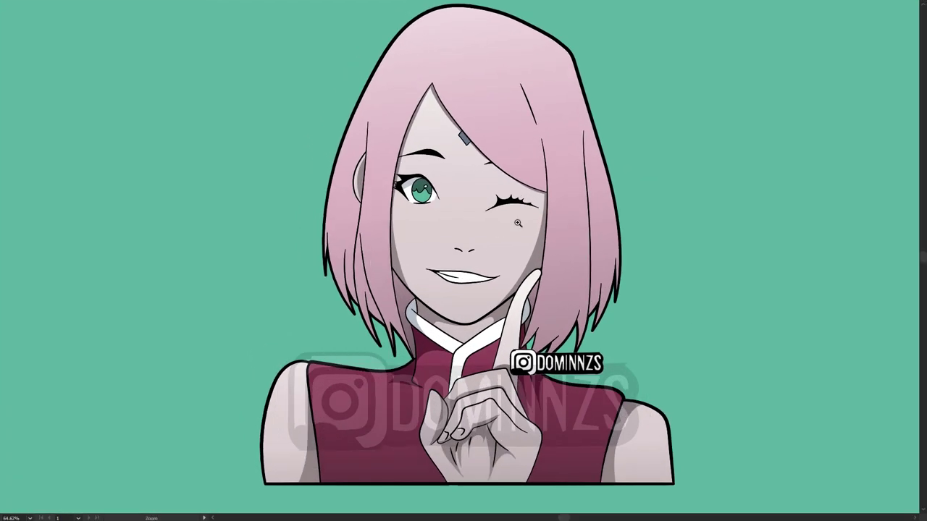
left_click_drag(861, 476, 873, 484)
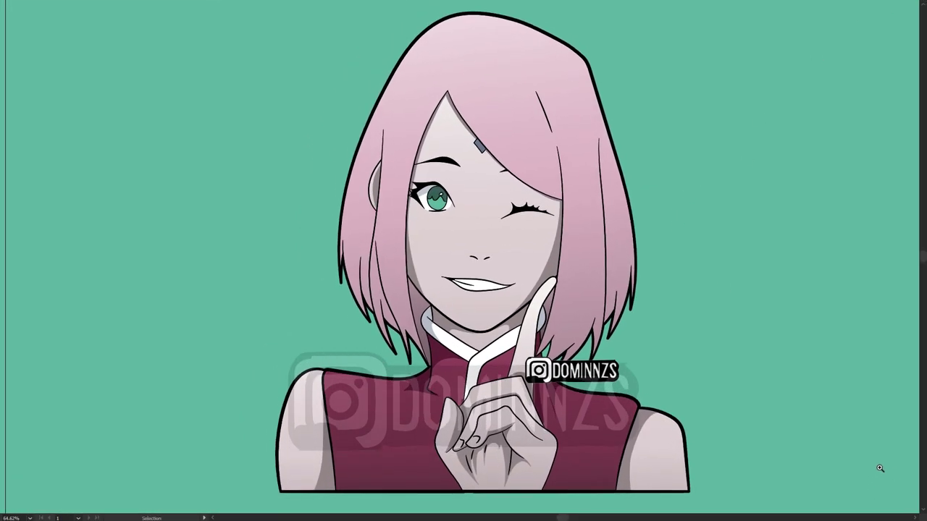